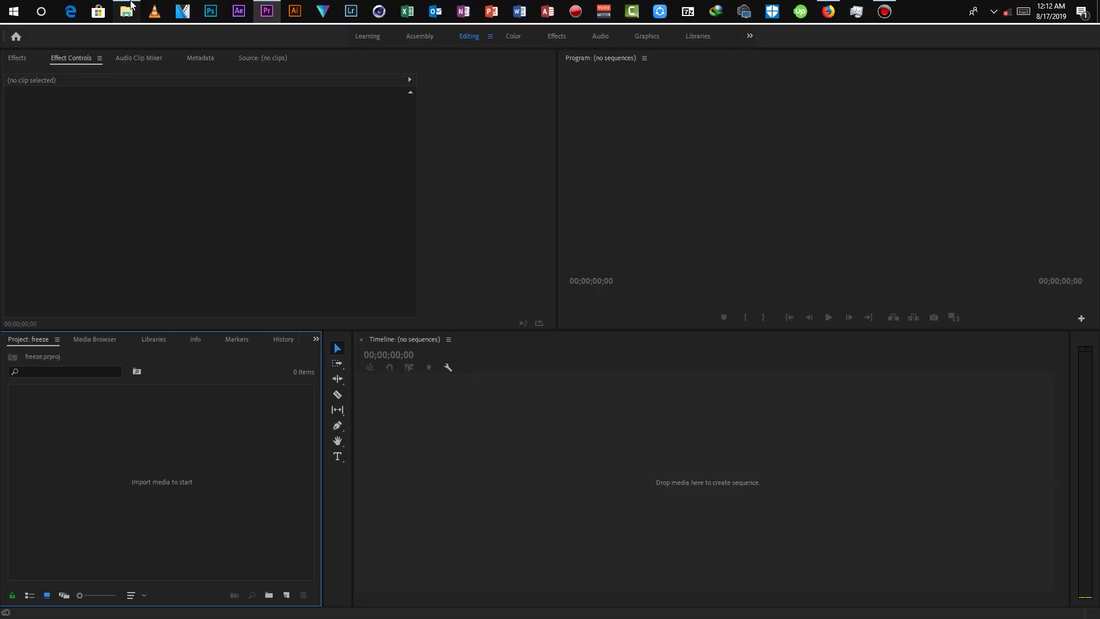
# Drag basketball.mp4 and flips.mp4 from the stock folder into the freeze project's Project panel.
pyautogui.click(126, 11)
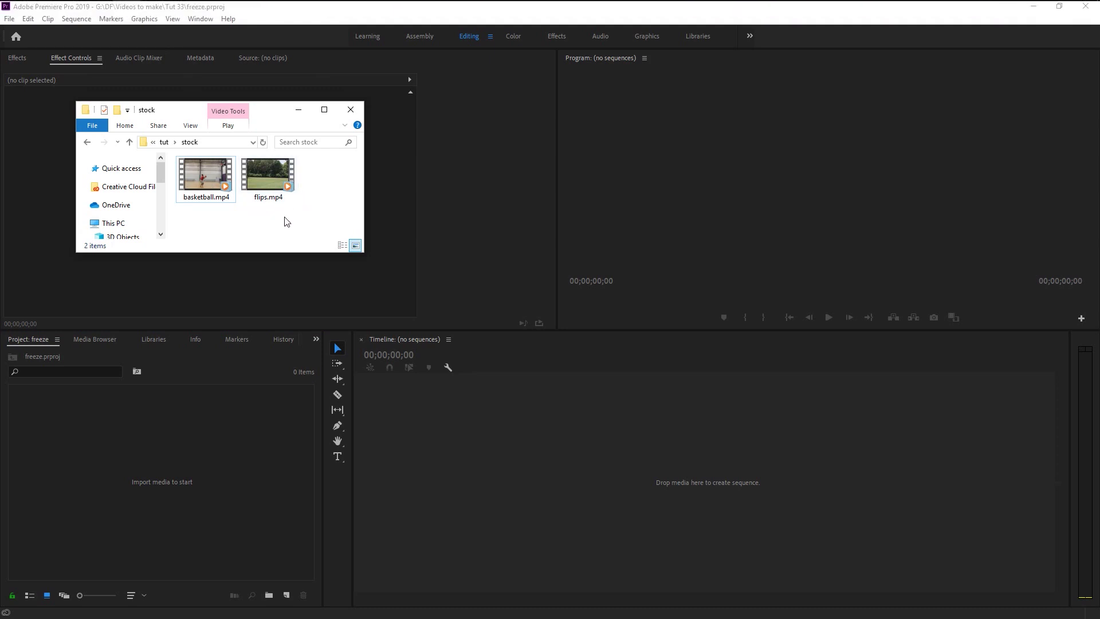
pyautogui.moveTo(317, 222); pyautogui.dragTo(265, 438)
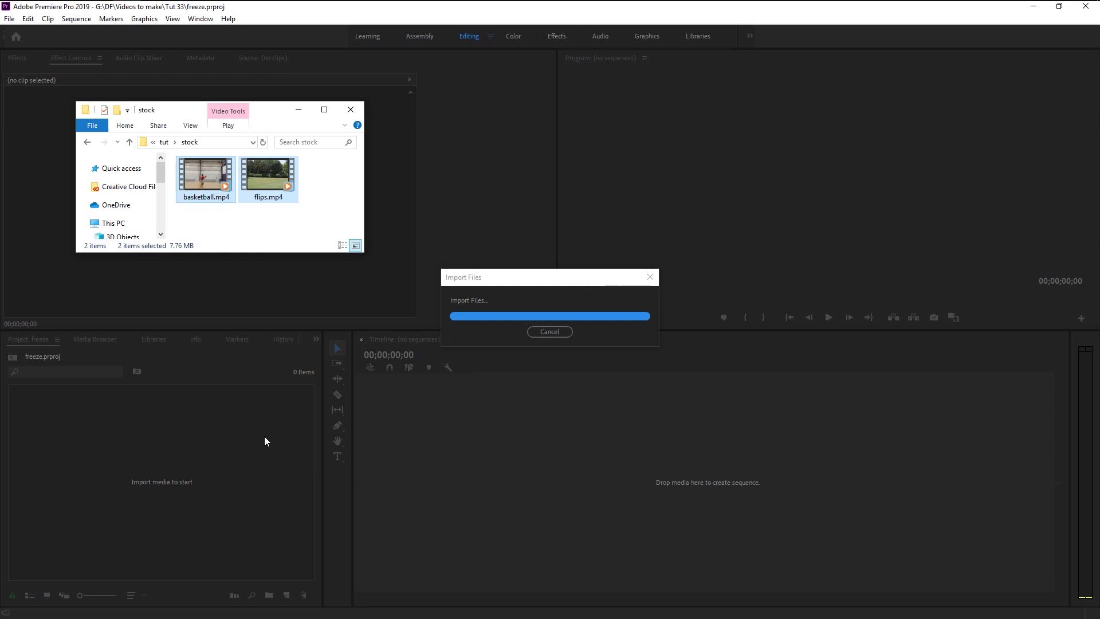
pyautogui.click(298, 112)
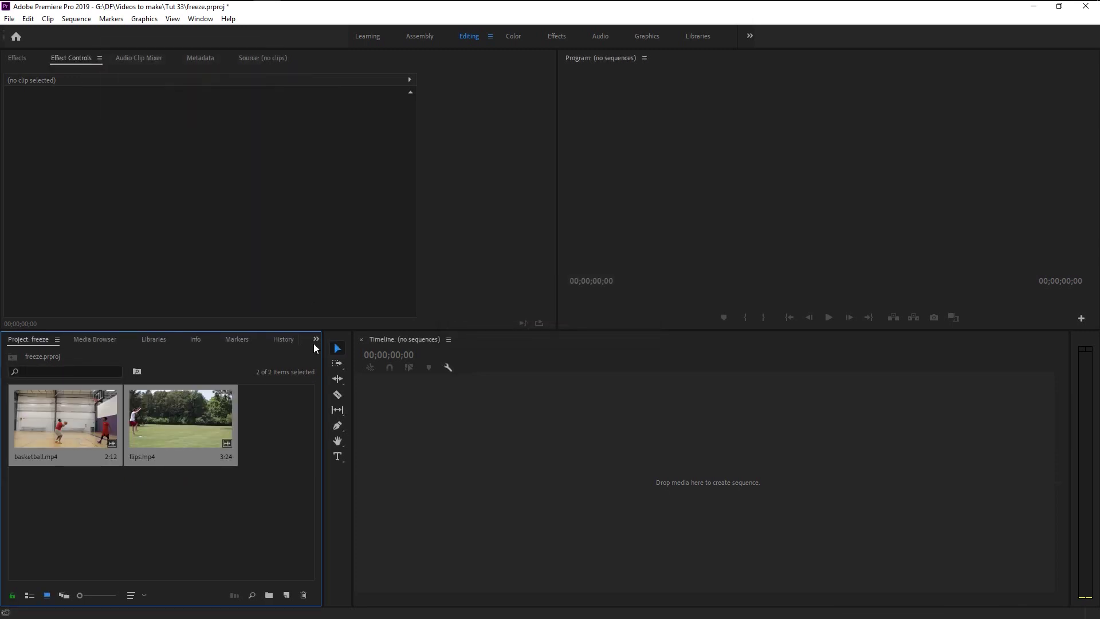
pyautogui.click(276, 452)
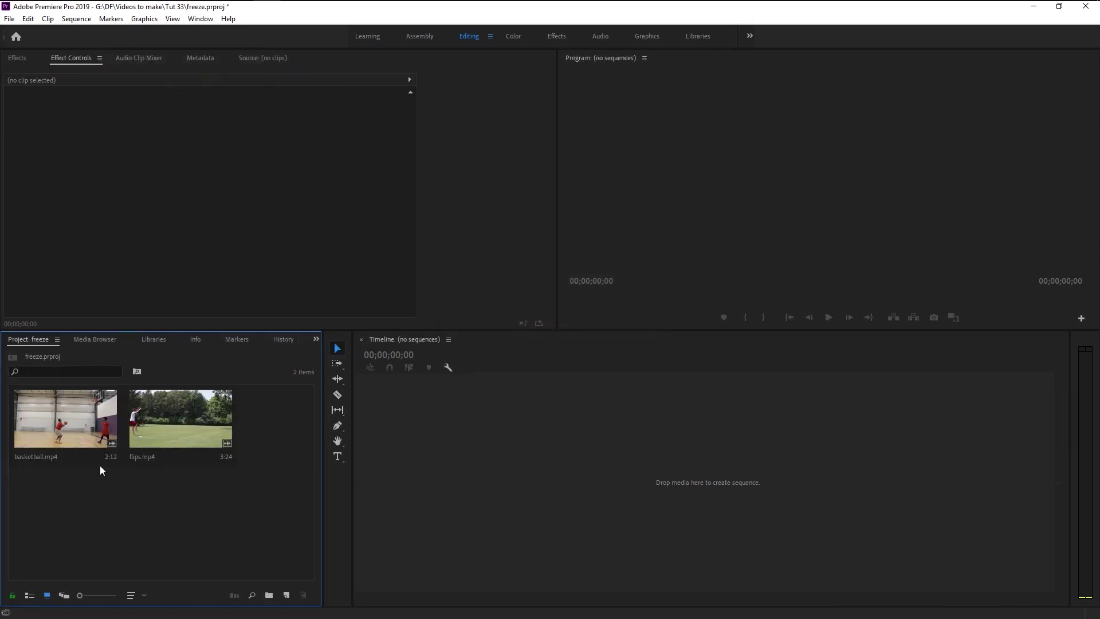
pyautogui.moveTo(67, 410); pyautogui.dragTo(424, 483)
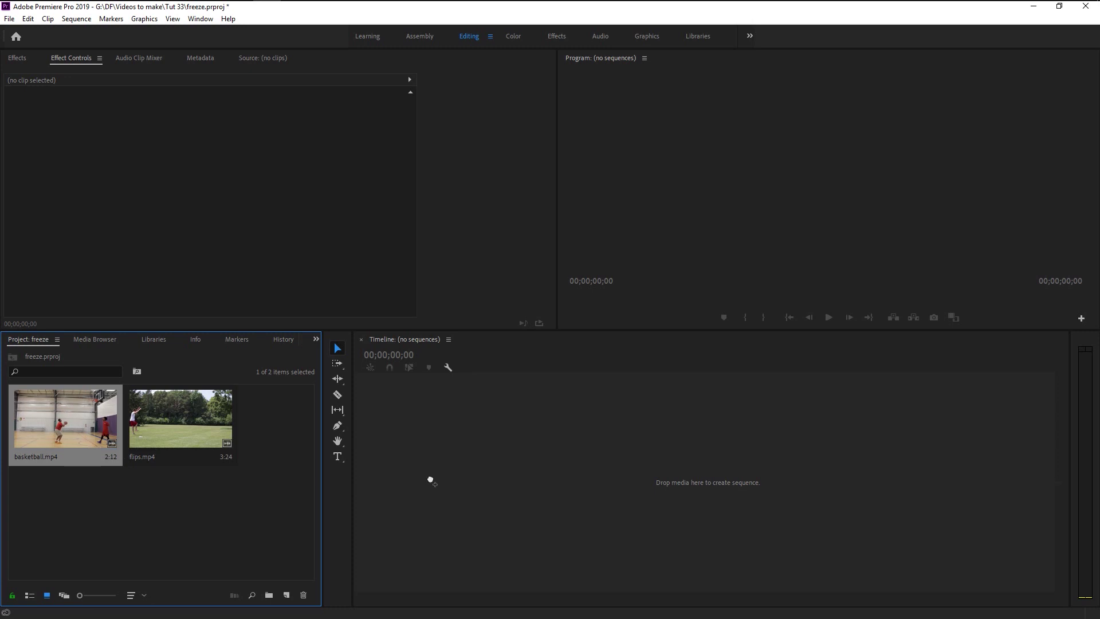
# Make a basketball sequence from basketball.mp4, play it, and park the playhead at 00:00:00:20.
pyautogui.moveTo(431, 479); pyautogui.dragTo(431, 479)
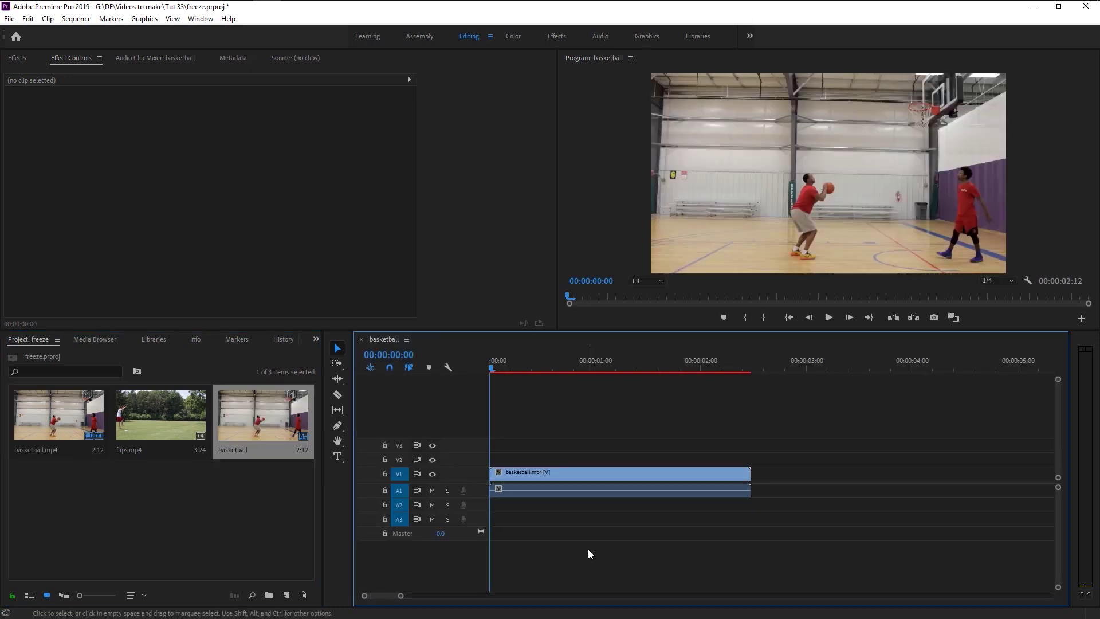
pyautogui.press('space')
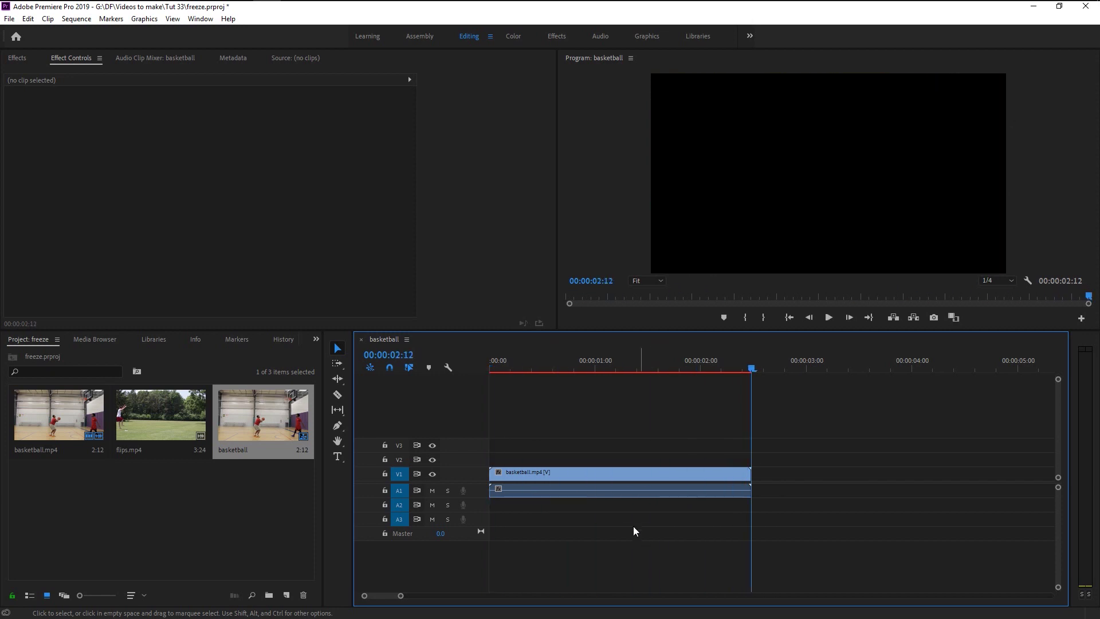
pyautogui.press('space')
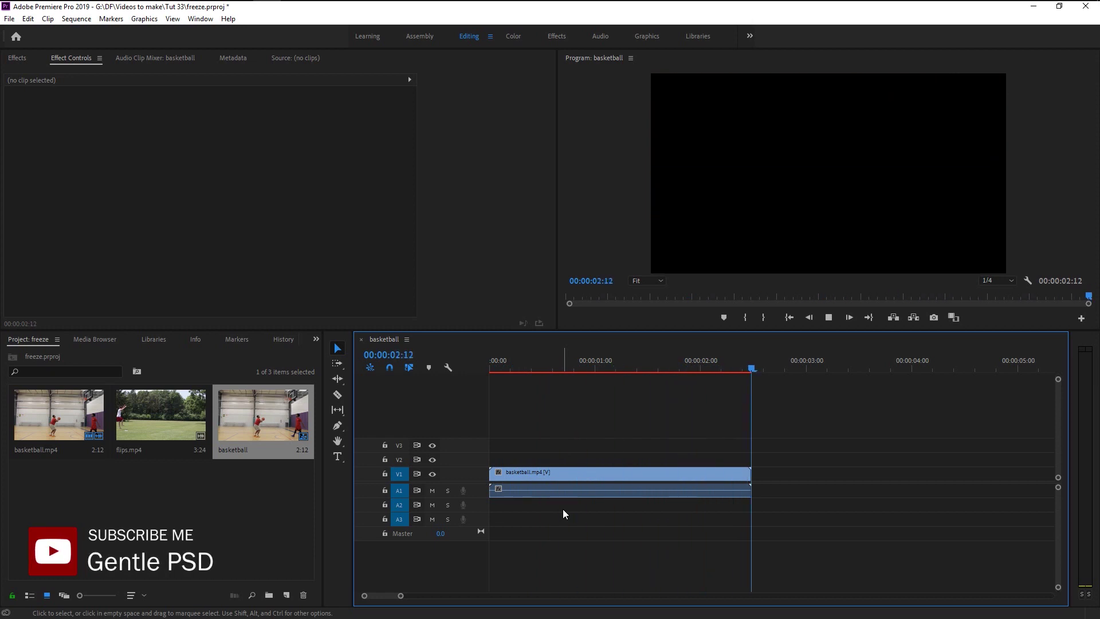
pyautogui.moveTo(508, 365); pyautogui.dragTo(575, 415)
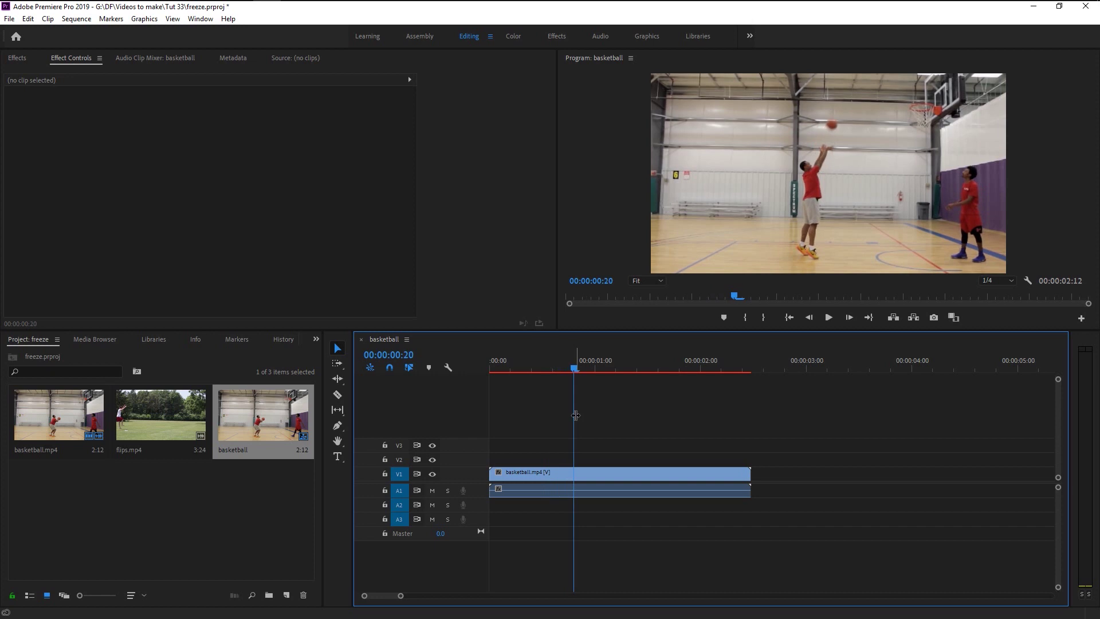
# Duplicate the basketball clip onto V2 as a video-only copy, keeping the original's video and audio linked.
pyautogui.click(601, 476)
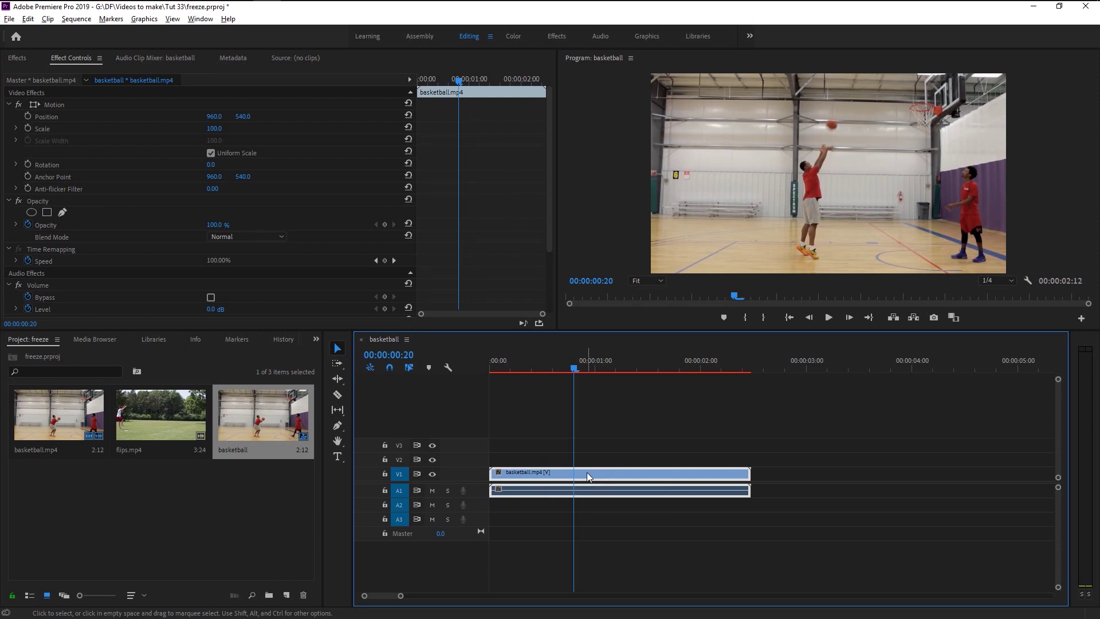
pyautogui.moveTo(586, 472); pyautogui.dragTo(586, 460)
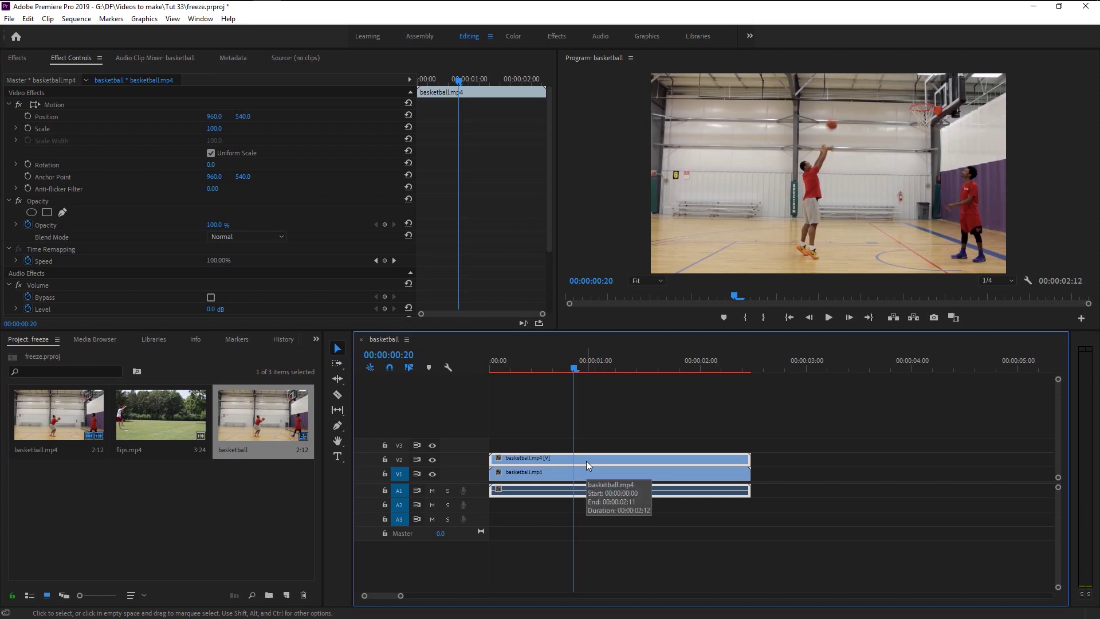
pyautogui.rightClick(587, 461)
pyautogui.click(667, 247)
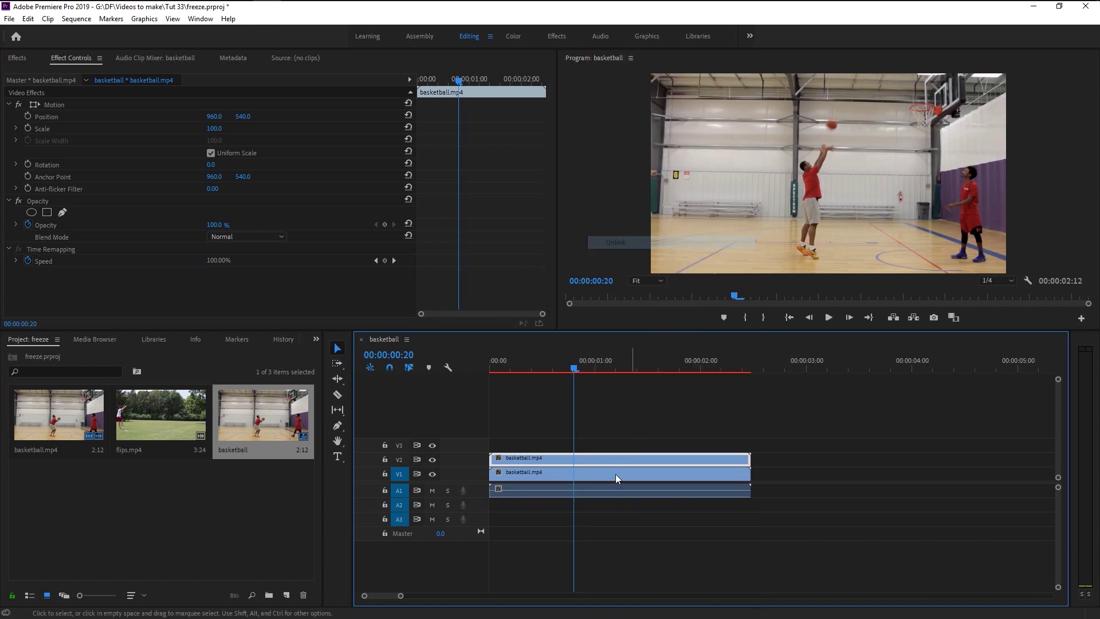
pyautogui.click(595, 500)
pyautogui.click(591, 492)
pyautogui.click(591, 457)
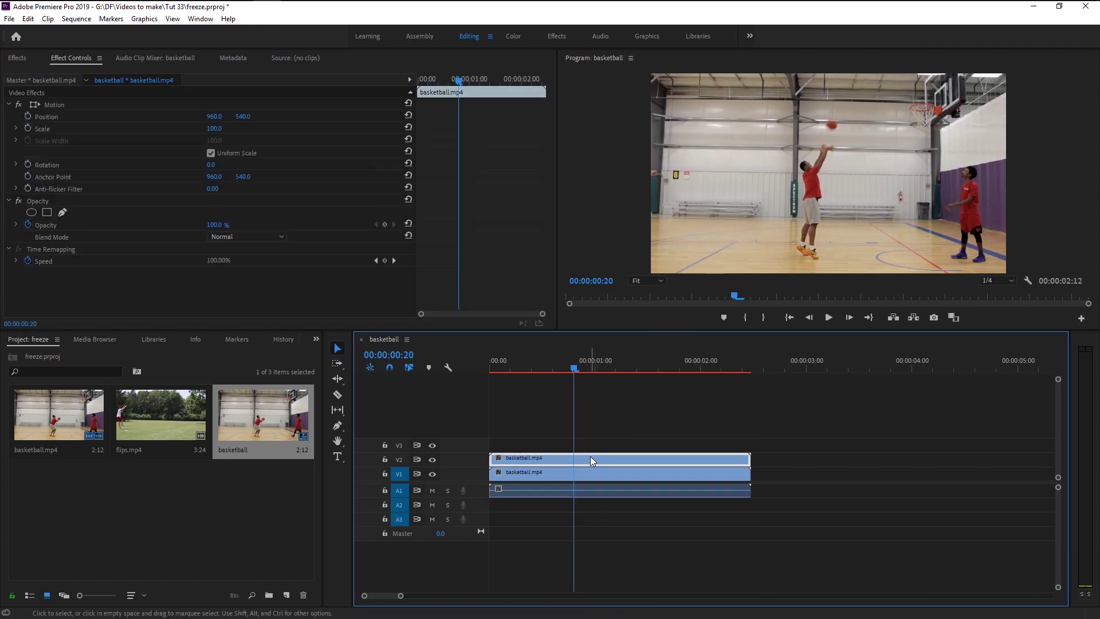
pyautogui.moveTo(599, 506); pyautogui.dragTo(605, 478)
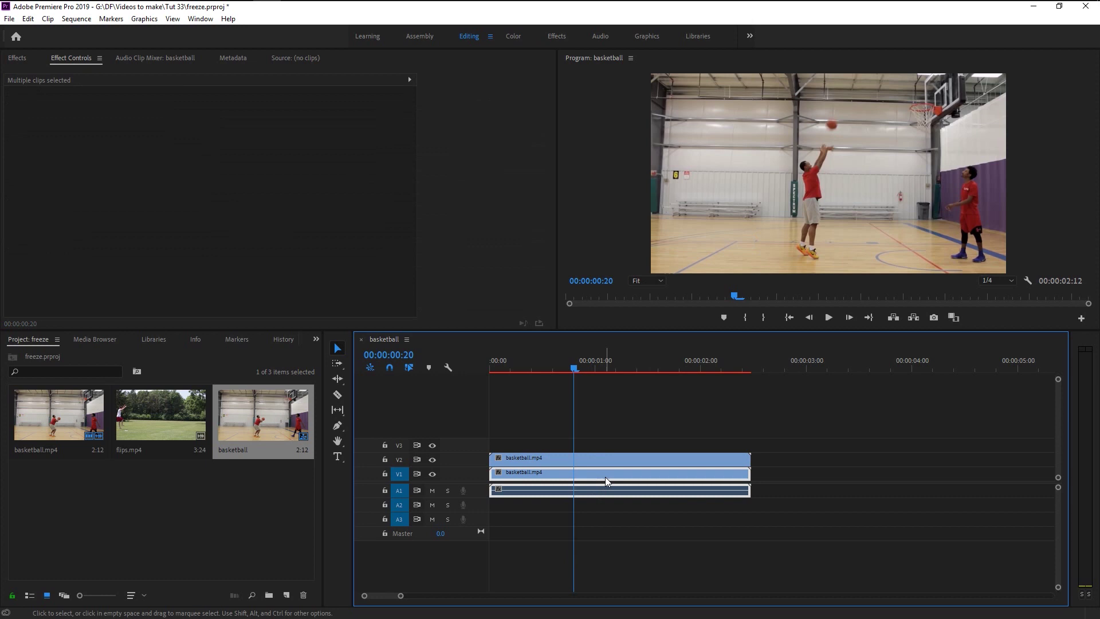
pyautogui.rightClick(605, 478)
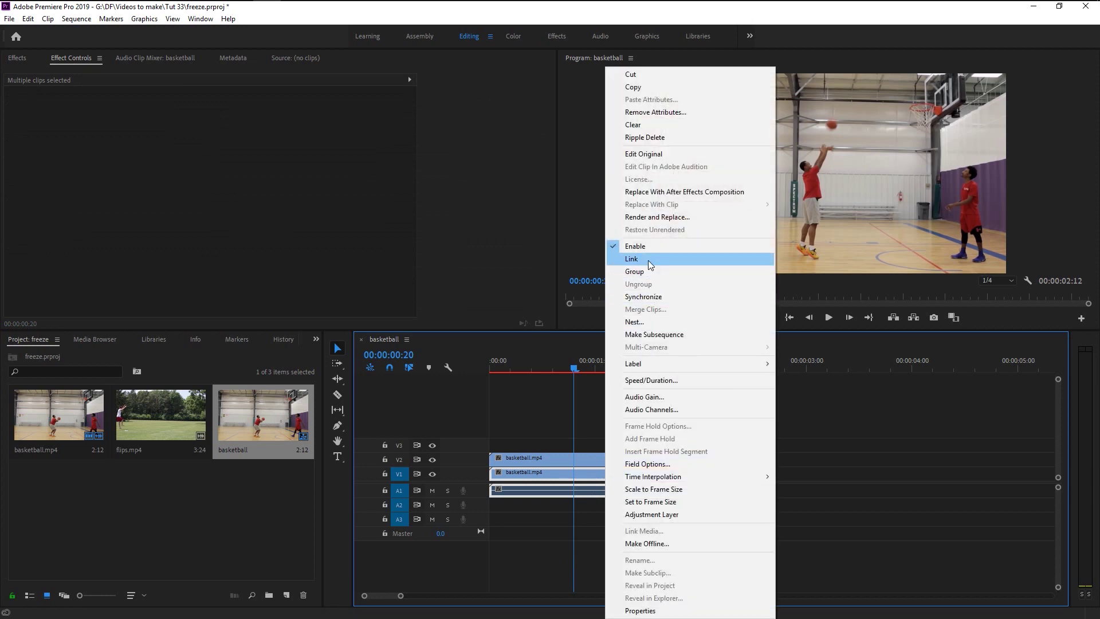
pyautogui.click(648, 260)
# Add a frame hold to the V2 copy at 00:00:00:20, delete the part before it, and check playback.
pyautogui.click(596, 459)
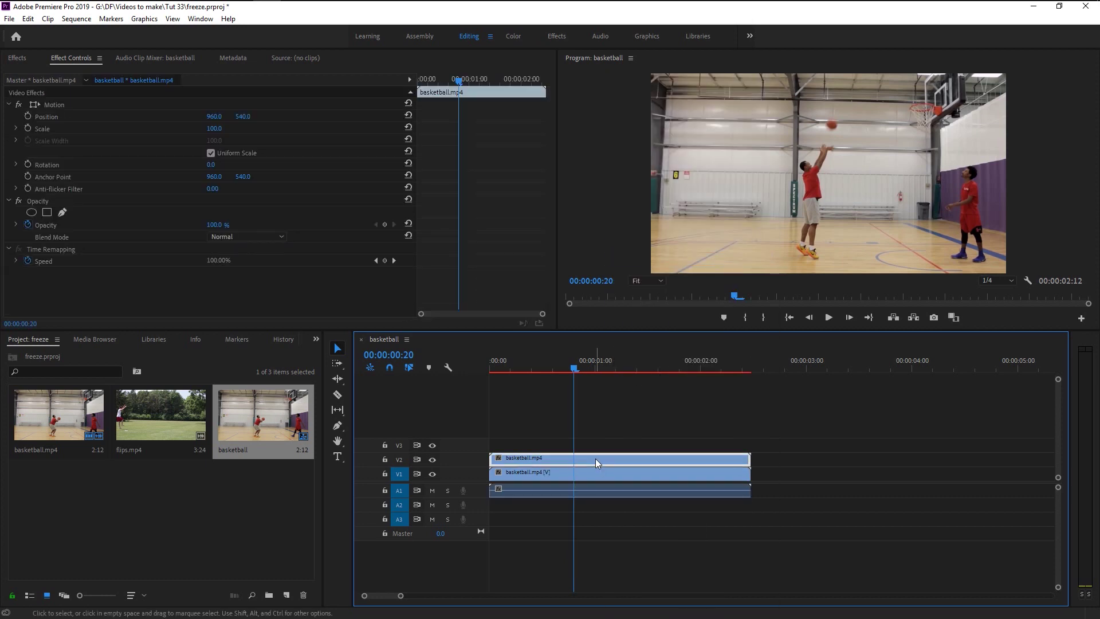
pyautogui.rightClick(596, 458)
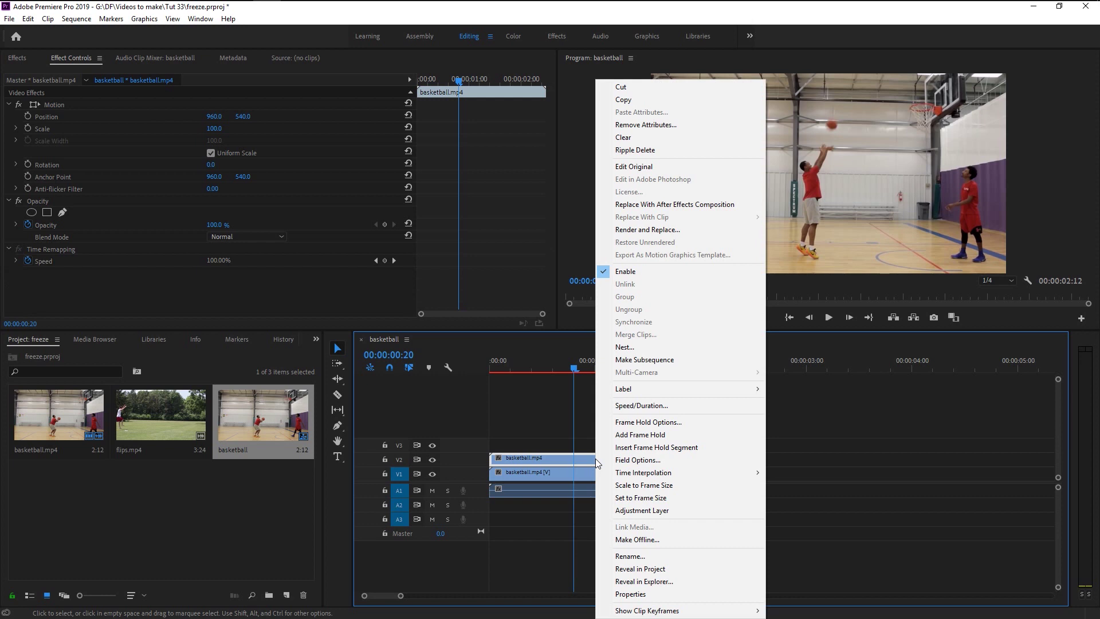
pyautogui.click(641, 438)
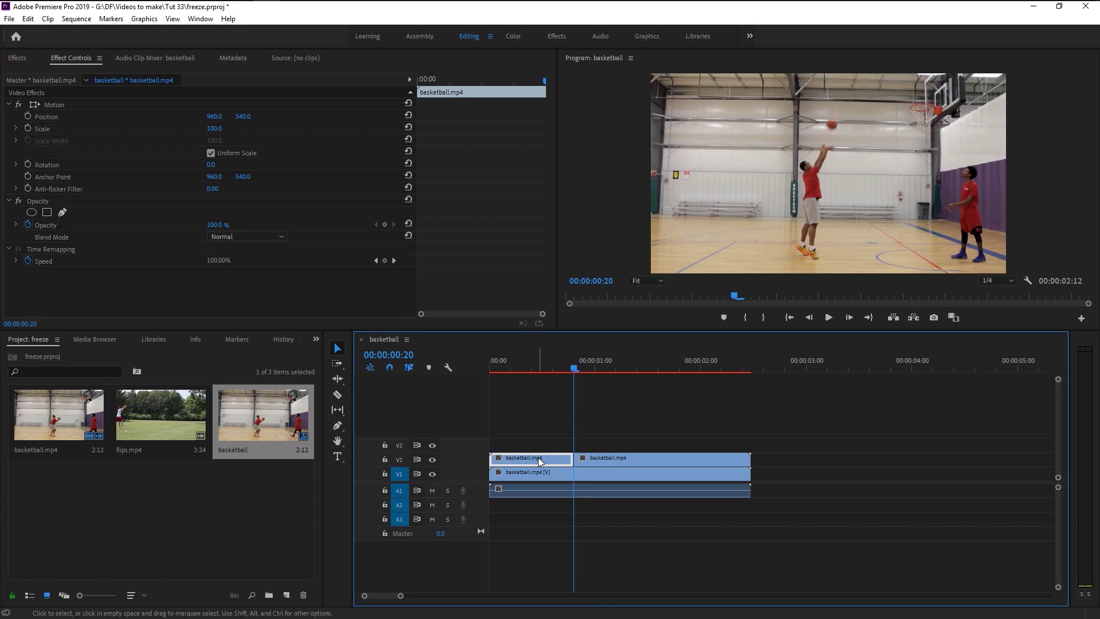
pyautogui.press('Delete')
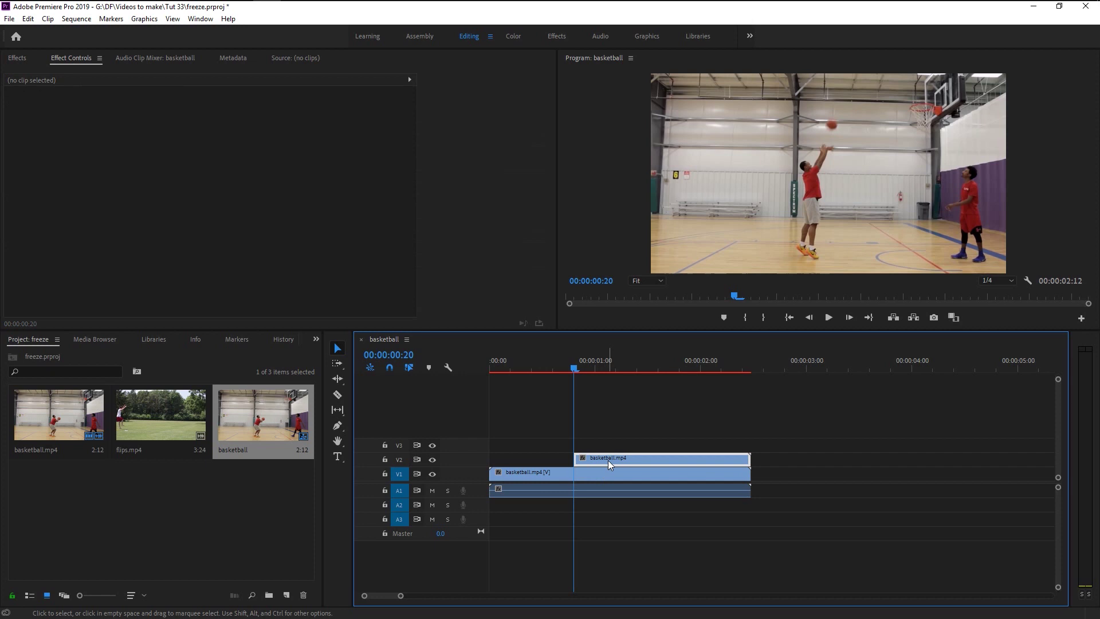
pyautogui.click(609, 462)
pyautogui.press('space')
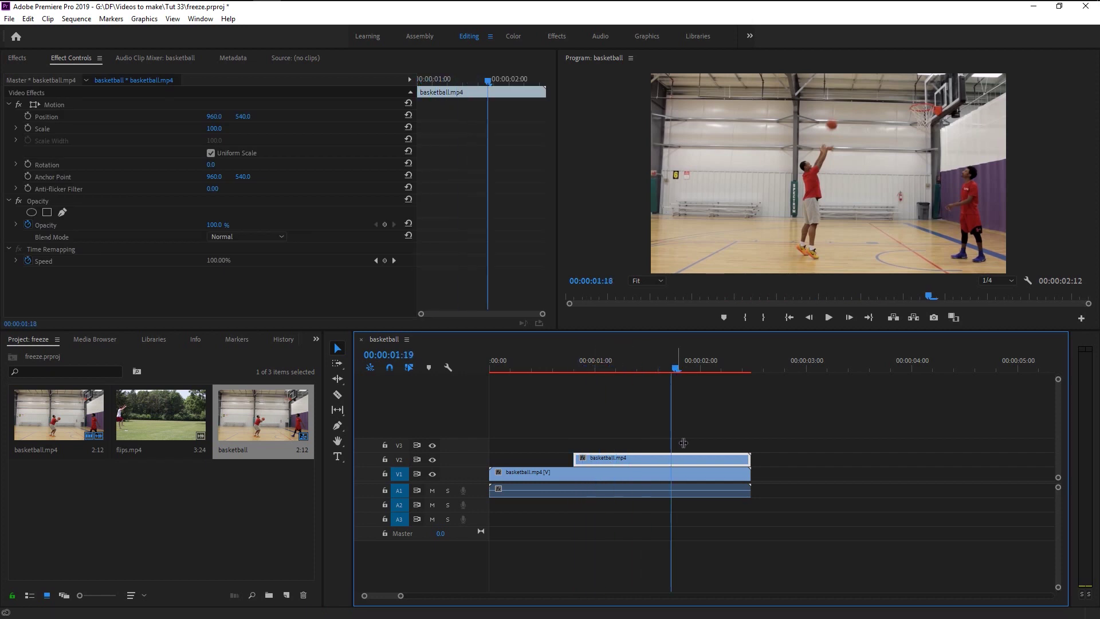
pyautogui.press('j')
pyautogui.press('j')
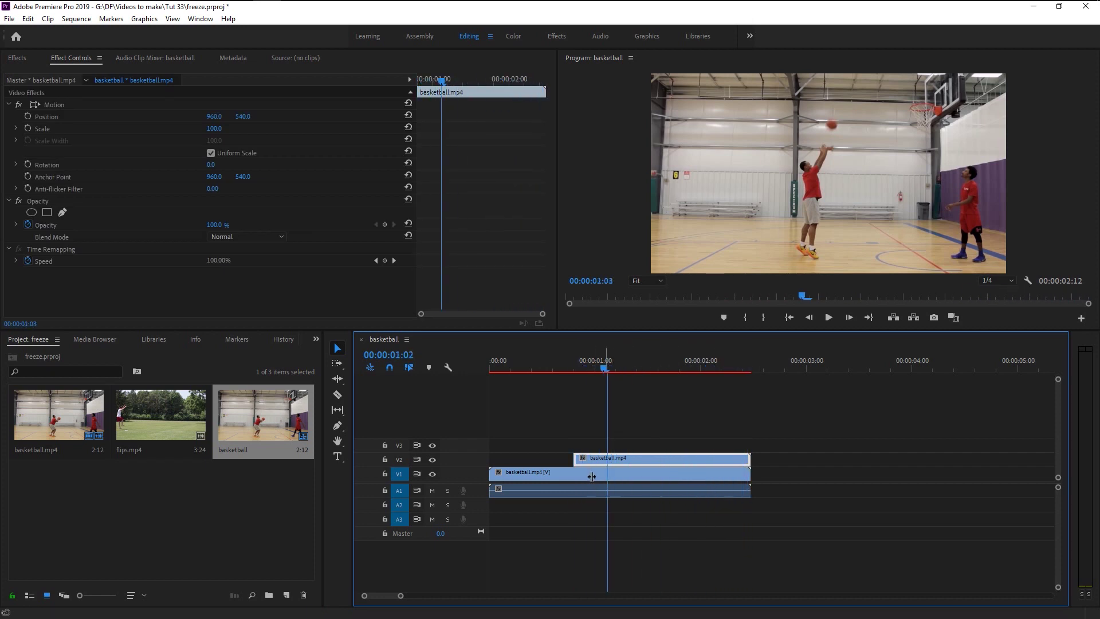
pyautogui.press('l')
pyautogui.press('j')
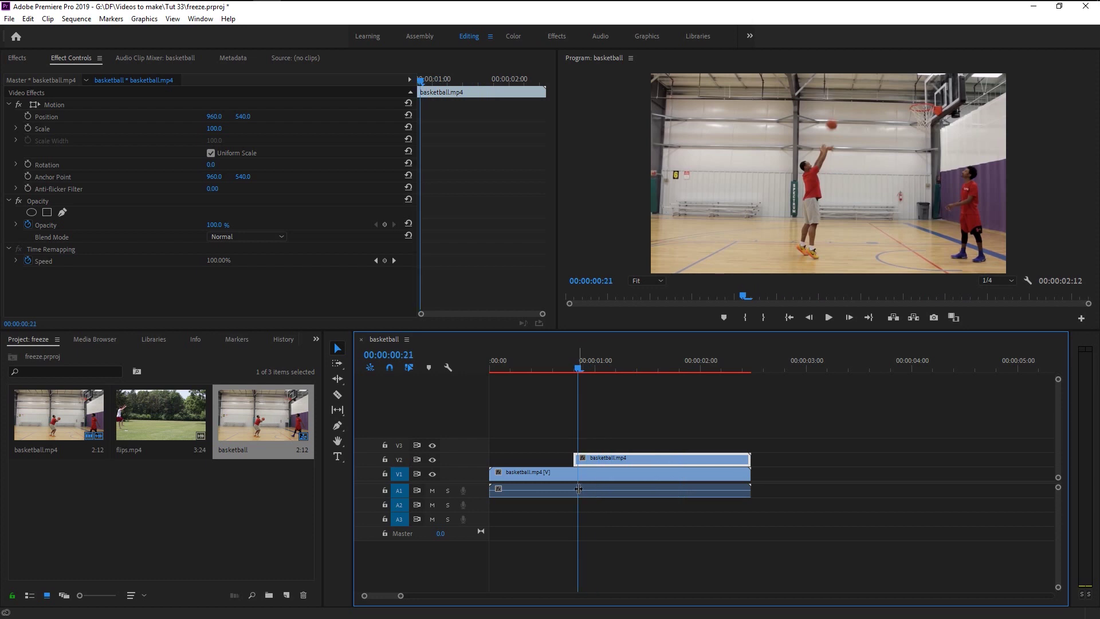
pyautogui.press('Left')
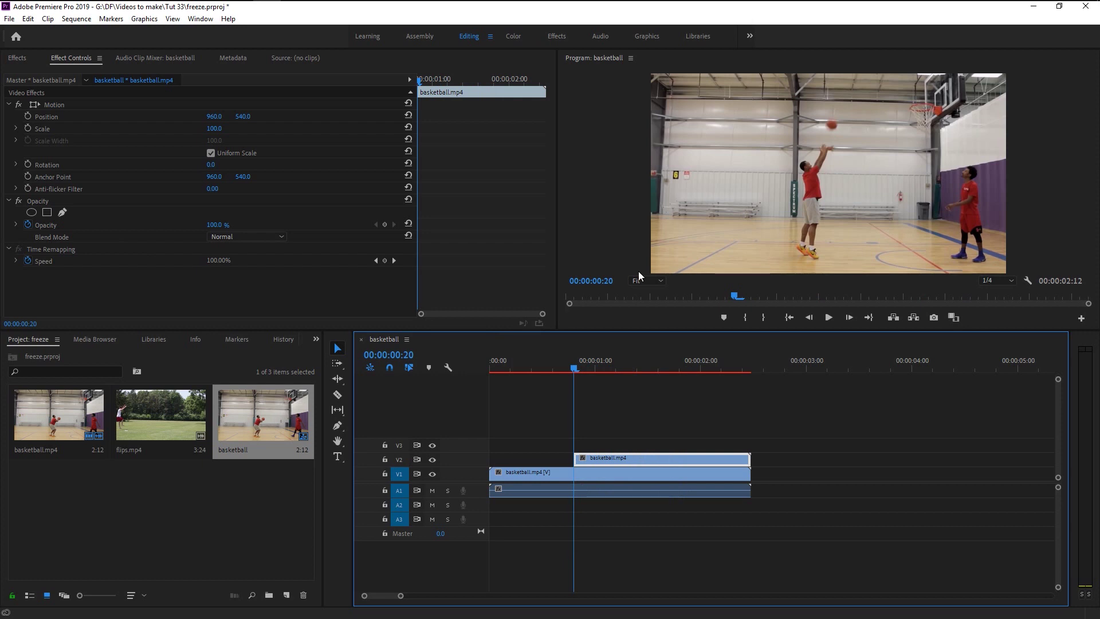
# View the monitor at 100% and draw a pen opacity mask around the basketball on the V2 copy.
pyautogui.click(655, 279)
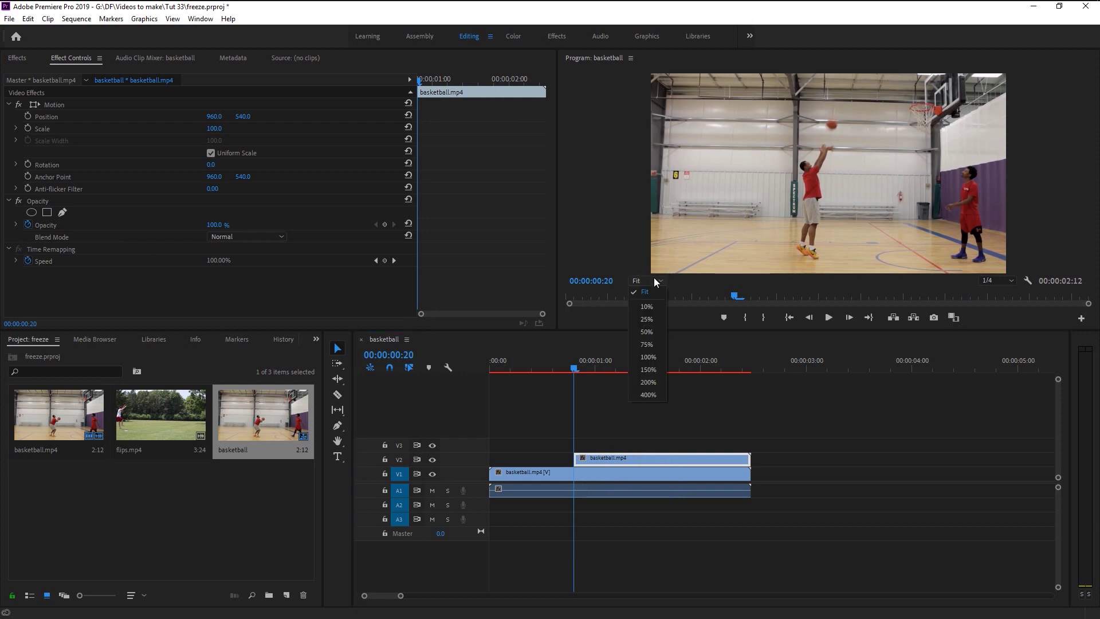
pyautogui.click(658, 355)
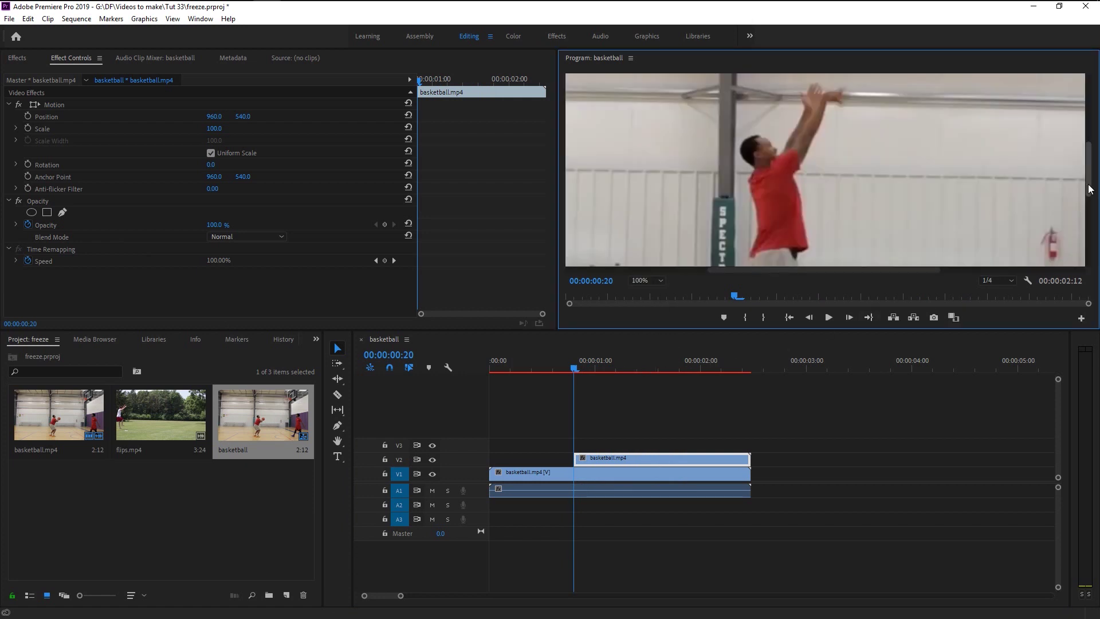
pyautogui.moveTo(1090, 189); pyautogui.dragTo(1094, 148)
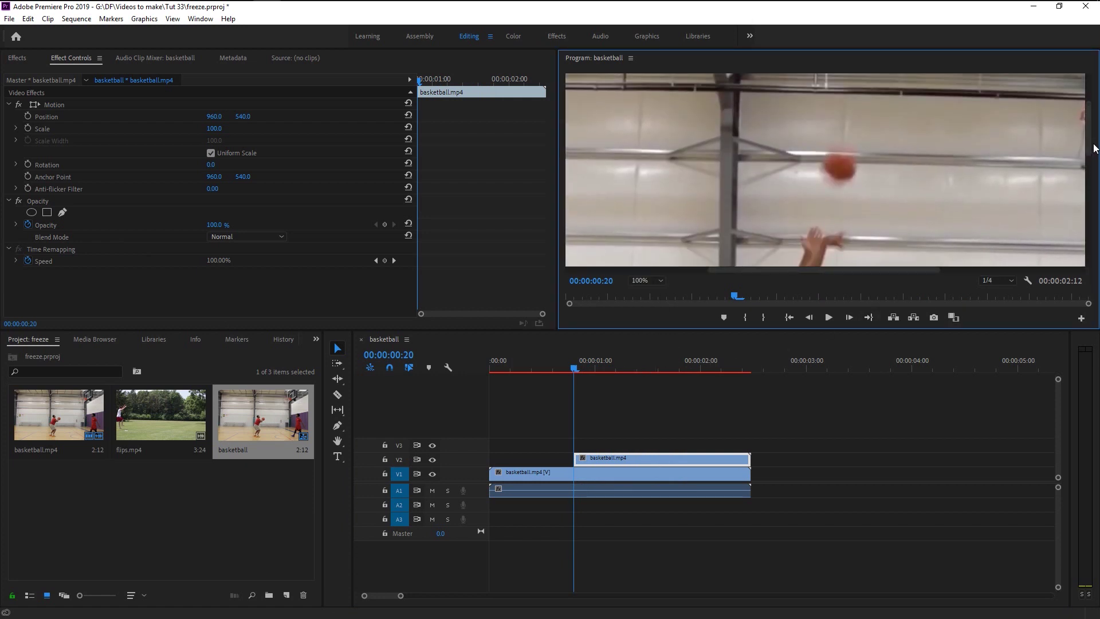
pyautogui.click(61, 212)
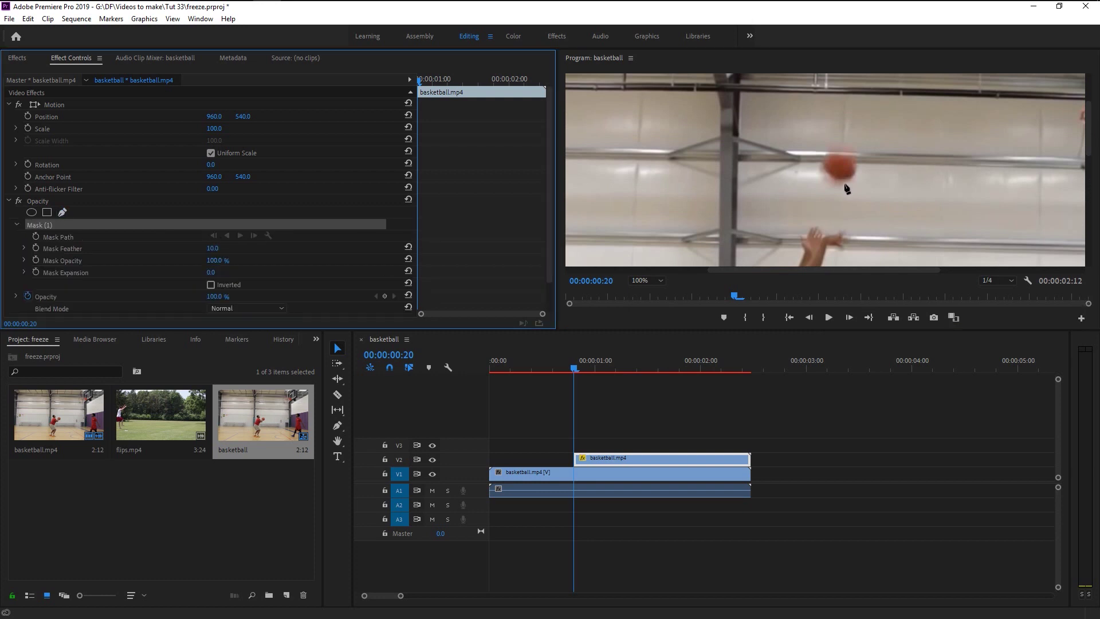
pyautogui.click(845, 184)
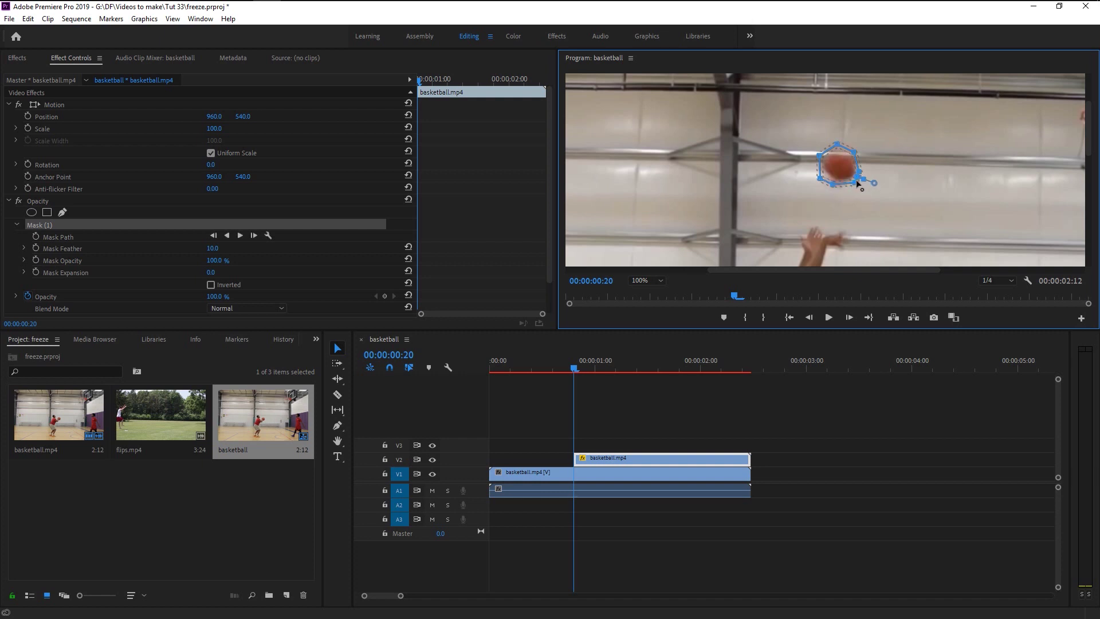
# Set Mask Feather to 5.0, checking with V1 hidden, then show V1 and fit the monitor view.
pyautogui.click(212, 250)
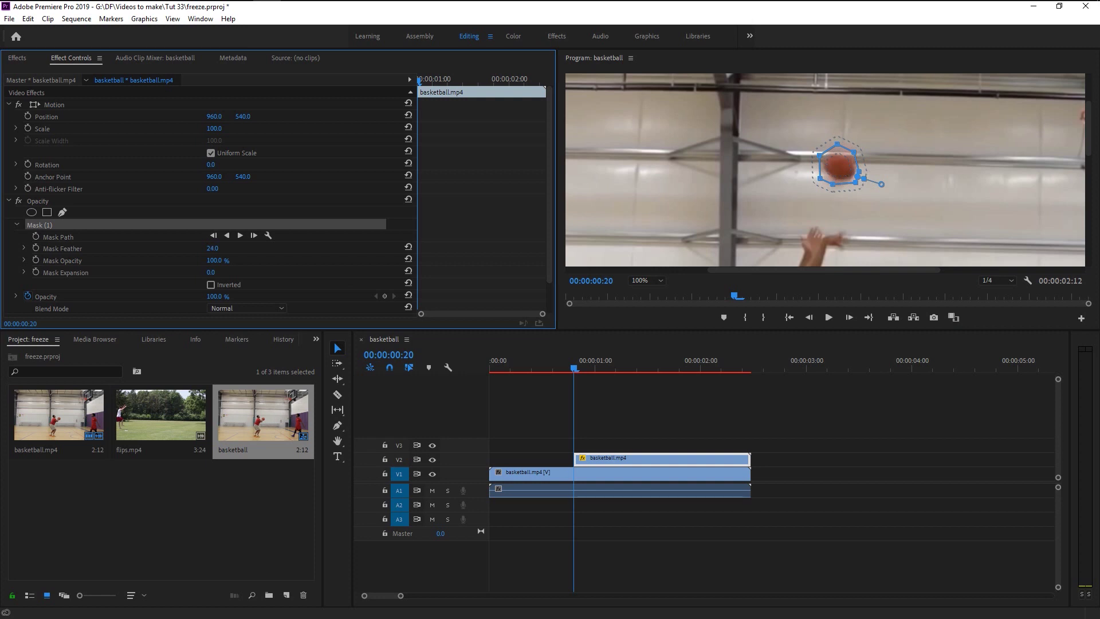
pyautogui.moveTo(212, 248); pyautogui.dragTo(199, 248)
pyautogui.click(433, 475)
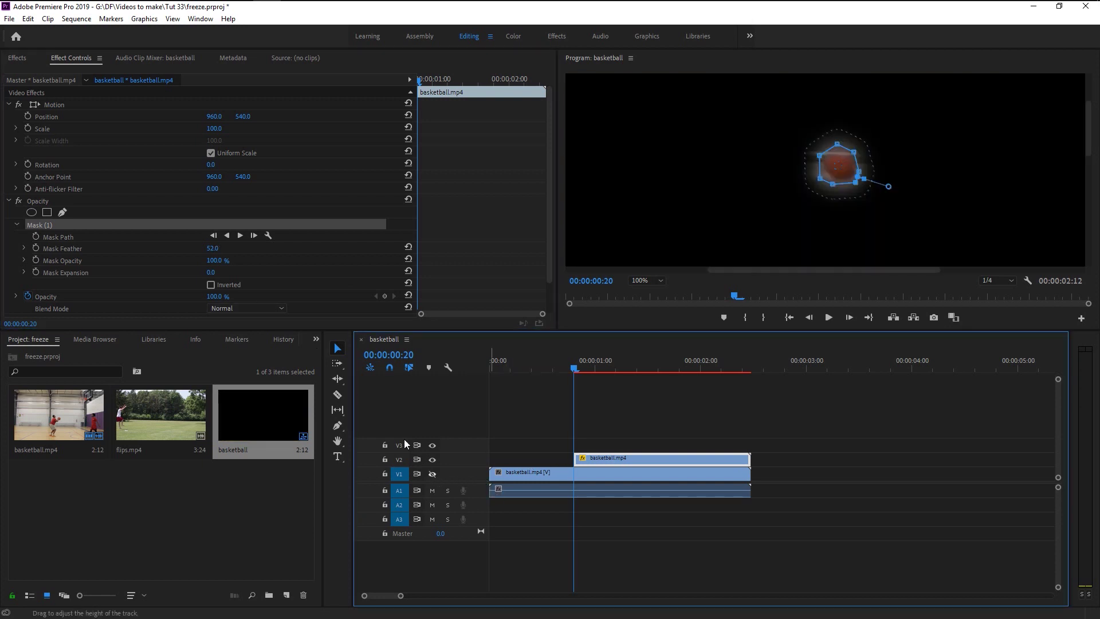
pyautogui.moveTo(213, 248); pyautogui.dragTo(188, 248)
pyautogui.click(214, 248)
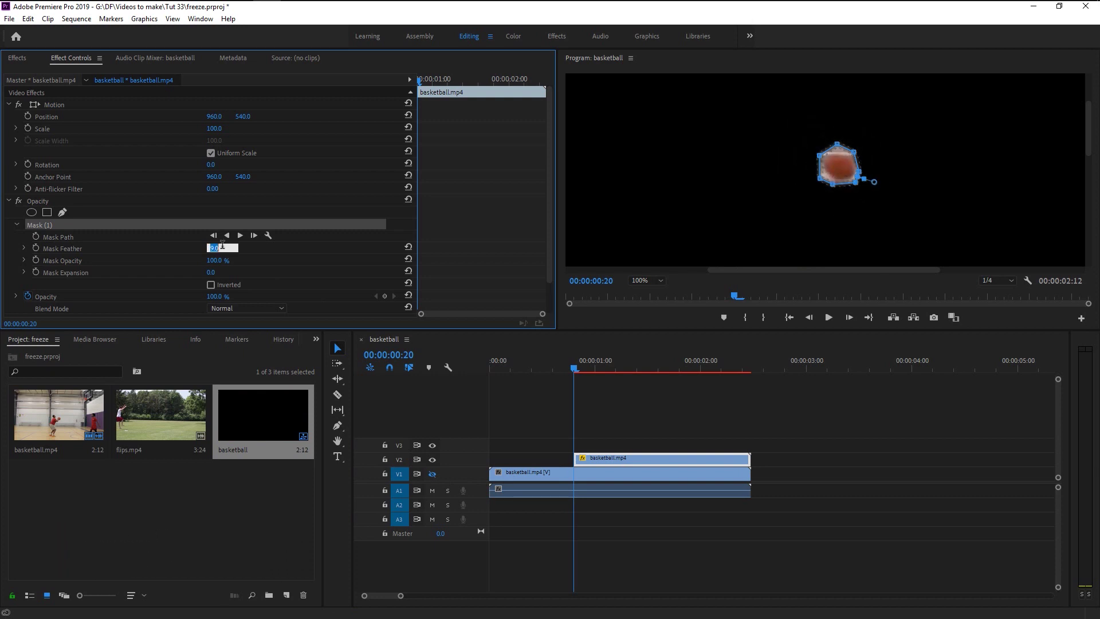
pyautogui.write('5')
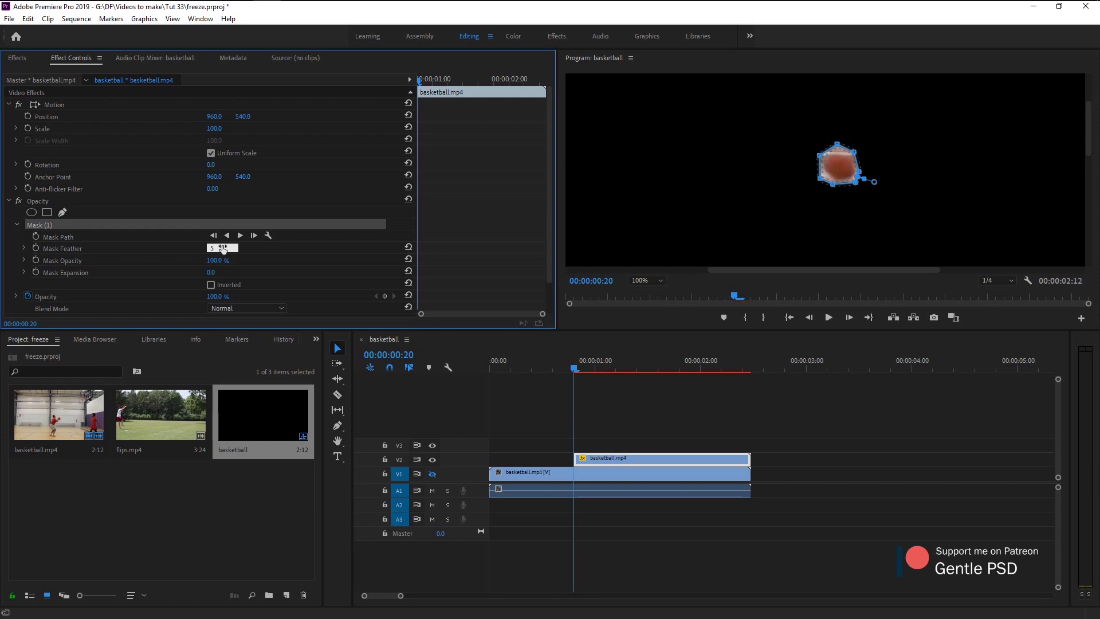
pyautogui.press('Return')
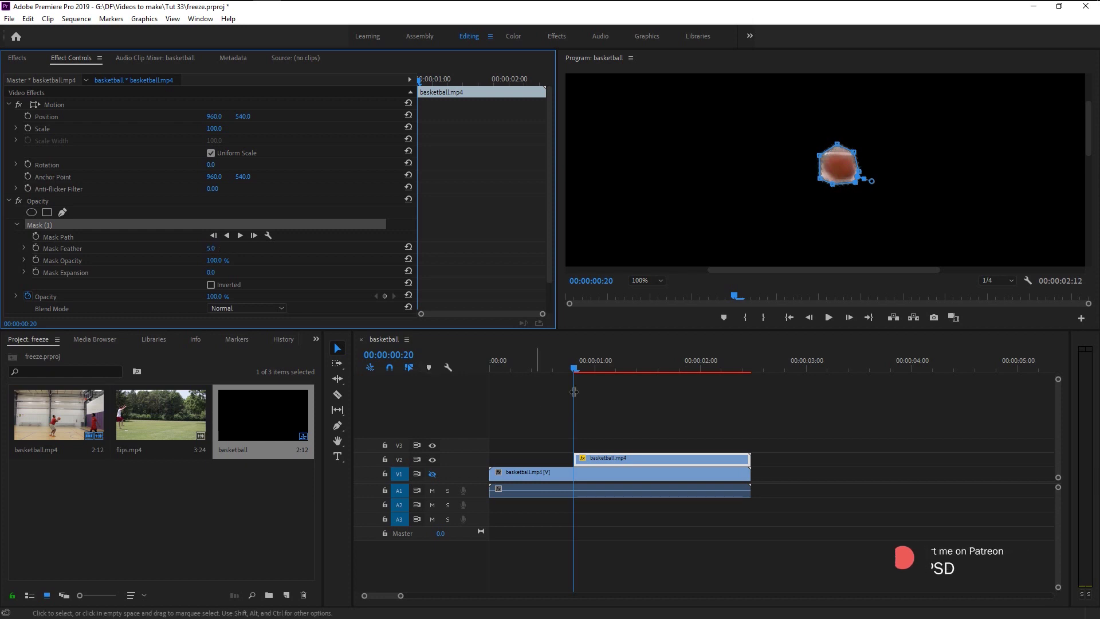
pyautogui.click(433, 474)
pyautogui.click(636, 281)
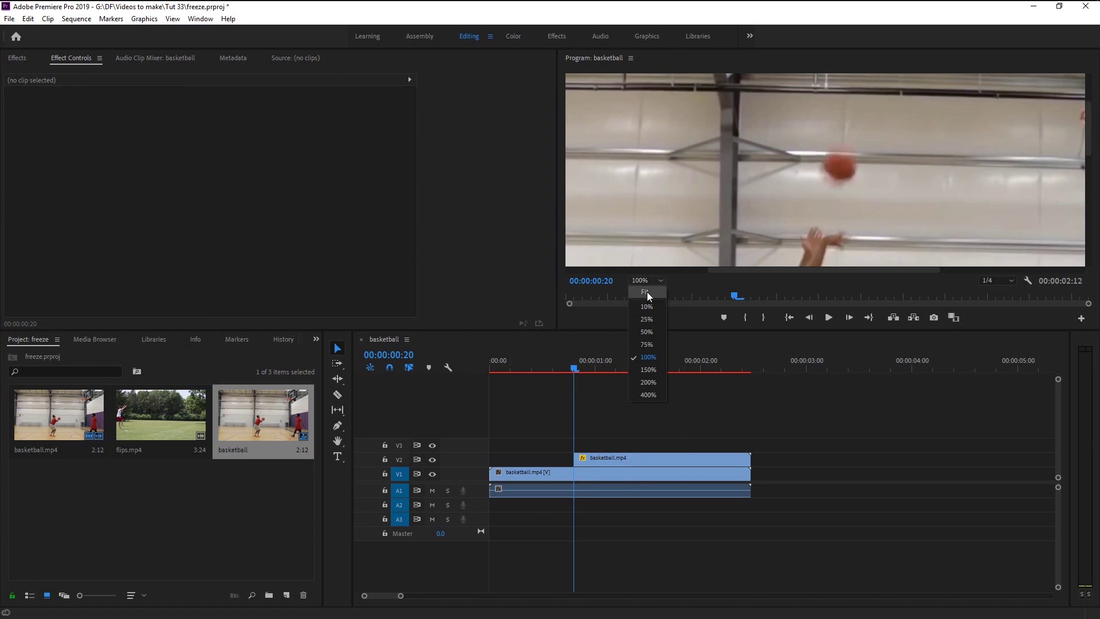
pyautogui.click(646, 293)
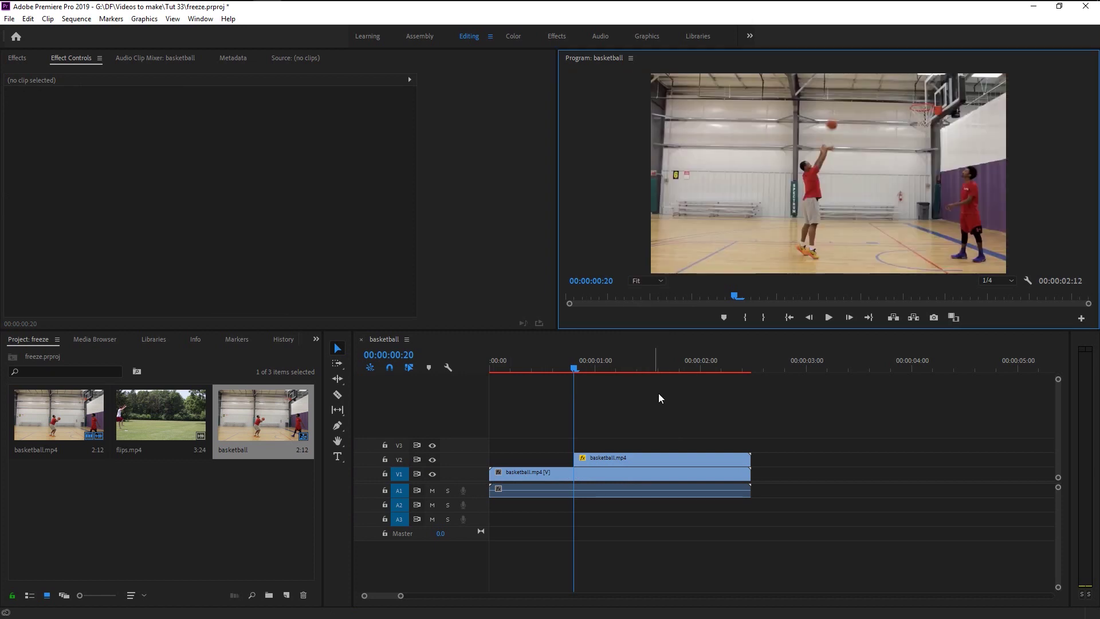
pyautogui.click(572, 403)
pyautogui.press('Home')
pyautogui.press('space')
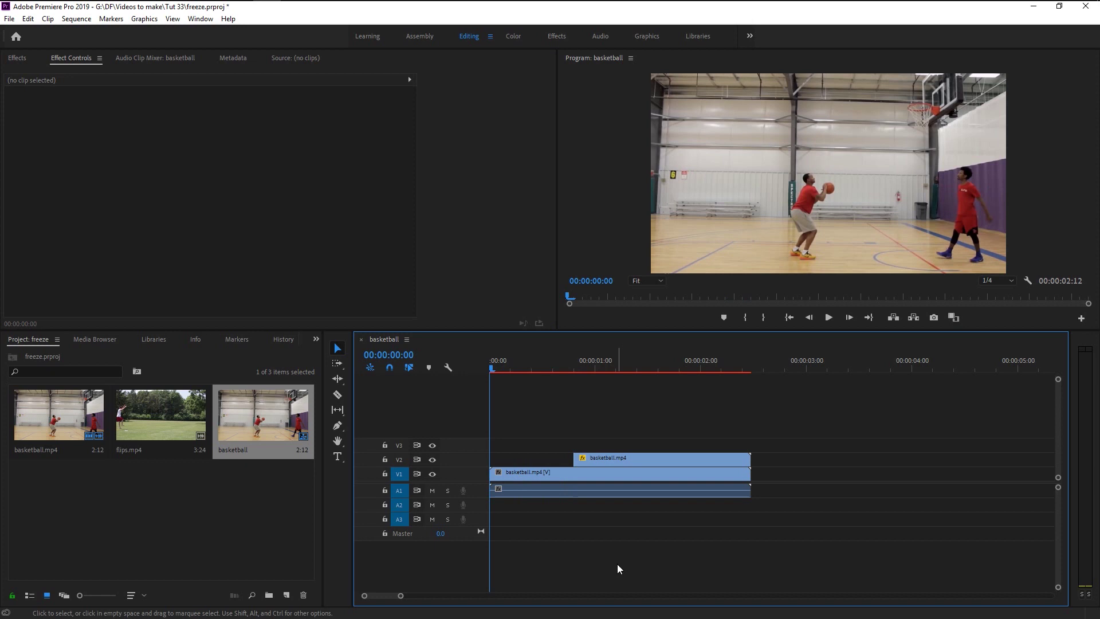
pyautogui.press('space')
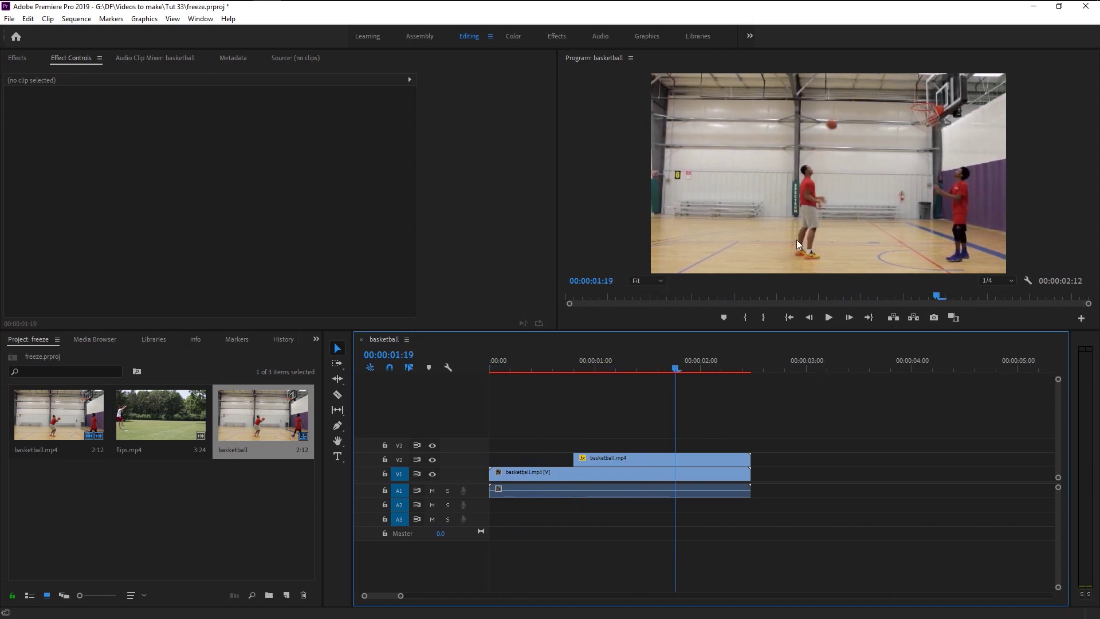
pyautogui.moveTo(563, 371); pyautogui.dragTo(490, 373)
pyautogui.press('space')
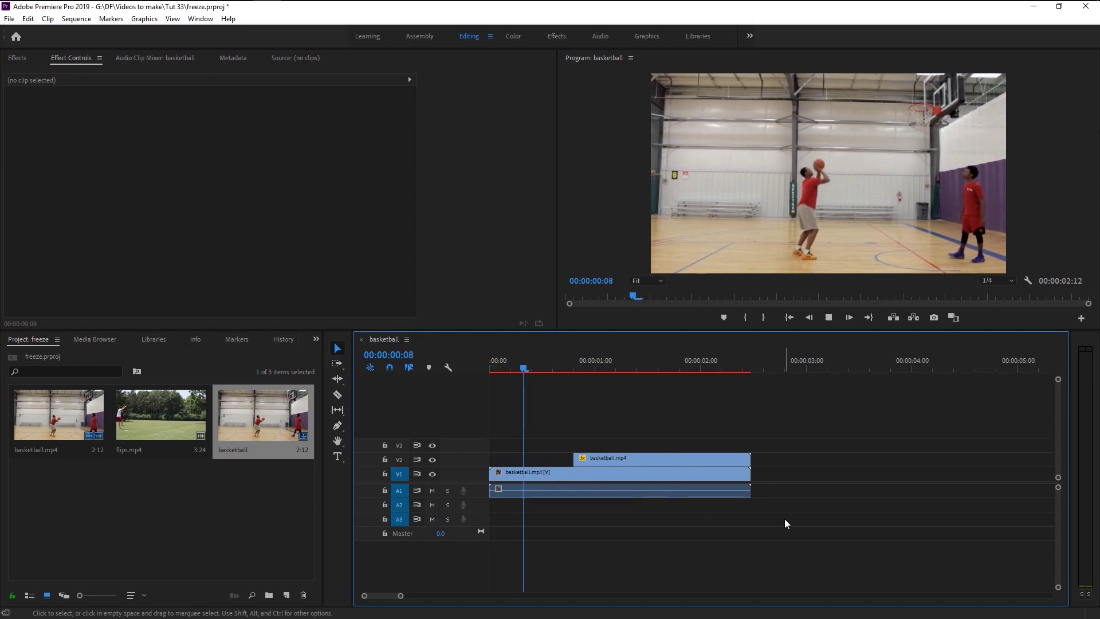
pyautogui.press('space')
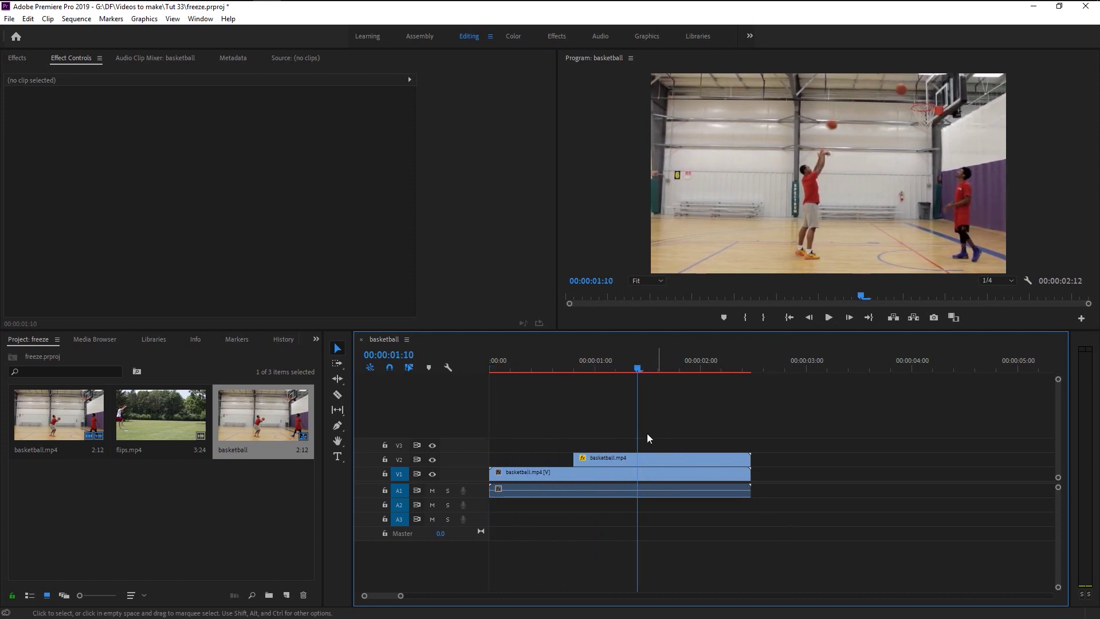
pyautogui.moveTo(635, 427); pyautogui.dragTo(600, 423)
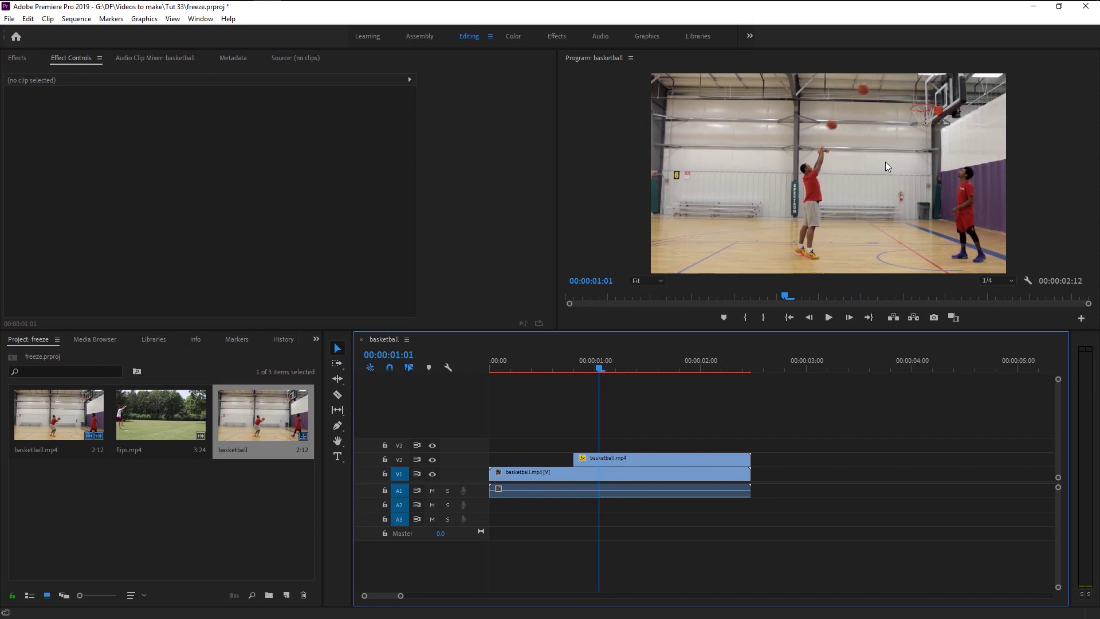
# Copy the basketball clip to V3, freeze it from 00:00:01:01, and delete the part before the hold.
pyautogui.click(641, 472)
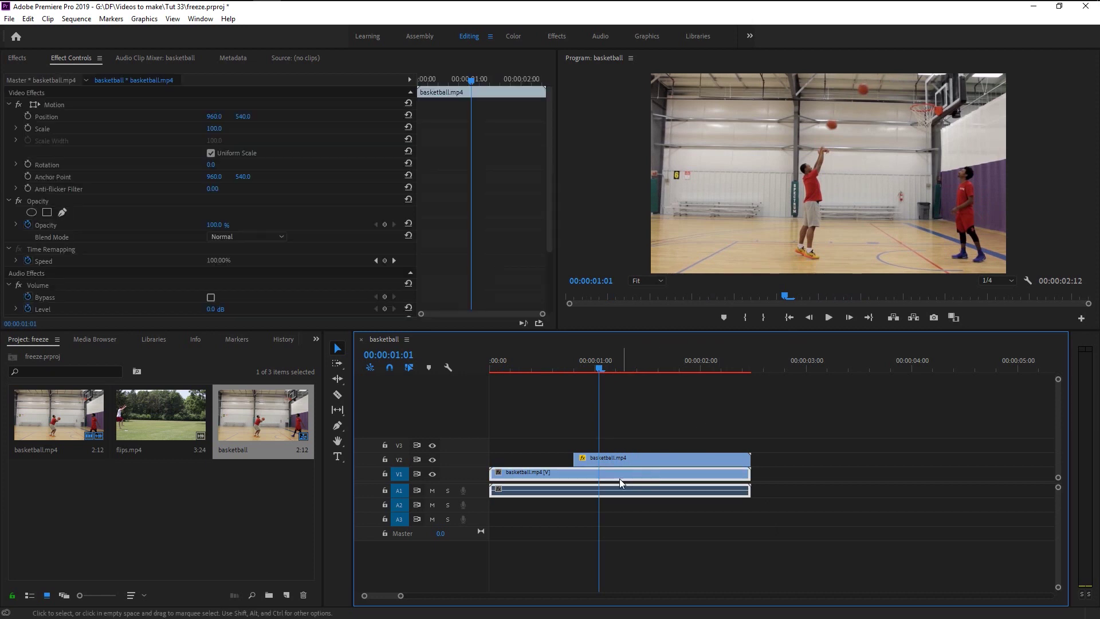
pyautogui.moveTo(610, 475); pyautogui.dragTo(615, 443)
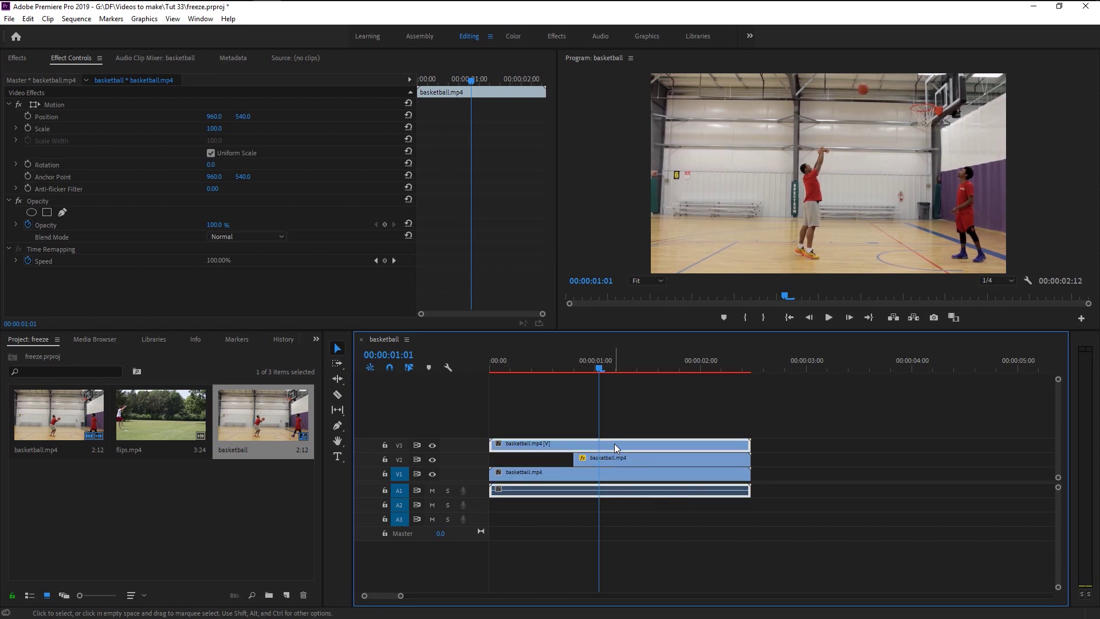
pyautogui.rightClick(614, 444)
pyautogui.click(654, 438)
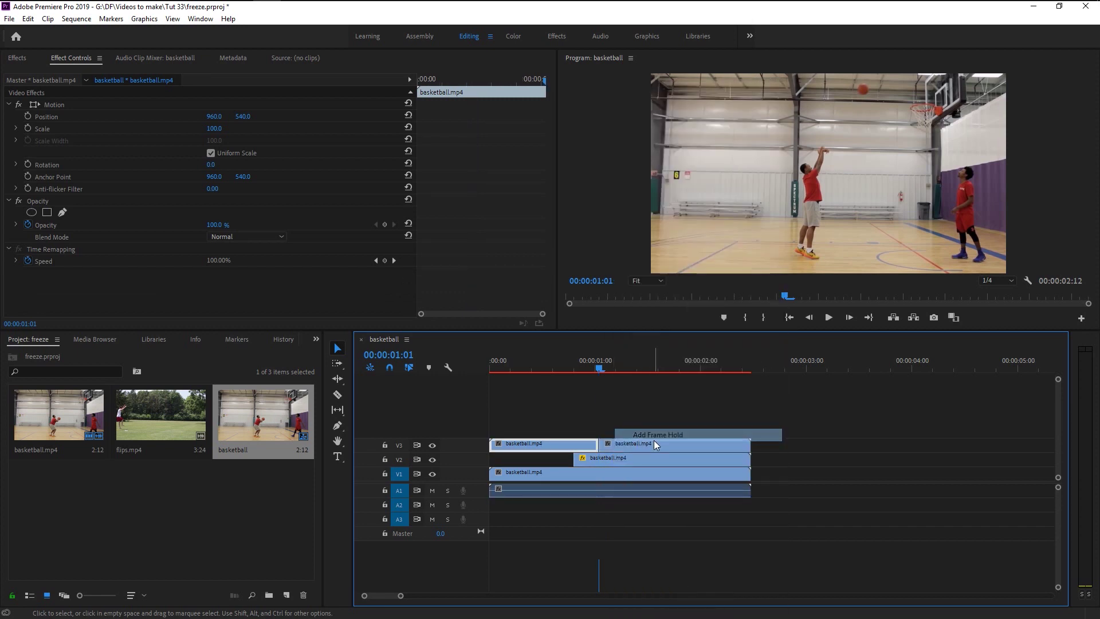
pyautogui.press('Delete')
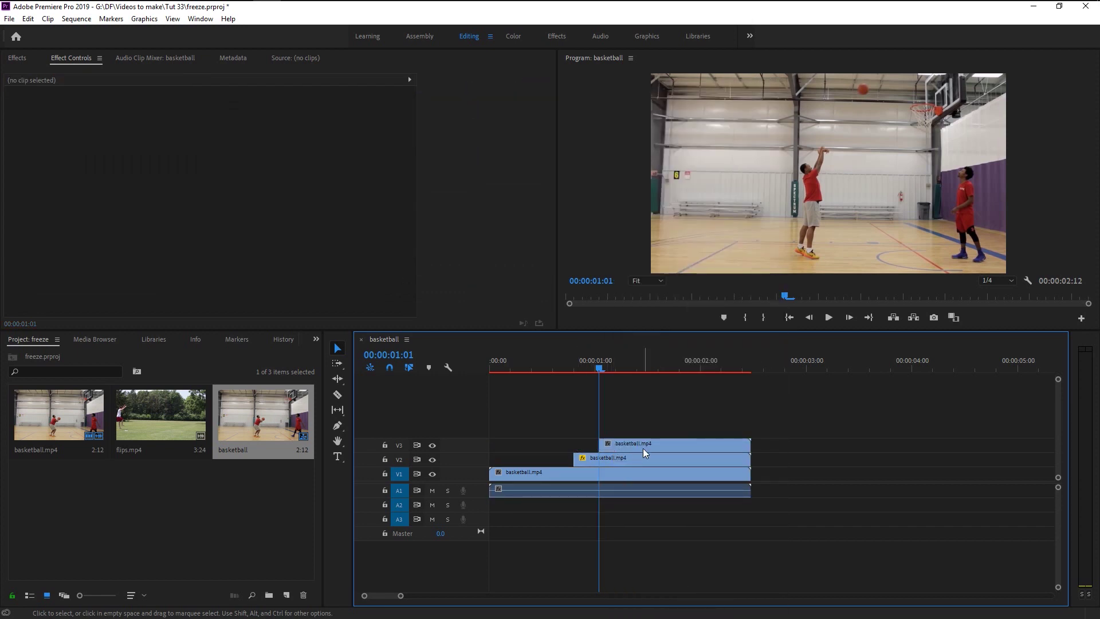
pyautogui.click(638, 446)
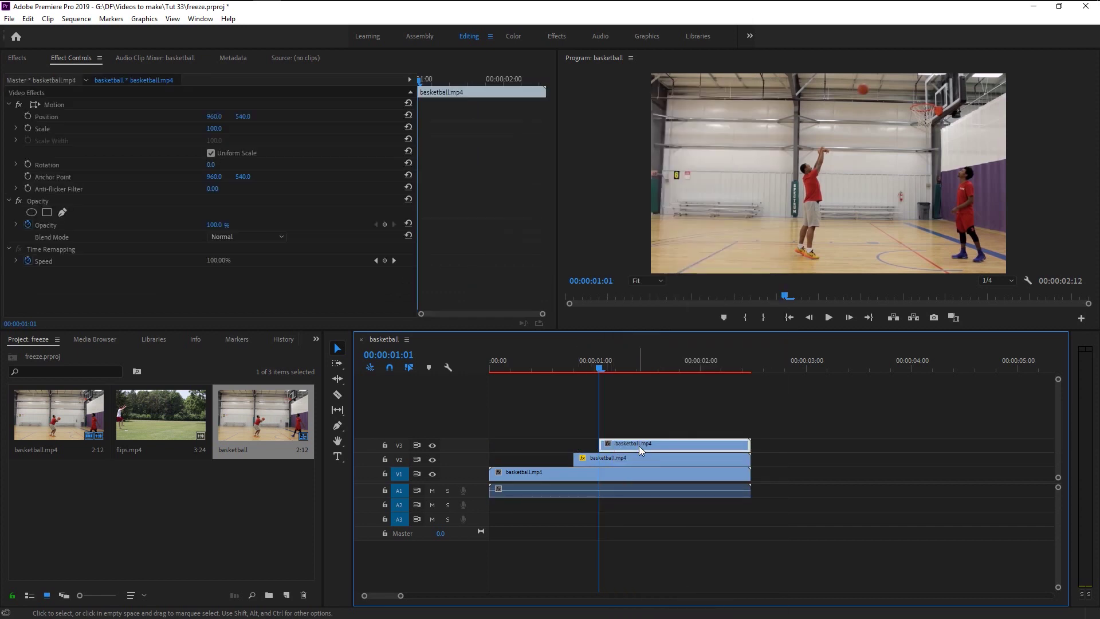
# Zoom the monitor to 100% and draw a pen mask around the ball on the V3 copy.
pyautogui.click(658, 281)
pyautogui.click(648, 357)
pyautogui.scroll(3, 825, 183)
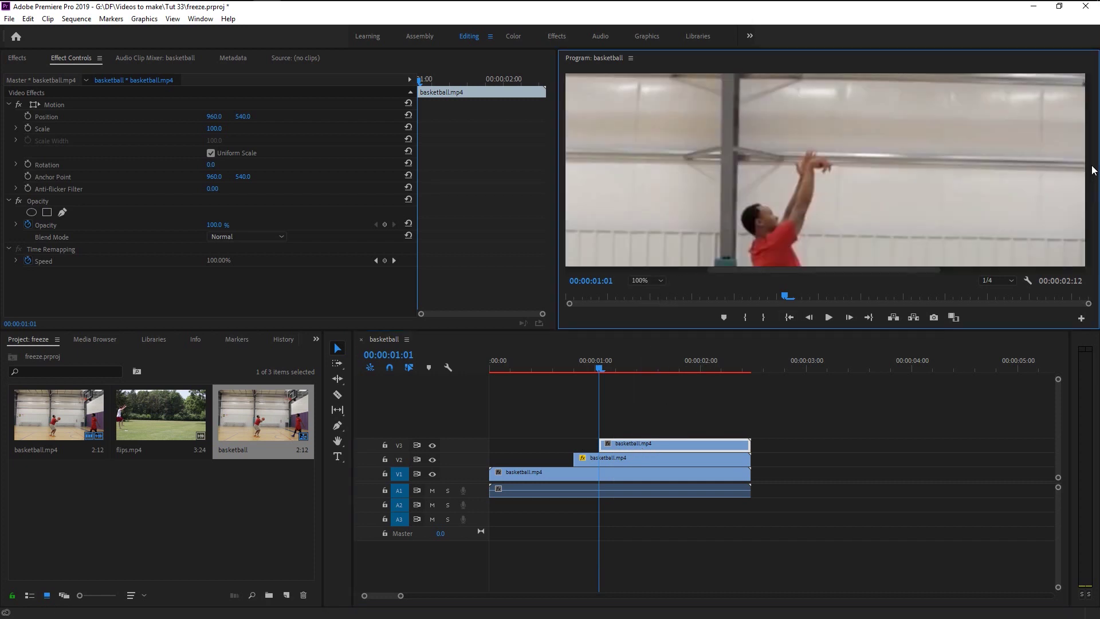
pyautogui.click(62, 212)
pyautogui.click(938, 131)
pyautogui.click(954, 145)
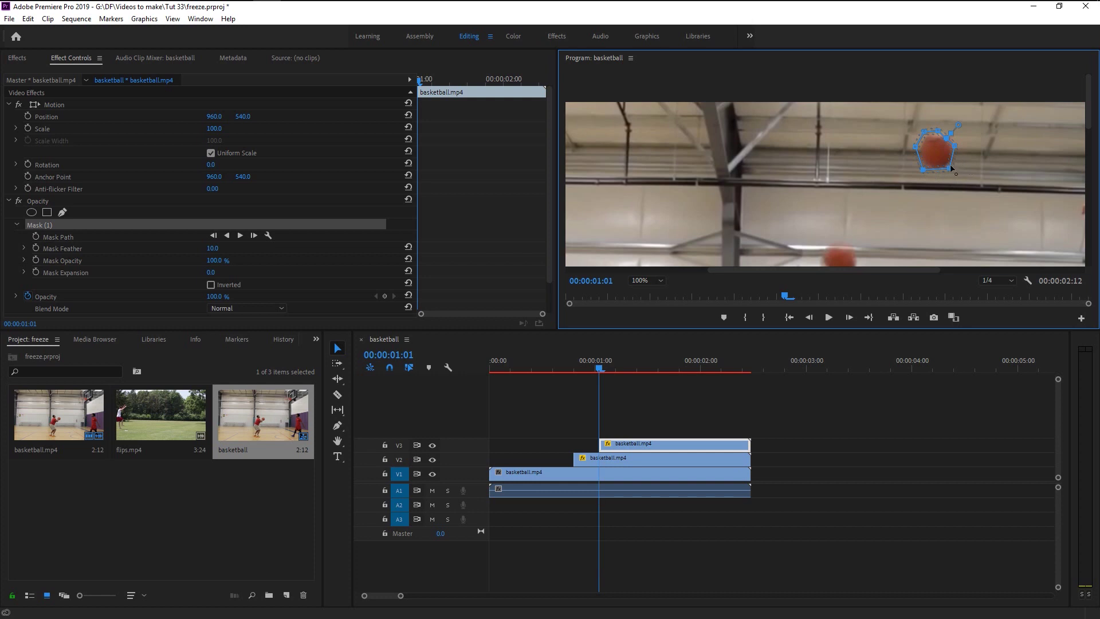
pyautogui.moveTo(955, 164); pyautogui.dragTo(954, 166)
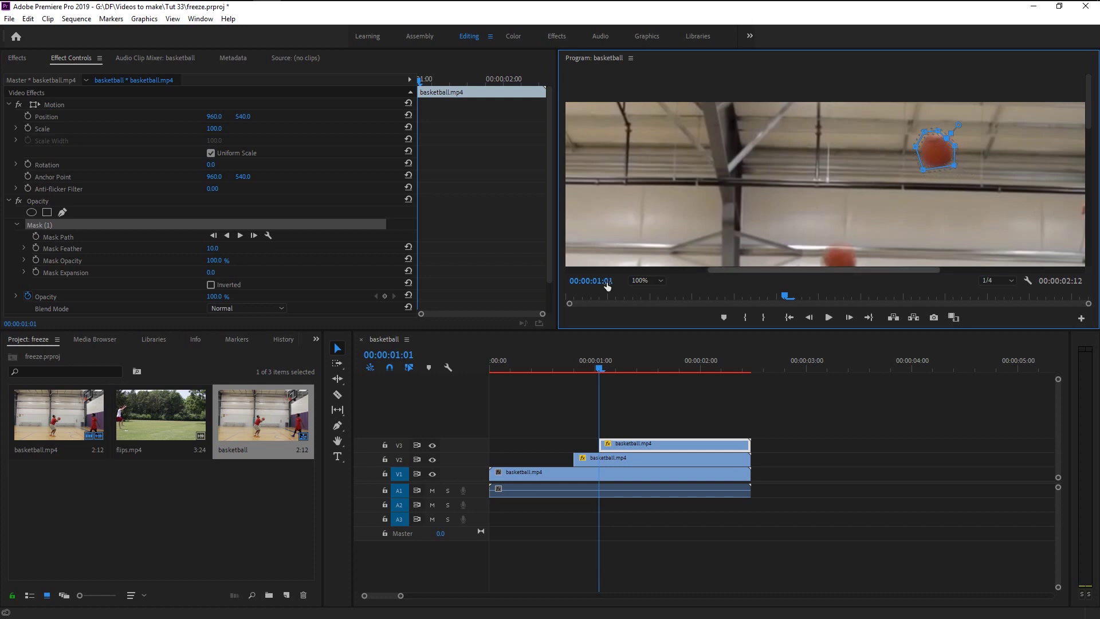
# Set Mask Feather to 5.0 and Mask Expansion to -2.0, checking coverage with V1 hidden.
pyautogui.click(215, 248)
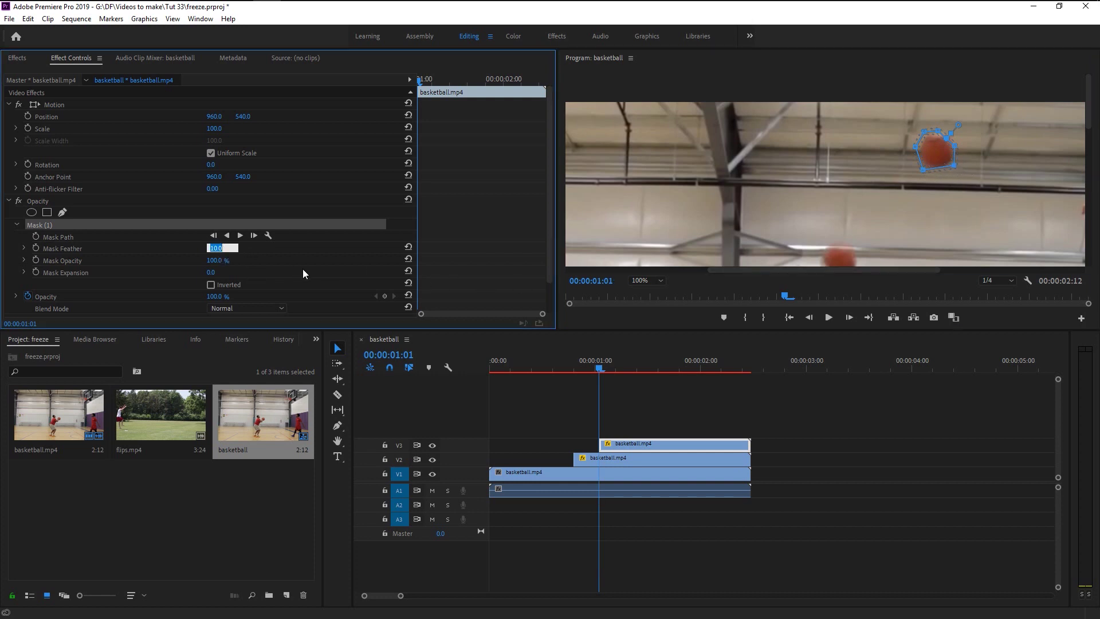
pyautogui.write('5')
pyautogui.press('Return')
pyautogui.moveTo(214, 272); pyautogui.dragTo(223, 273)
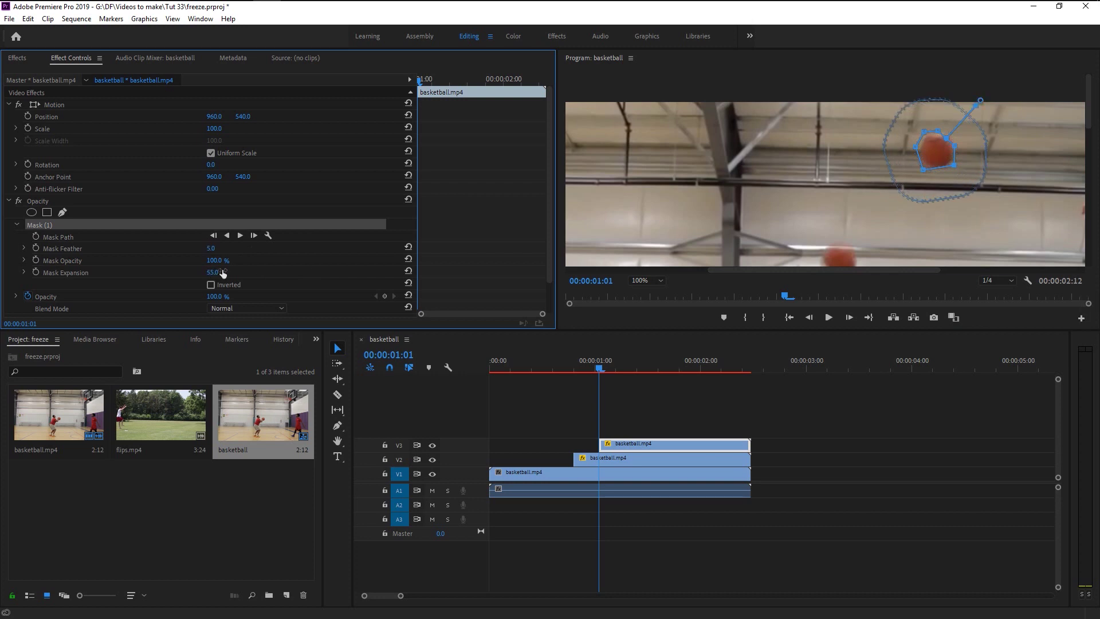
pyautogui.click(432, 474)
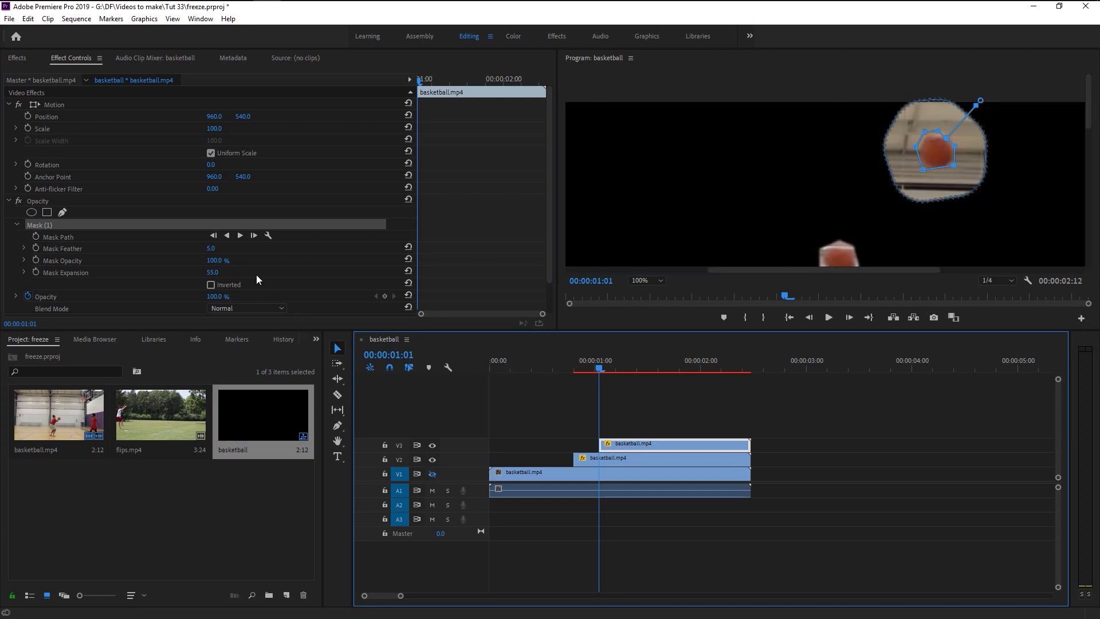
pyautogui.moveTo(213, 272)
pyautogui.mouseDown()
pyautogui.moveTo(232, 273)
pyautogui.moveTo(199, 273)
pyautogui.mouseUp()
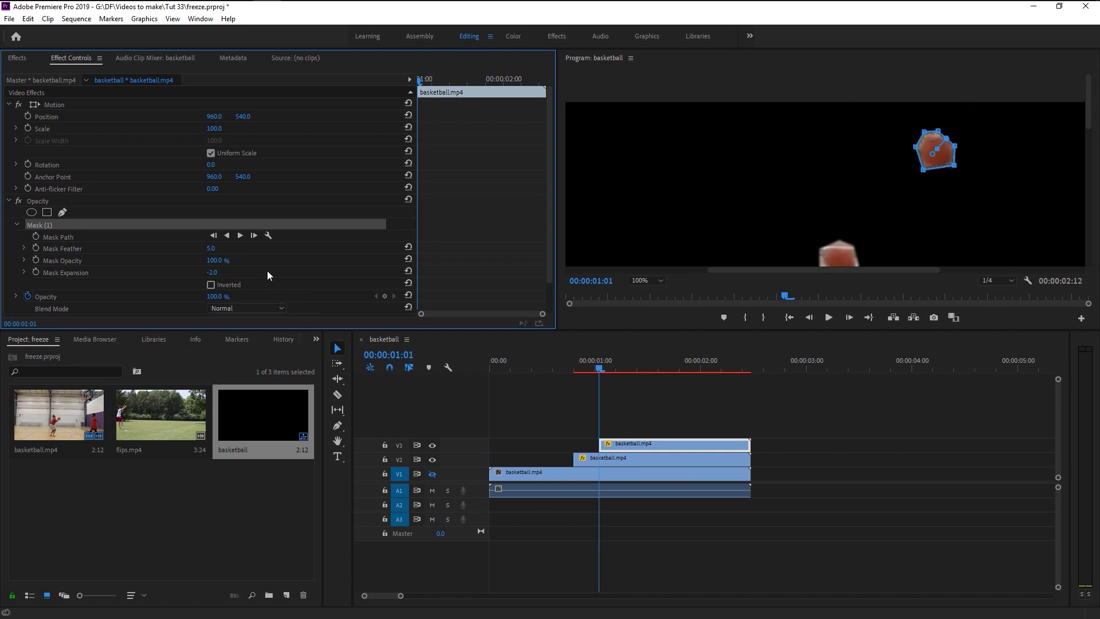
pyautogui.scroll(-1, 267, 272)
pyautogui.click(211, 261)
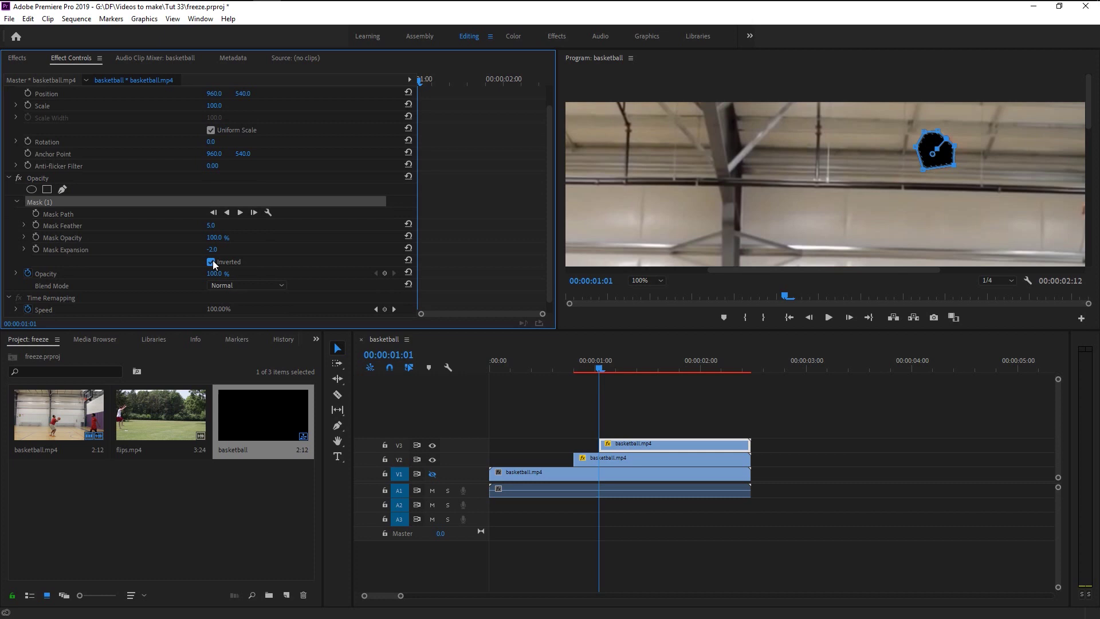
pyautogui.click(213, 262)
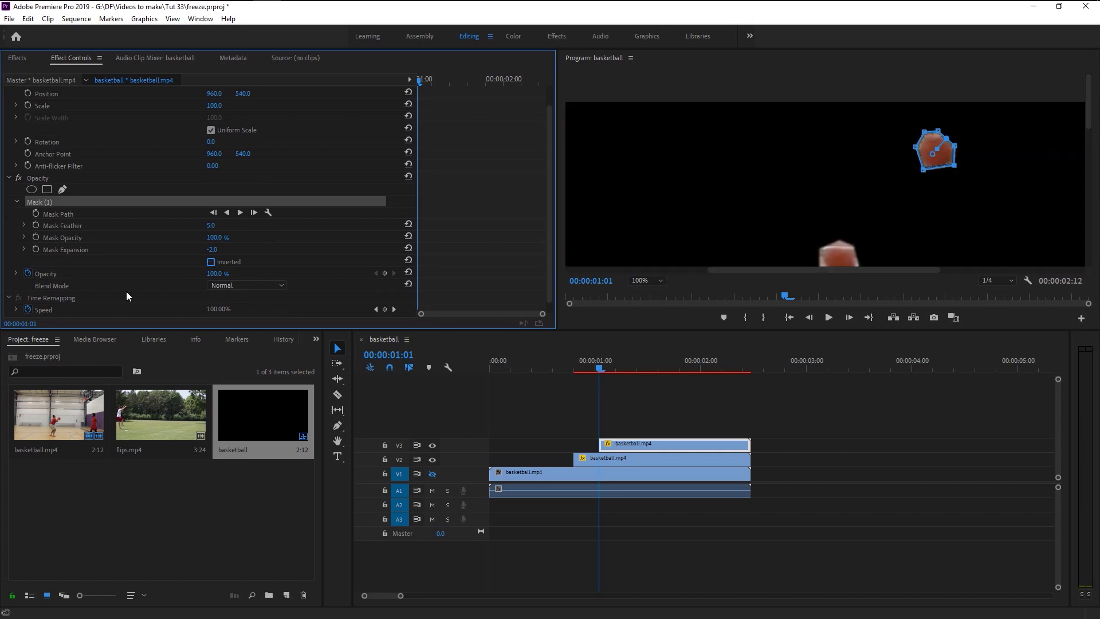
pyautogui.scroll(-1, 128, 296)
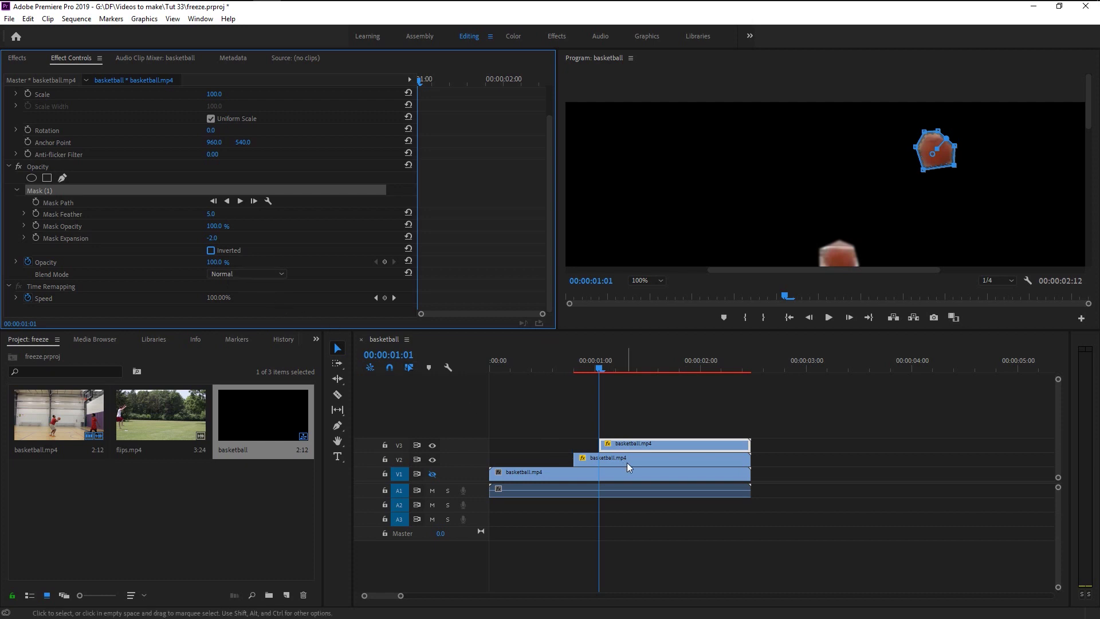
# Show V1 again, then copy the basketball clip to V4 frozen from 00:00:01:10, deleting the front part.
pyautogui.click(432, 474)
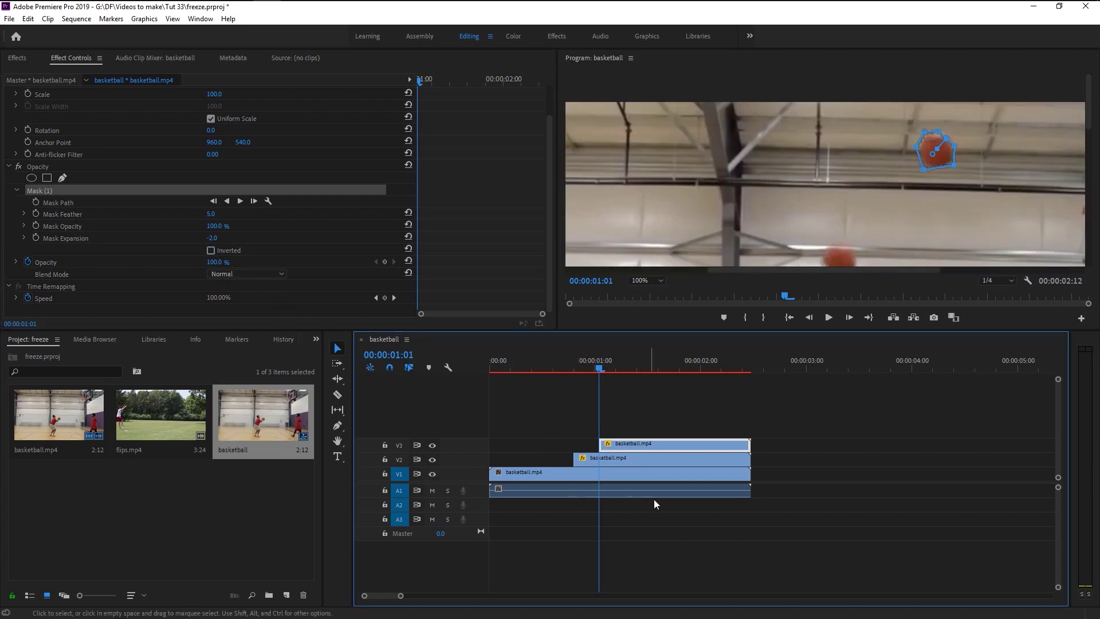
pyautogui.click(666, 545)
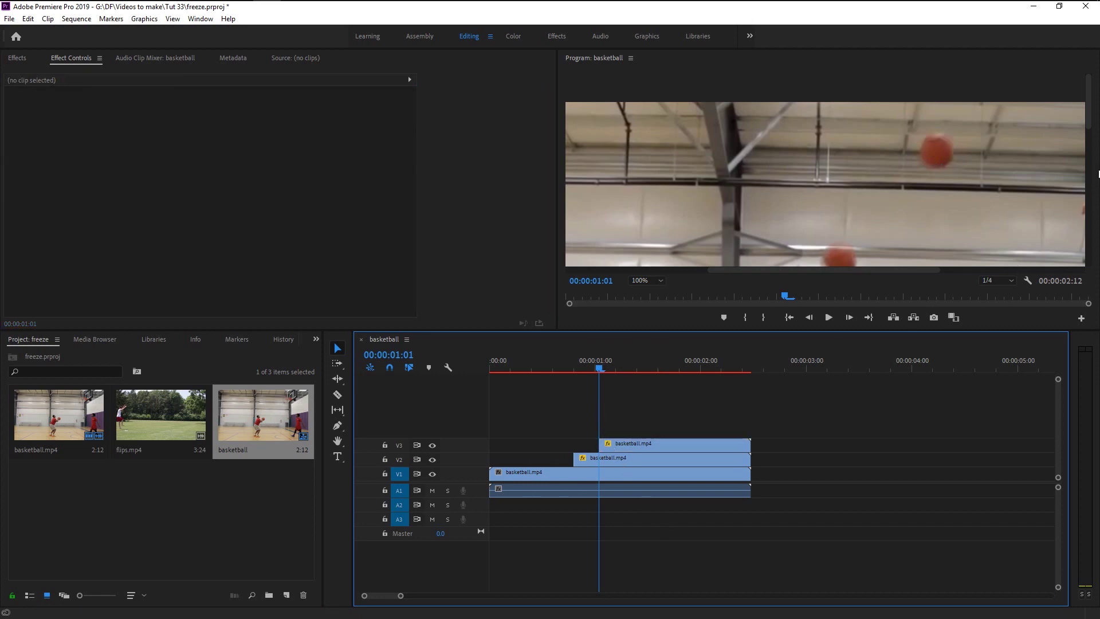
pyautogui.press('Right')
pyautogui.press('Right')
pyautogui.press('Right')
pyautogui.press('Right')
pyautogui.press('Right')
pyautogui.press('Right')
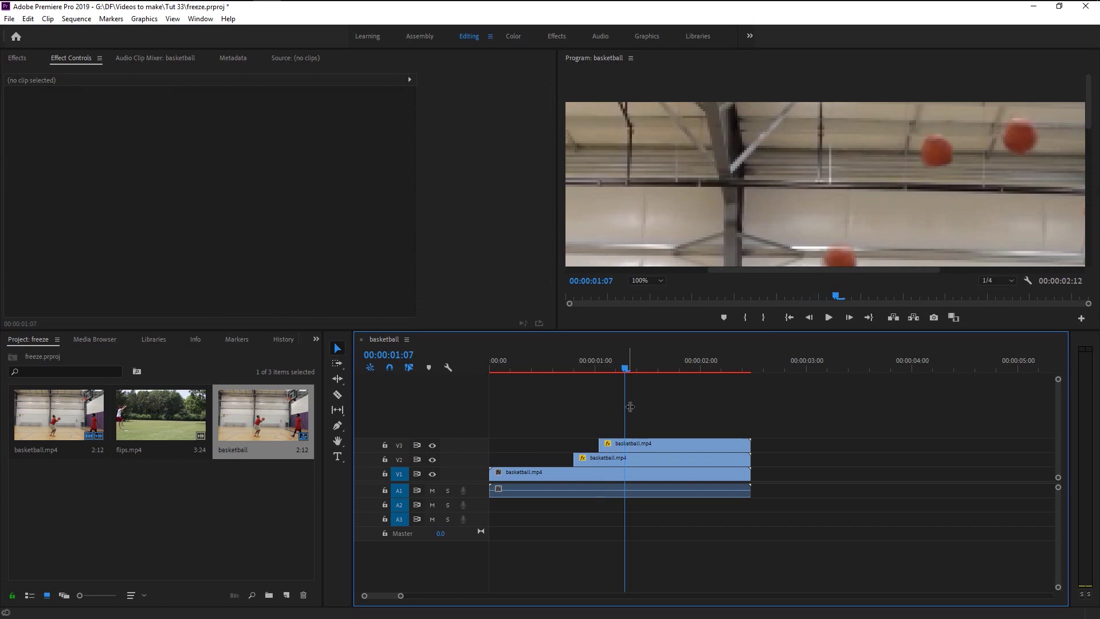
pyautogui.press('Right')
pyautogui.press('Right')
pyautogui.press('Right')
pyautogui.moveTo(642, 473); pyautogui.dragTo(643, 430)
pyautogui.rightClick(642, 430)
pyautogui.click(726, 434)
pyautogui.click(562, 431)
pyautogui.press('Delete')
pyautogui.click(666, 431)
# Draw a pen mask around the ball on the V4 copy and tighten its feather and expansion.
pyautogui.click(63, 212)
pyautogui.click(834, 133)
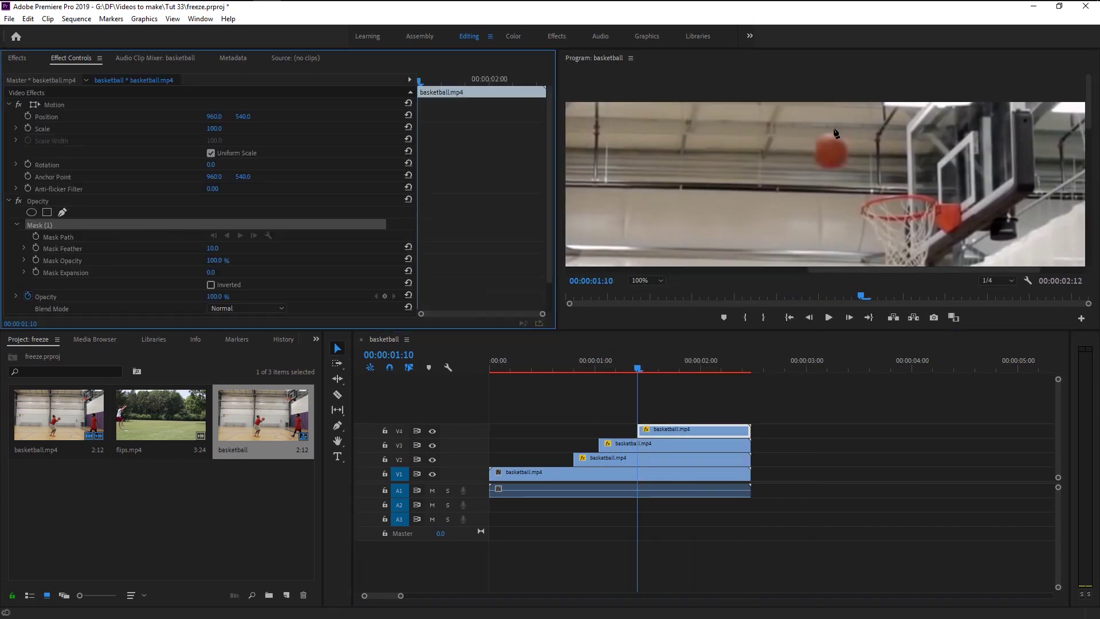
pyautogui.click(848, 142)
pyautogui.click(833, 129)
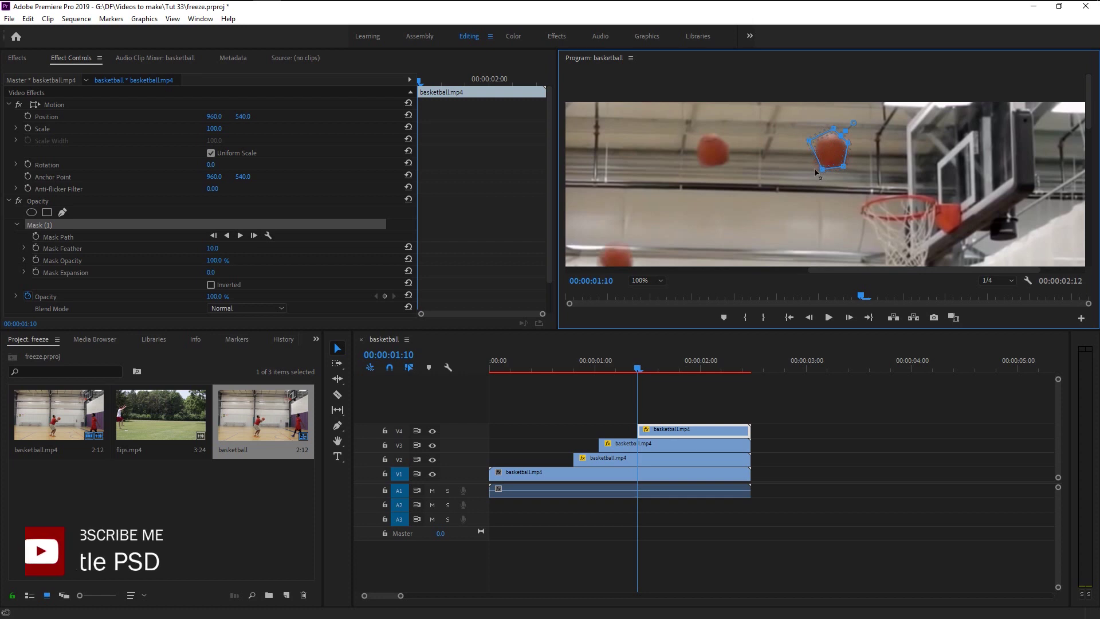
pyautogui.moveTo(212, 248); pyautogui.dragTo(200, 272)
# Fit the whole frame in the Program monitor and play the basketball sequence from the start twice.
pyautogui.click(730, 562)
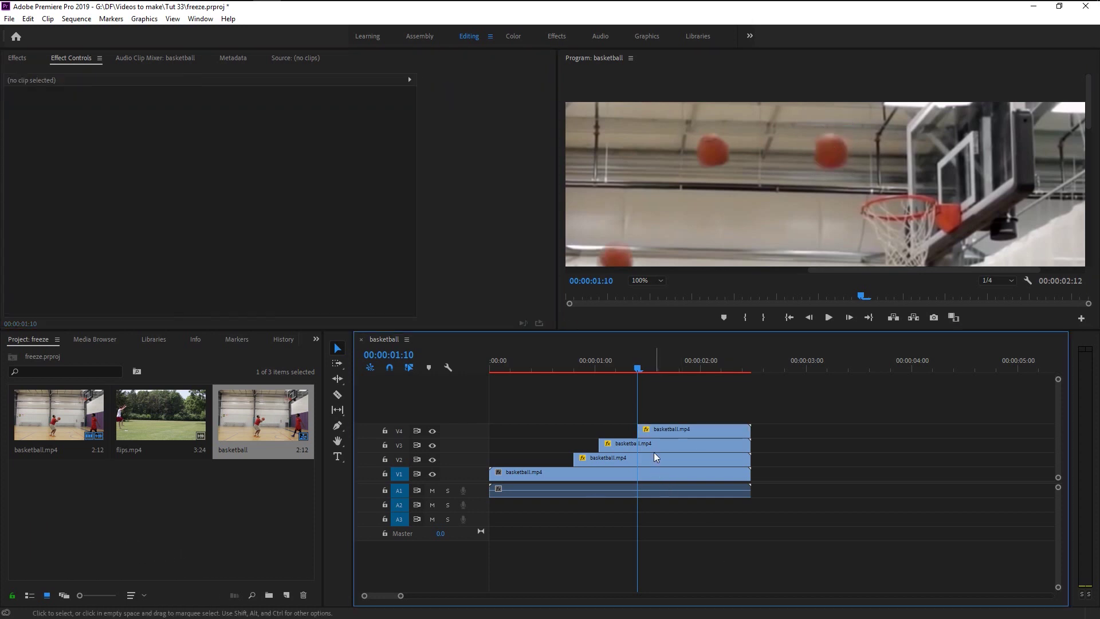
pyautogui.click(557, 370)
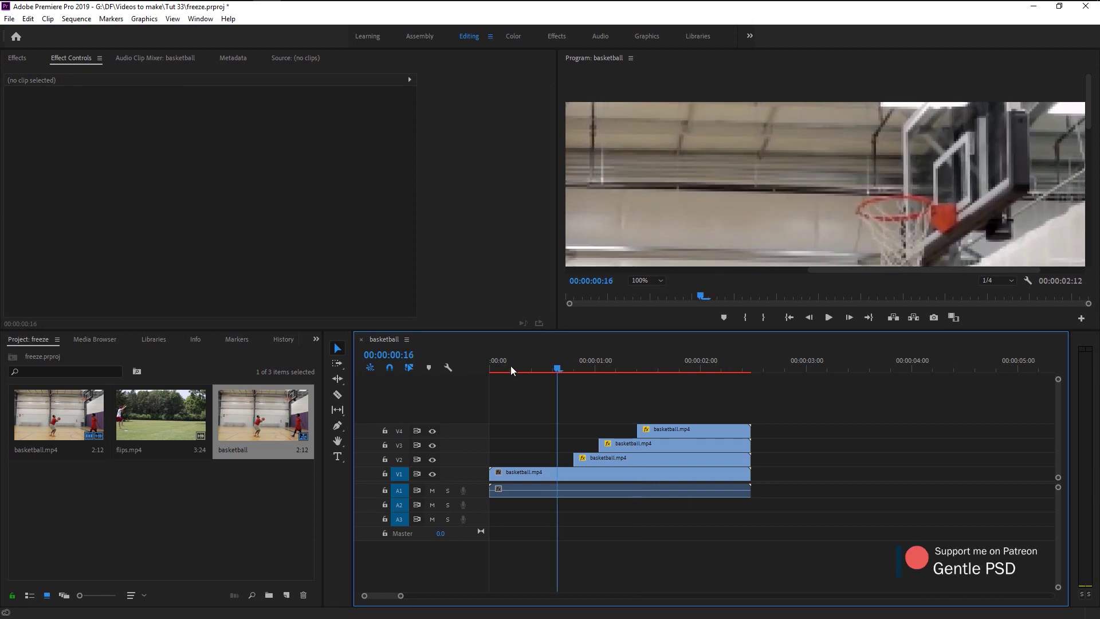
pyautogui.press('Home')
pyautogui.click(651, 281)
pyautogui.click(666, 393)
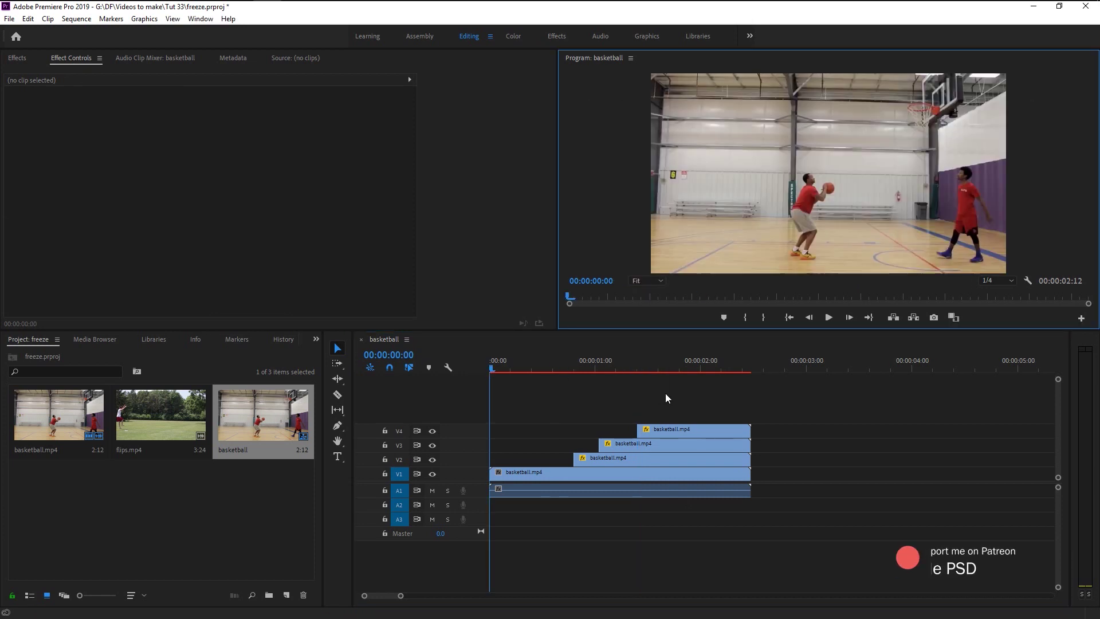
pyautogui.click(690, 551)
pyautogui.press('space')
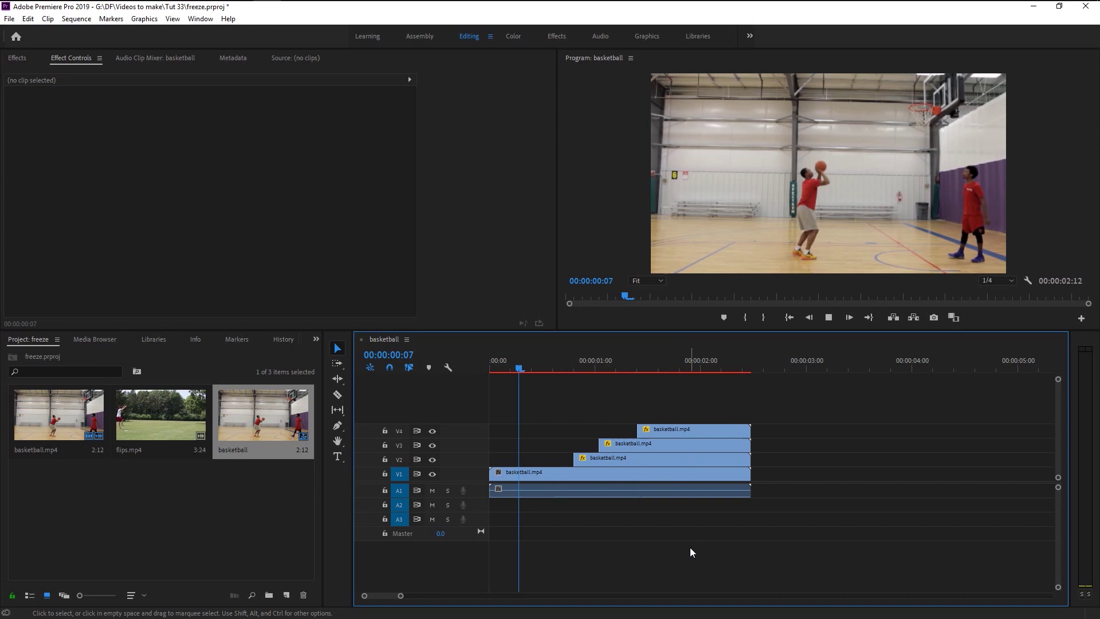
pyautogui.press('space')
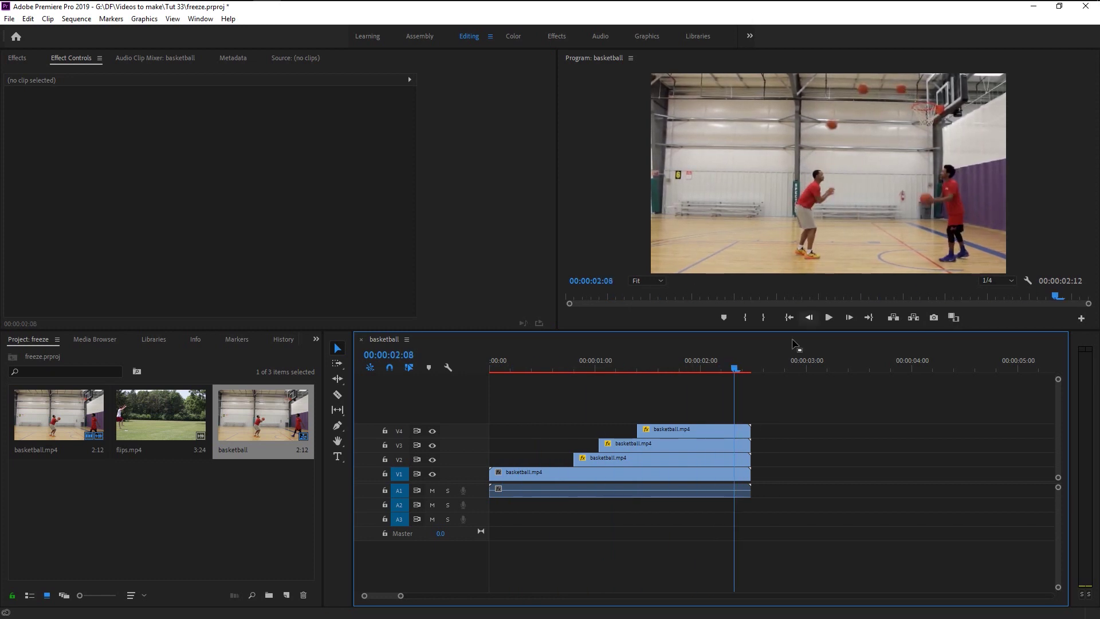
pyautogui.click(700, 429)
pyautogui.click(569, 537)
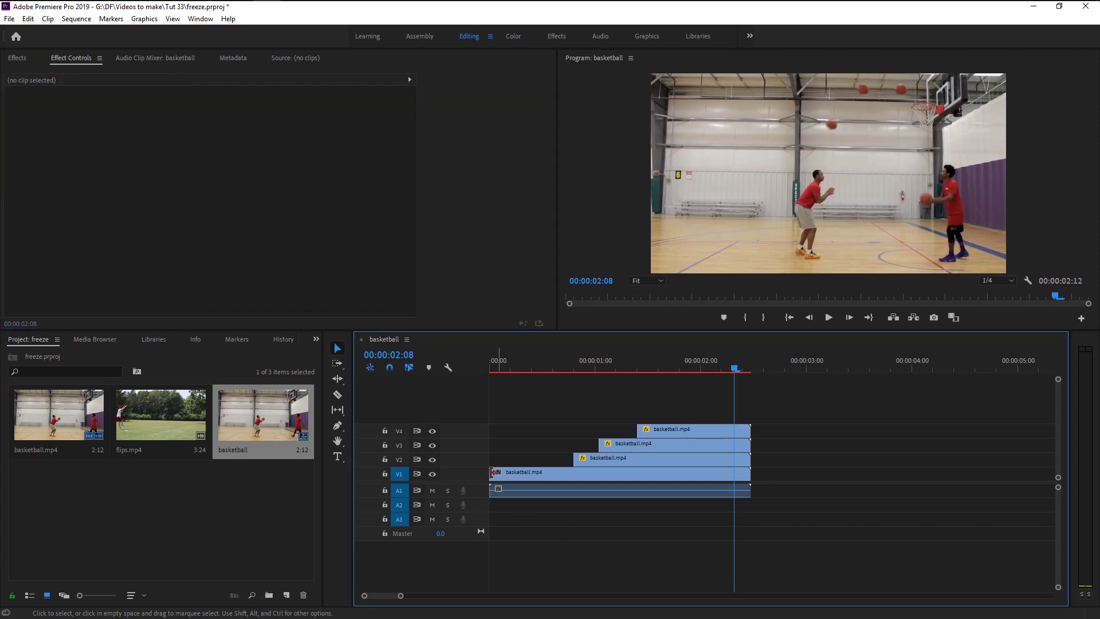
pyautogui.press('Home')
pyautogui.press('space')
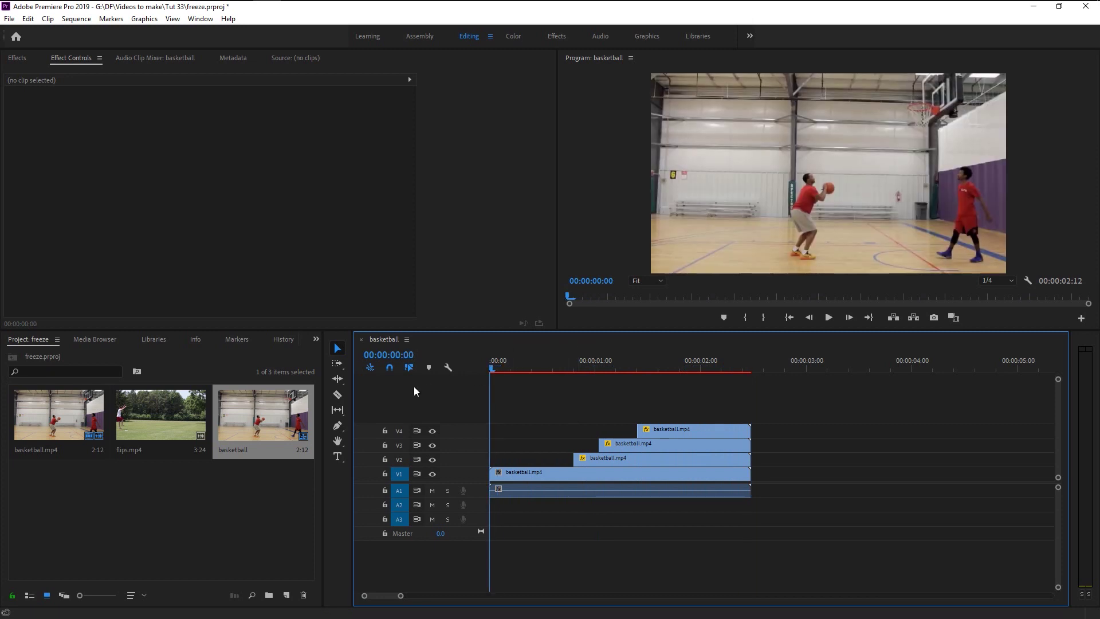
# Add flips.mp4 after the basketball clips at 00:00:03:09, zoom the timeline out, and play it.
pyautogui.click(210, 408)
pyautogui.moveTo(165, 408); pyautogui.dragTo(849, 489)
pyautogui.press('-')
pyautogui.press('-')
pyautogui.press('-')
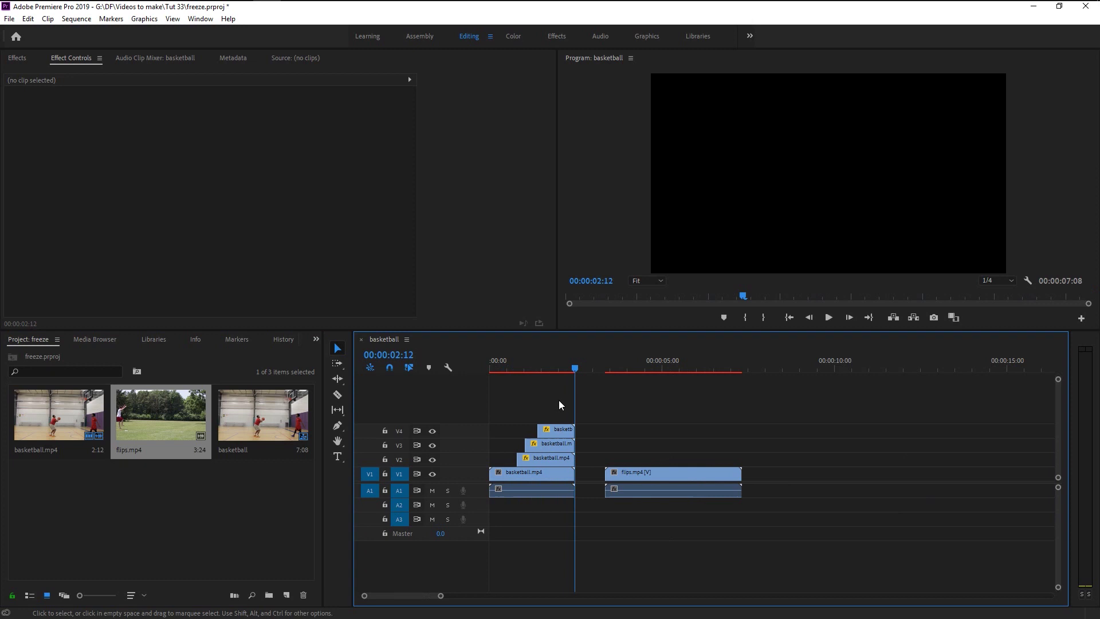
pyautogui.moveTo(575, 410); pyautogui.dragTo(607, 422)
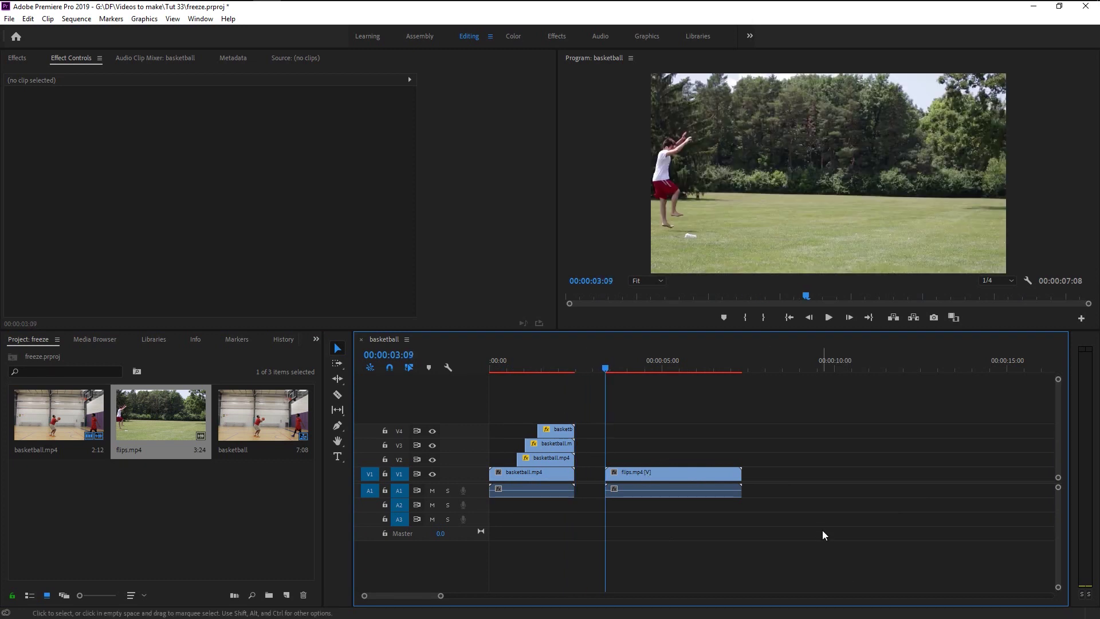
pyautogui.press('space')
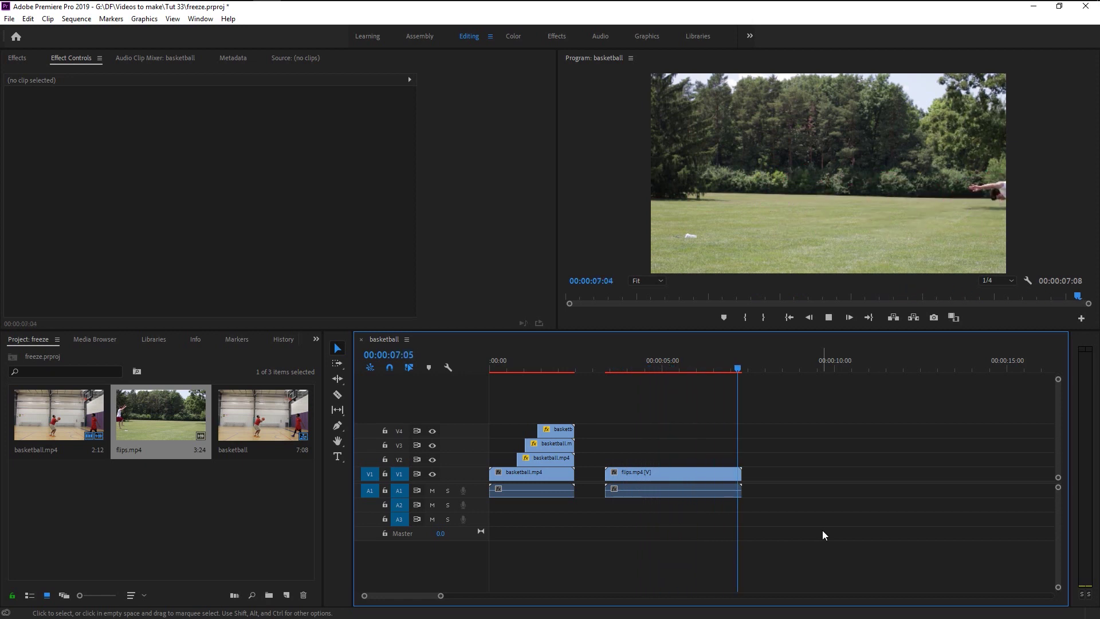
pyautogui.click(605, 370)
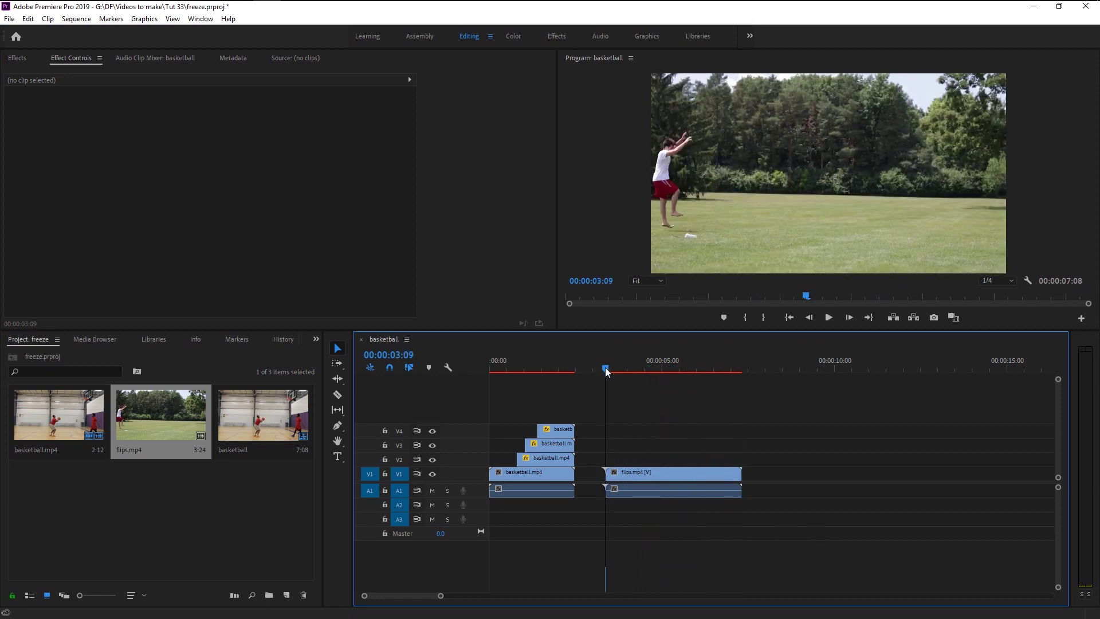
pyautogui.press('space')
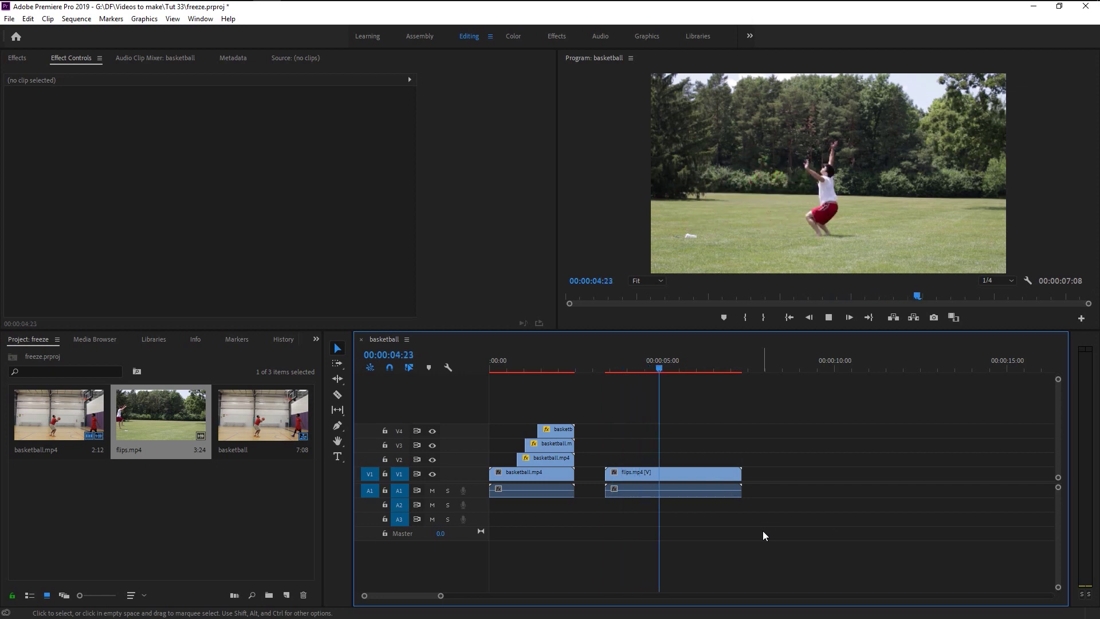
pyautogui.moveTo(612, 368); pyautogui.dragTo(637, 419)
# Copy the flips video to V2 without audio, freeze it from 00:00:04:07, and delete the front part.
pyautogui.click(648, 476)
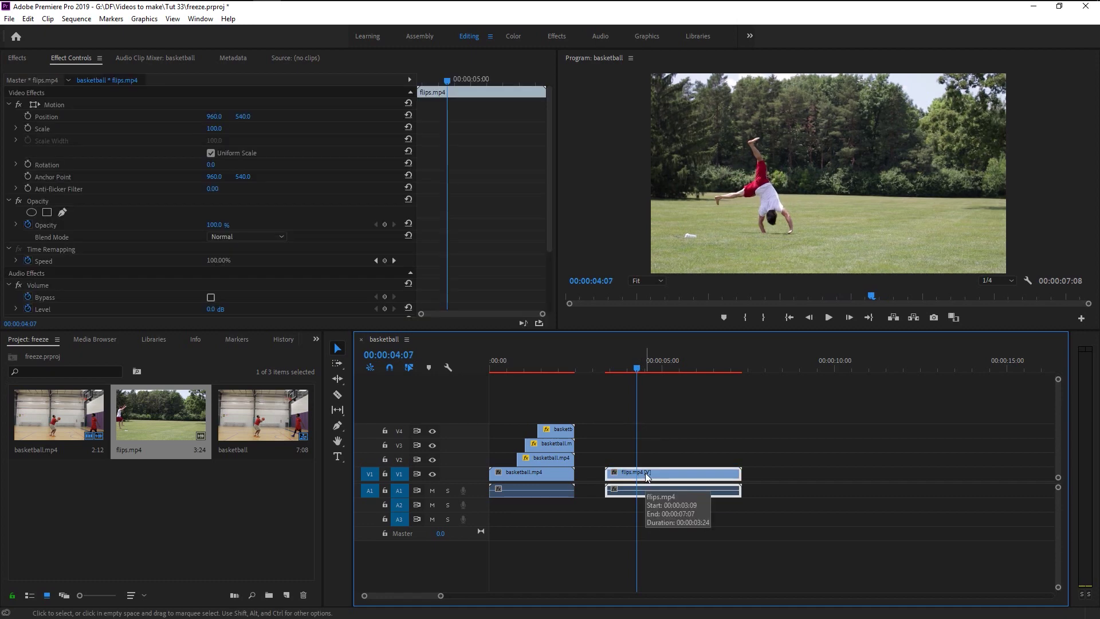
pyautogui.moveTo(648, 476); pyautogui.dragTo(646, 460)
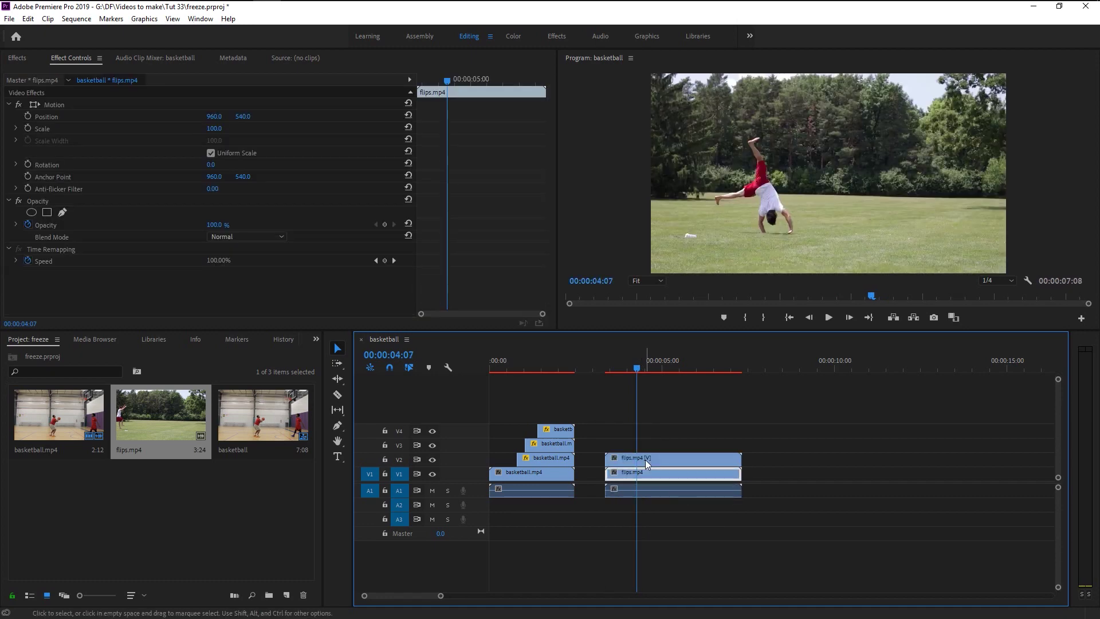
pyautogui.rightClick(645, 462)
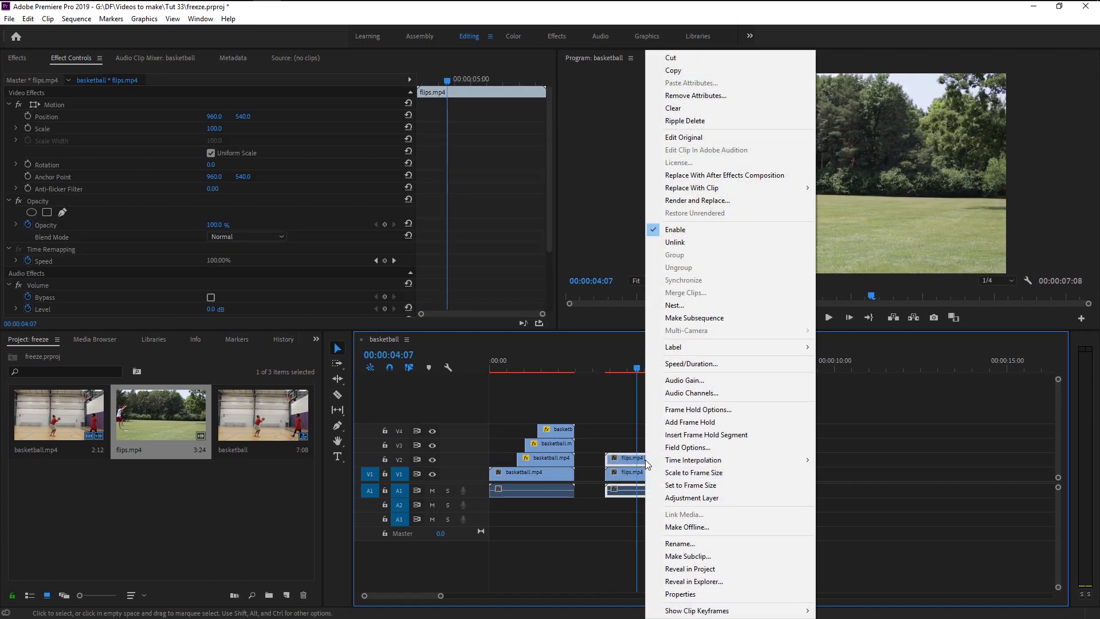
pyautogui.click(685, 246)
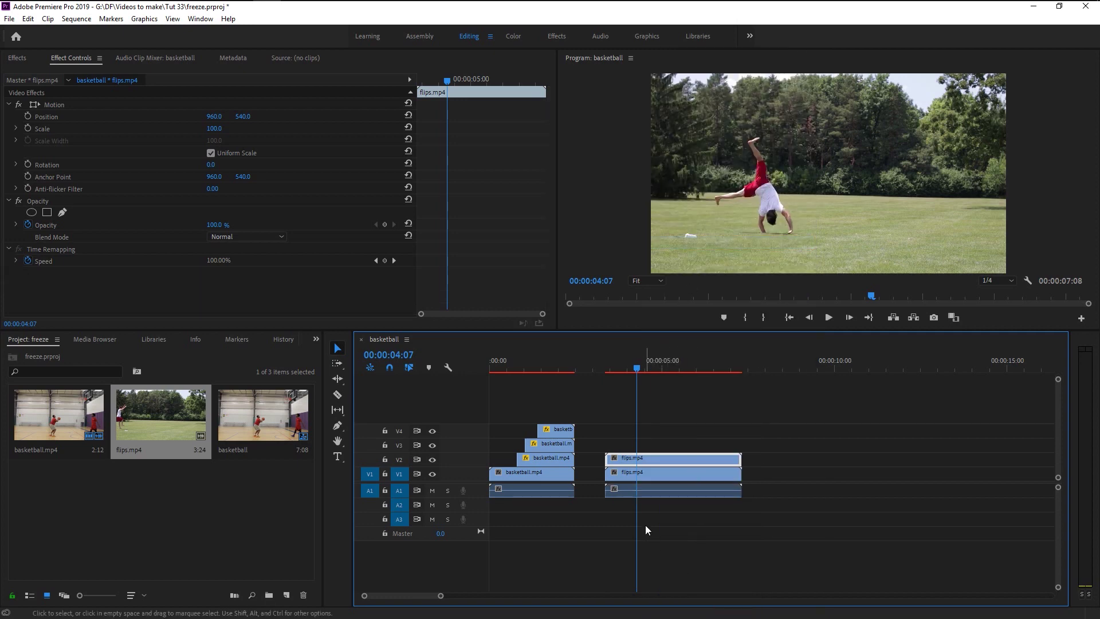
pyautogui.rightClick(640, 458)
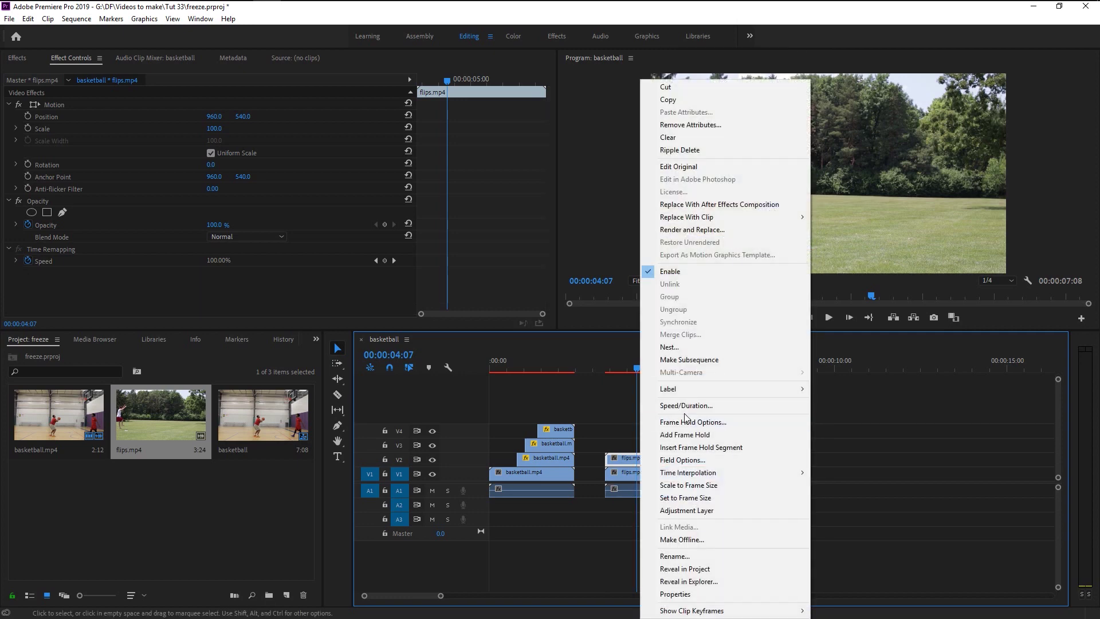
pyautogui.click(700, 435)
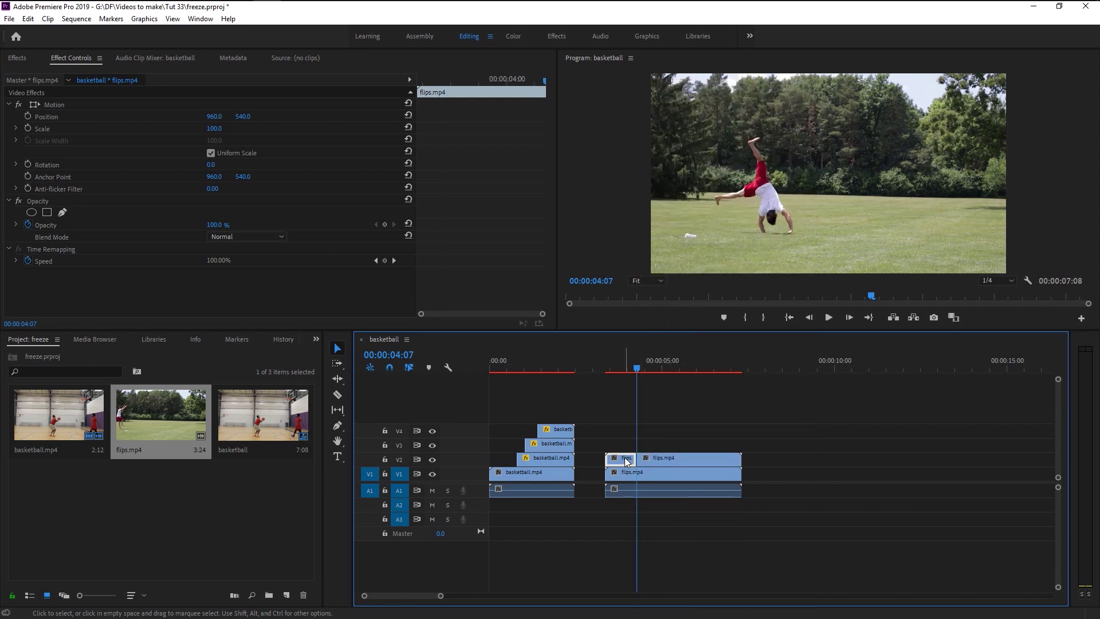
pyautogui.press('Delete')
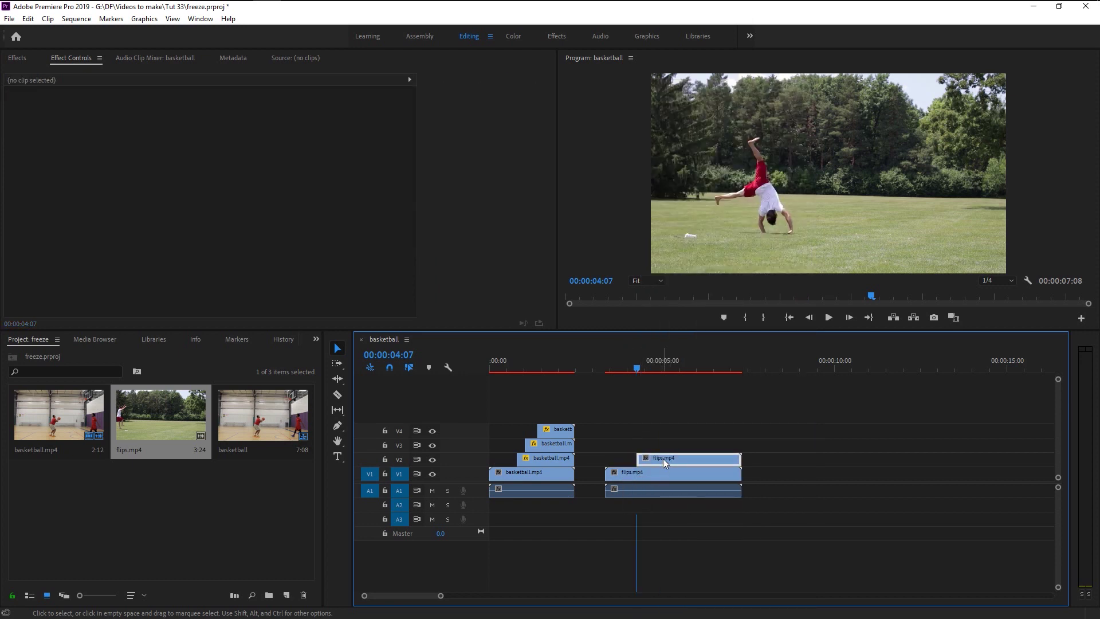
pyautogui.click(662, 459)
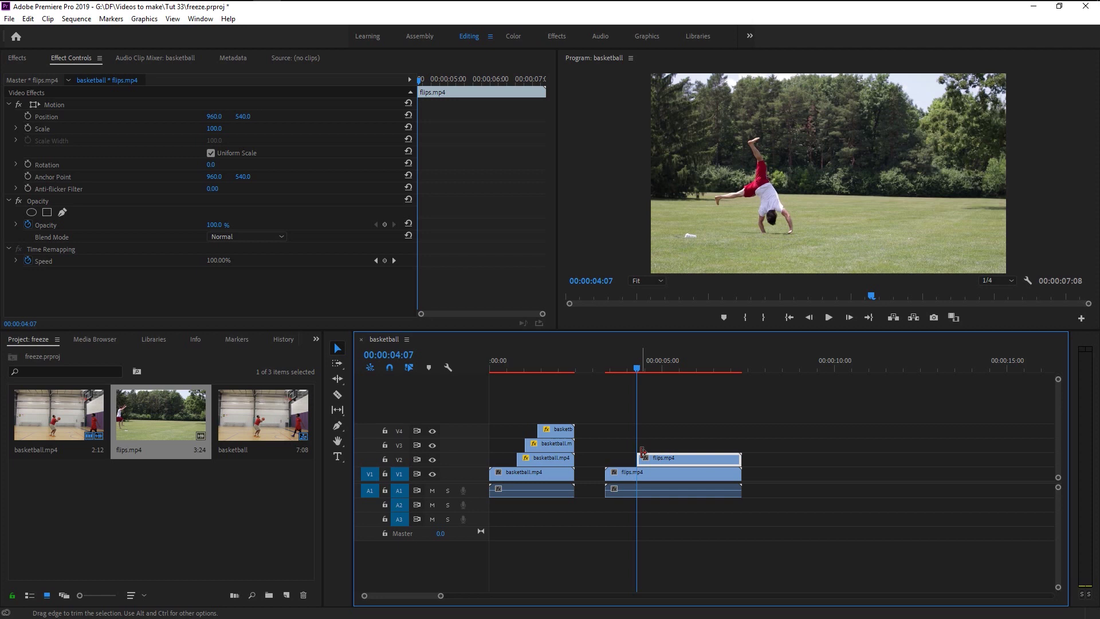
# At 100% zoom, trace a pen mask around the flipper's hands, head and torso.
pyautogui.click(63, 212)
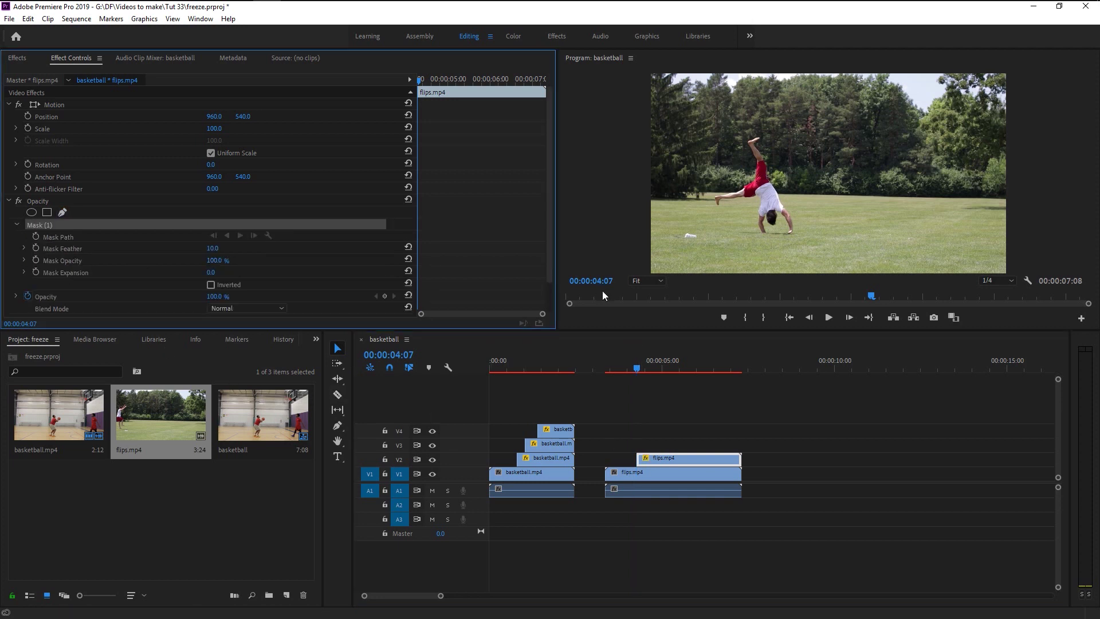
pyautogui.click(645, 283)
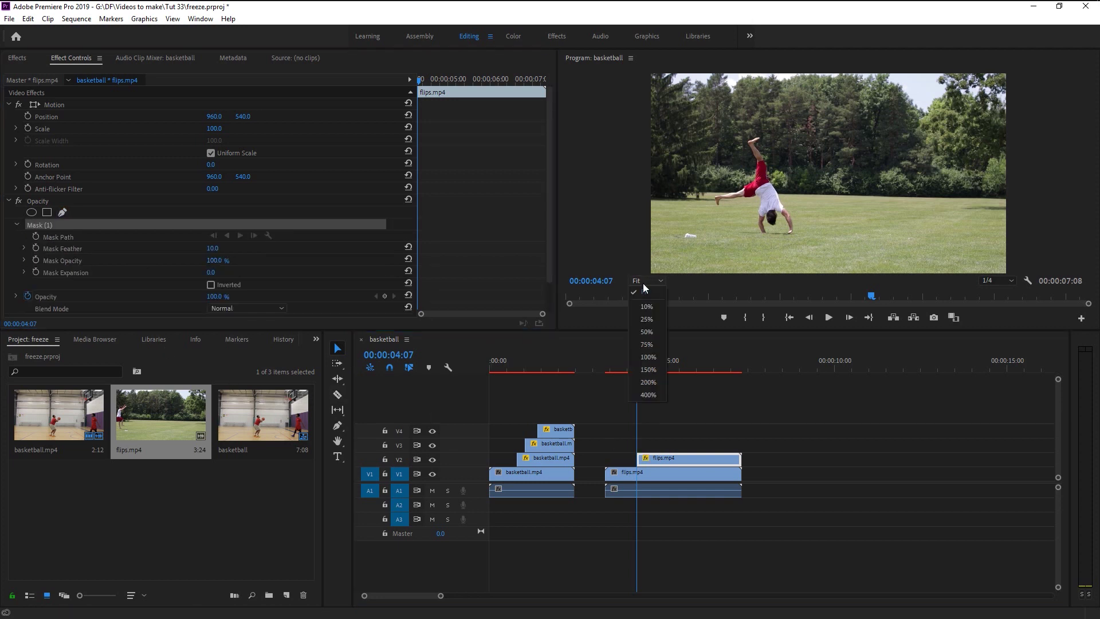
pyautogui.click(647, 356)
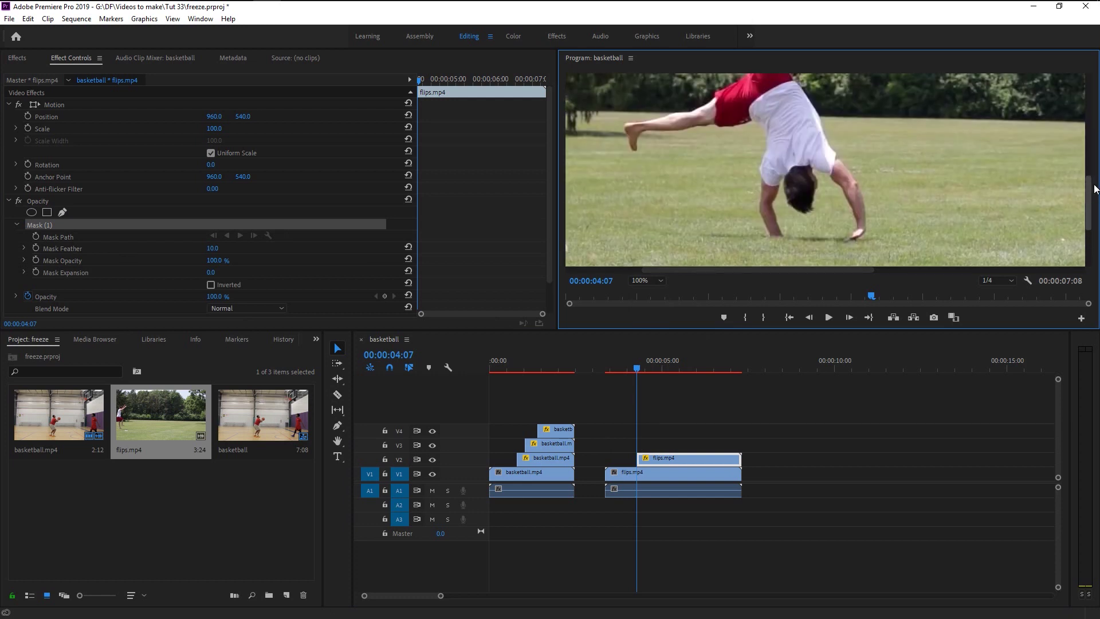
pyautogui.moveTo(1095, 189); pyautogui.dragTo(1095, 185)
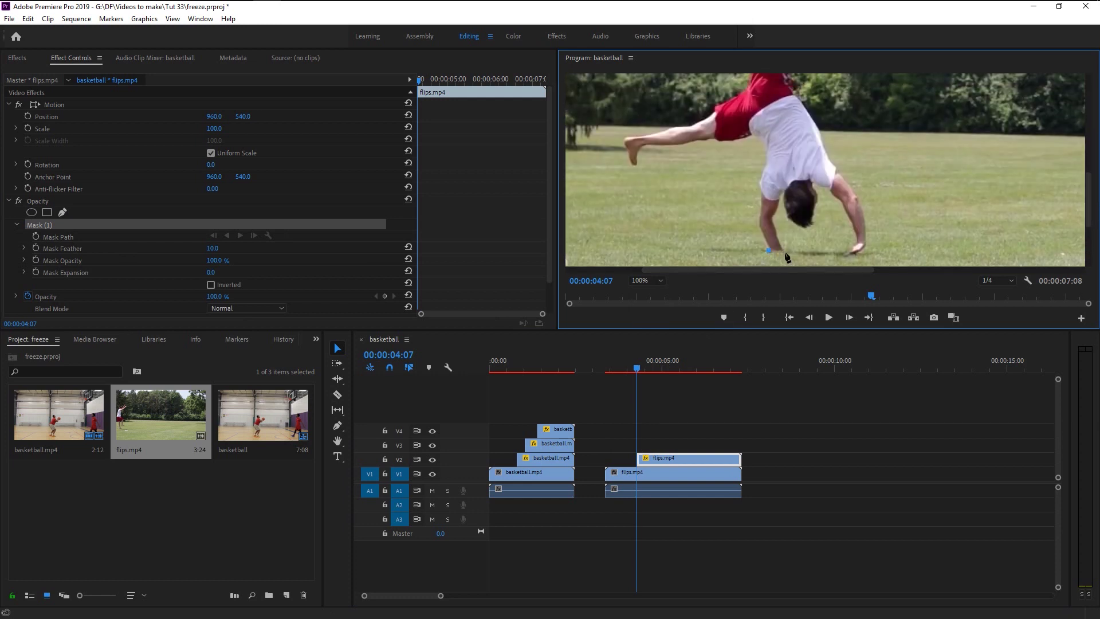
pyautogui.click(787, 251)
pyautogui.click(772, 219)
pyautogui.click(808, 227)
pyautogui.click(817, 204)
pyautogui.click(855, 242)
pyautogui.click(844, 248)
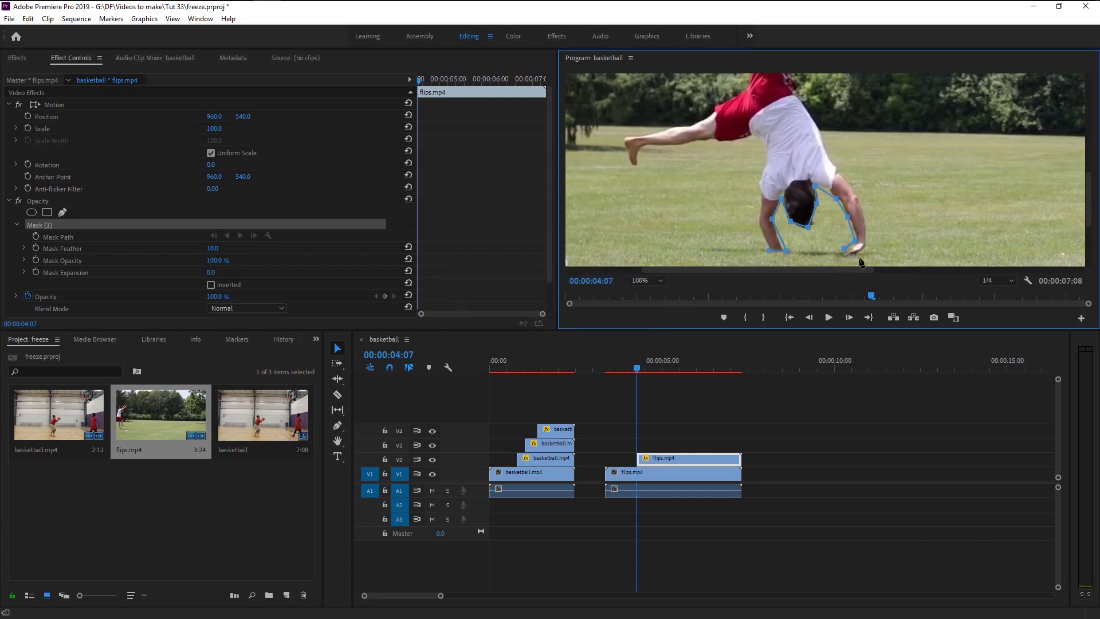
pyautogui.click(847, 255)
pyautogui.click(868, 247)
pyautogui.click(863, 207)
pyautogui.click(855, 189)
# Continue the mask around the raised leg and foot, the other leg and arm, and close it.
pyautogui.scroll(3, 793, 95)
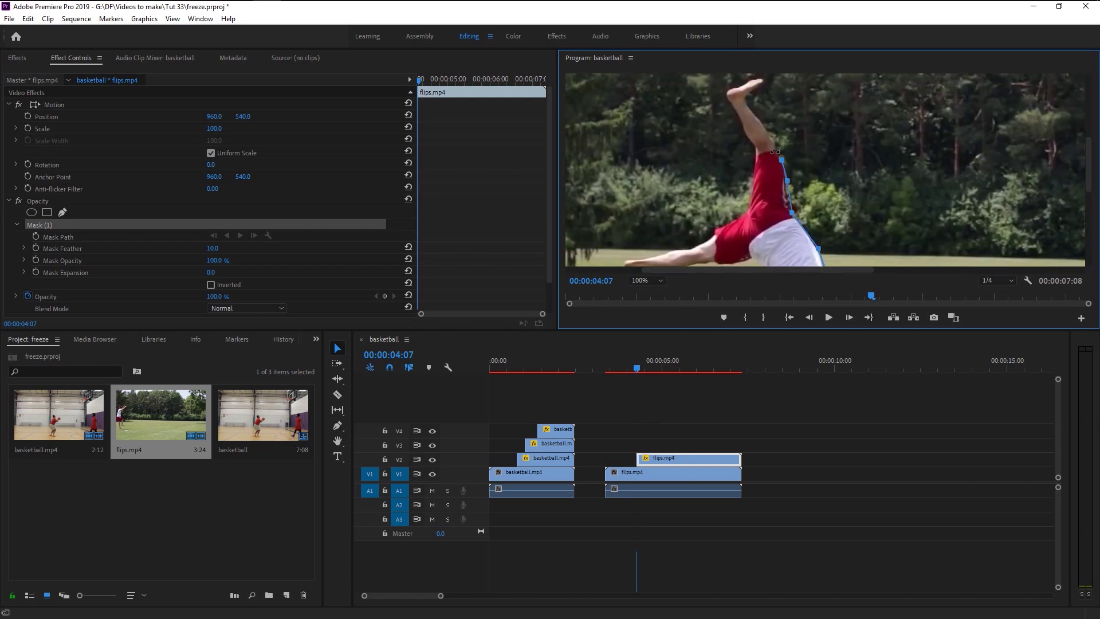
pyautogui.click(775, 146)
pyautogui.click(768, 129)
pyautogui.click(747, 104)
pyautogui.click(733, 86)
pyautogui.click(742, 124)
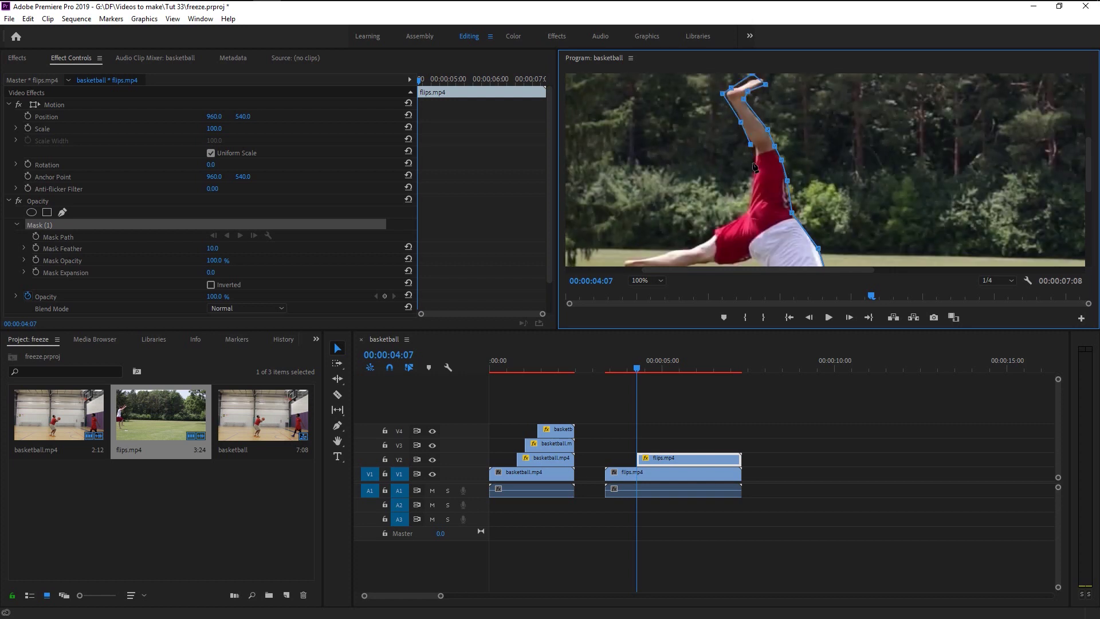
pyautogui.click(753, 171)
pyautogui.click(717, 227)
pyautogui.scroll(-2, 687, 240)
pyautogui.click(638, 181)
pyautogui.click(683, 162)
pyautogui.click(724, 159)
pyautogui.click(742, 157)
pyautogui.click(763, 156)
pyautogui.click(759, 201)
pyautogui.scroll(-3, 762, 200)
pyautogui.click(768, 118)
pyautogui.click(776, 123)
pyautogui.click(786, 118)
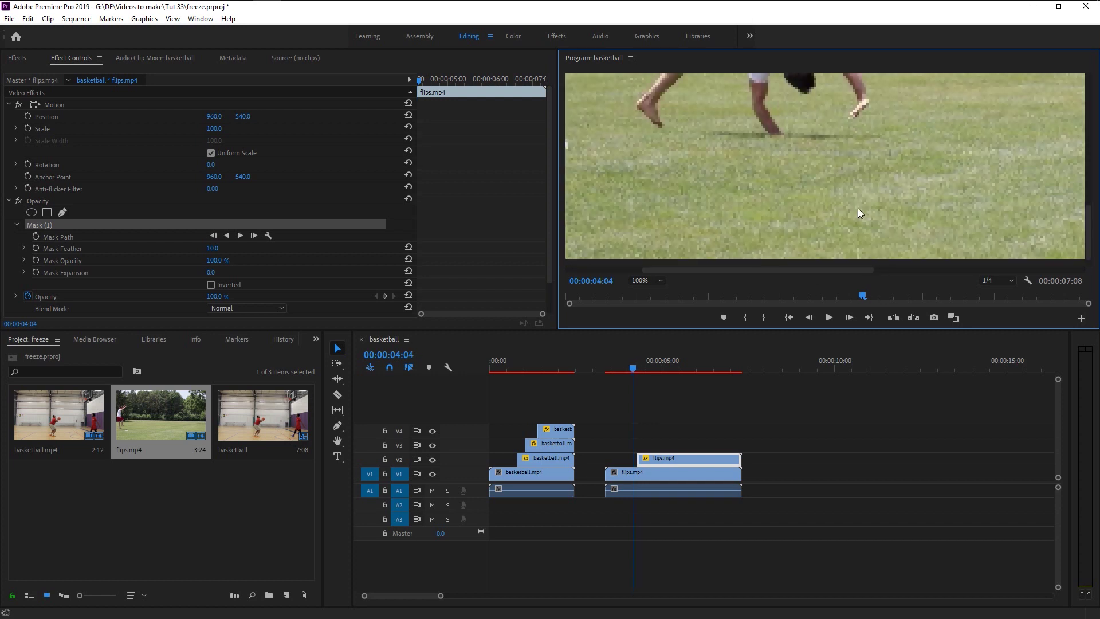
# Adjust the mask to feather 7.0 and expansion -1.0.
pyautogui.scroll(3, 858, 208)
pyautogui.moveTo(225, 249); pyautogui.dragTo(223, 250)
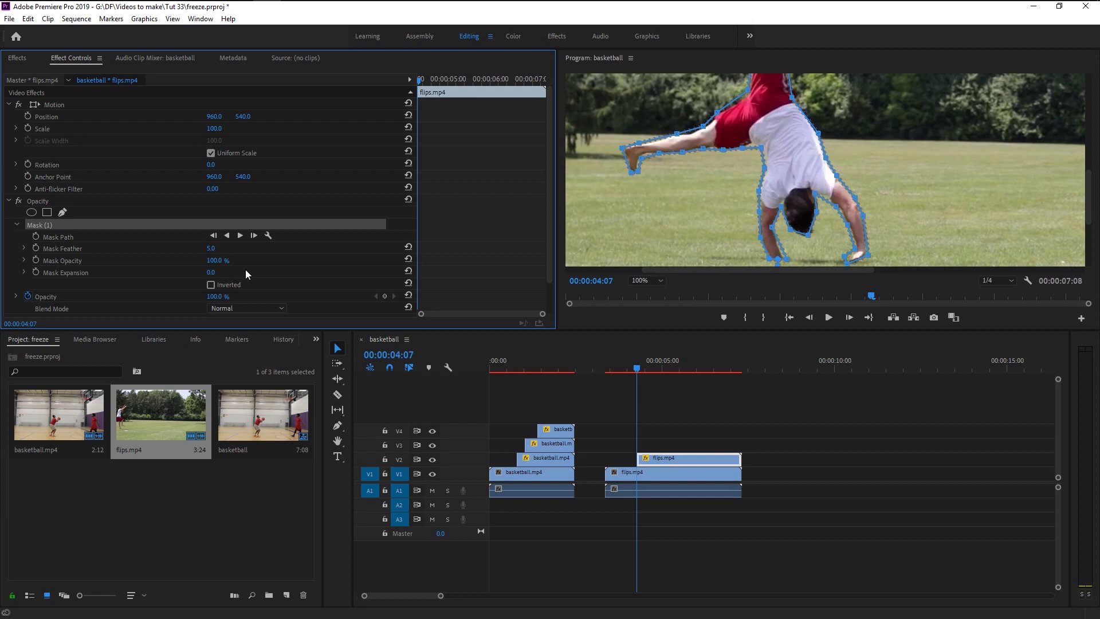
pyautogui.scroll(-1, 215, 253)
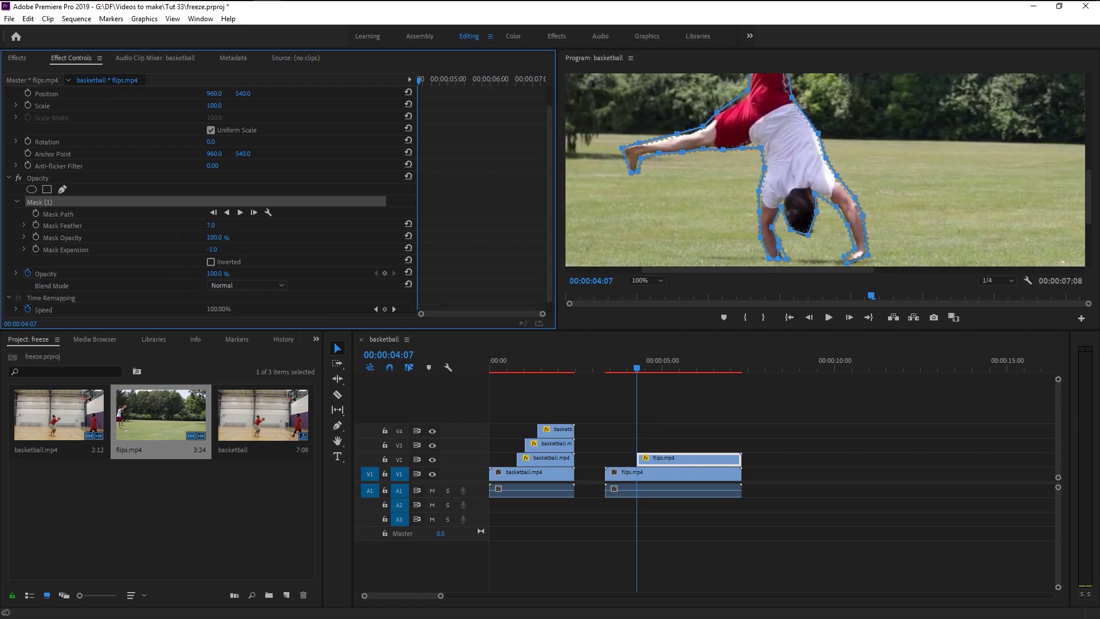
pyautogui.scroll(-1, 155, 269)
pyautogui.click(619, 401)
pyautogui.click(606, 370)
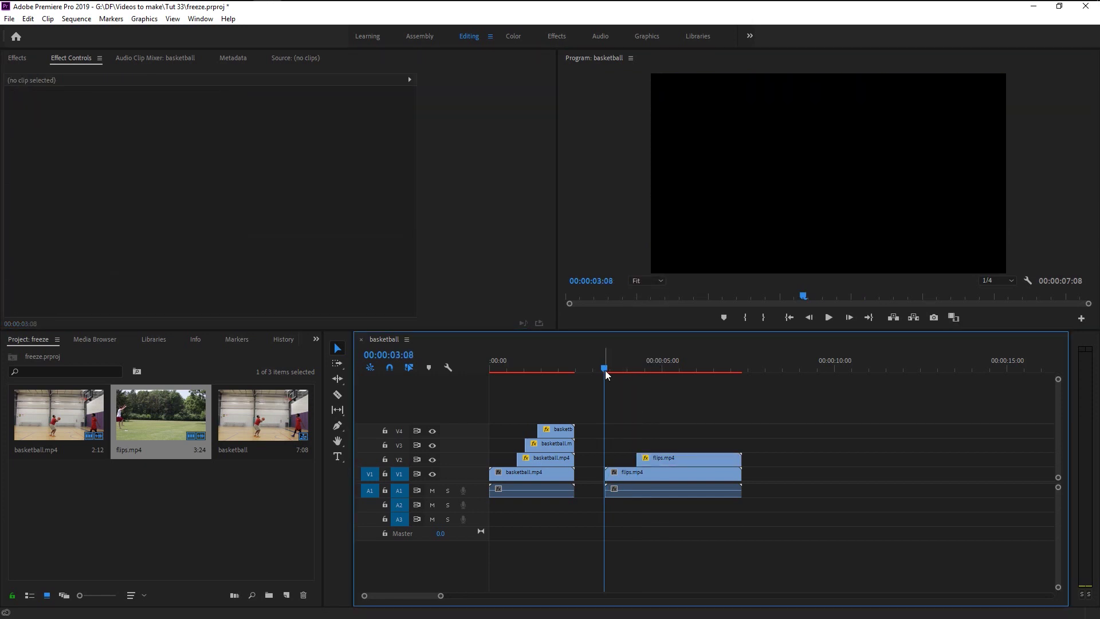
pyautogui.press('space')
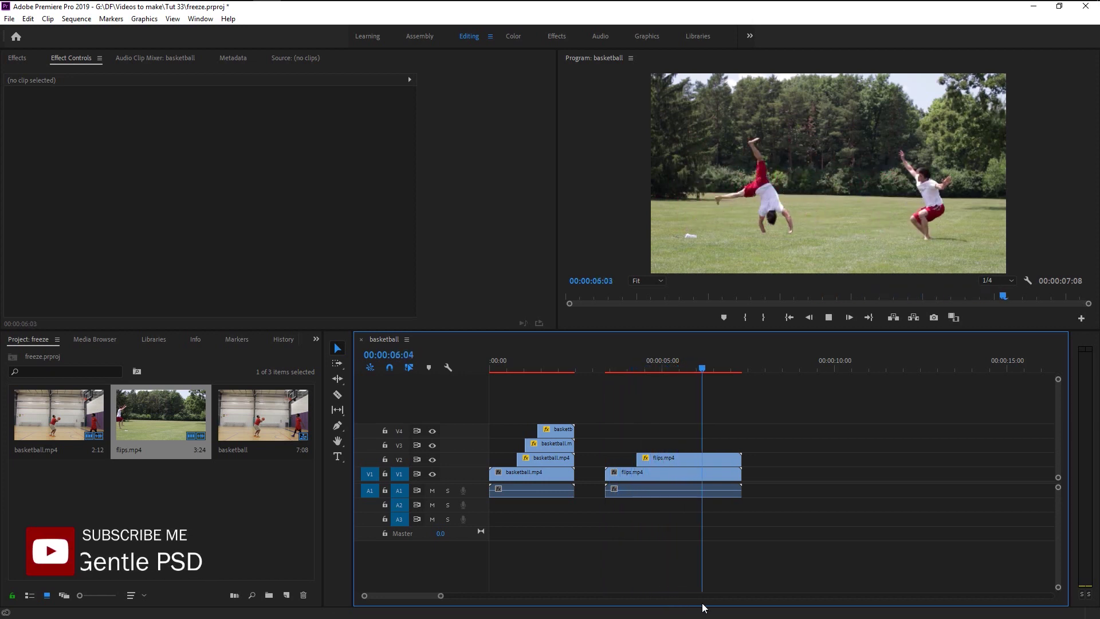
pyautogui.press('space')
pyautogui.click(607, 365)
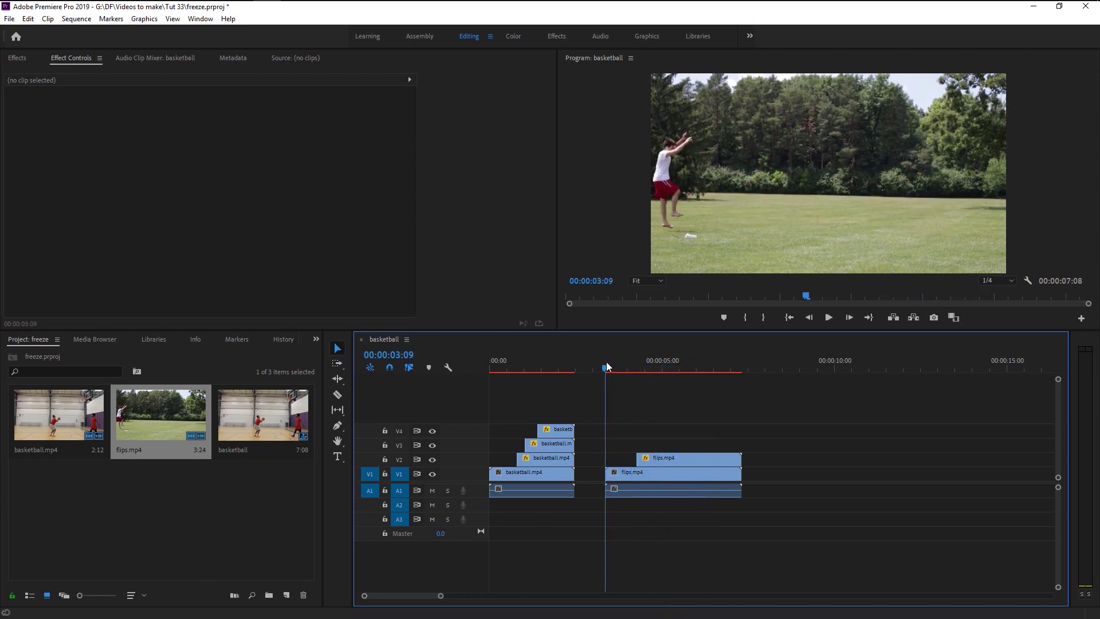
pyautogui.press('space')
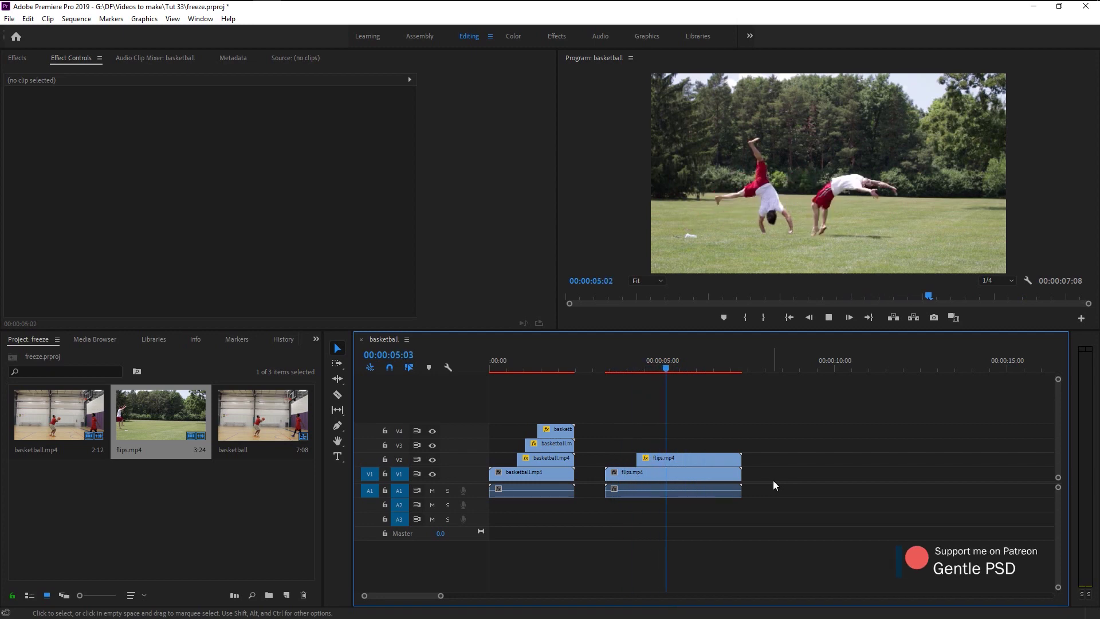
# Stop at 00:00:05:10 and add a frame-hold copy of flips.mp4 on V3.
pyautogui.press('space')
pyautogui.click(688, 471)
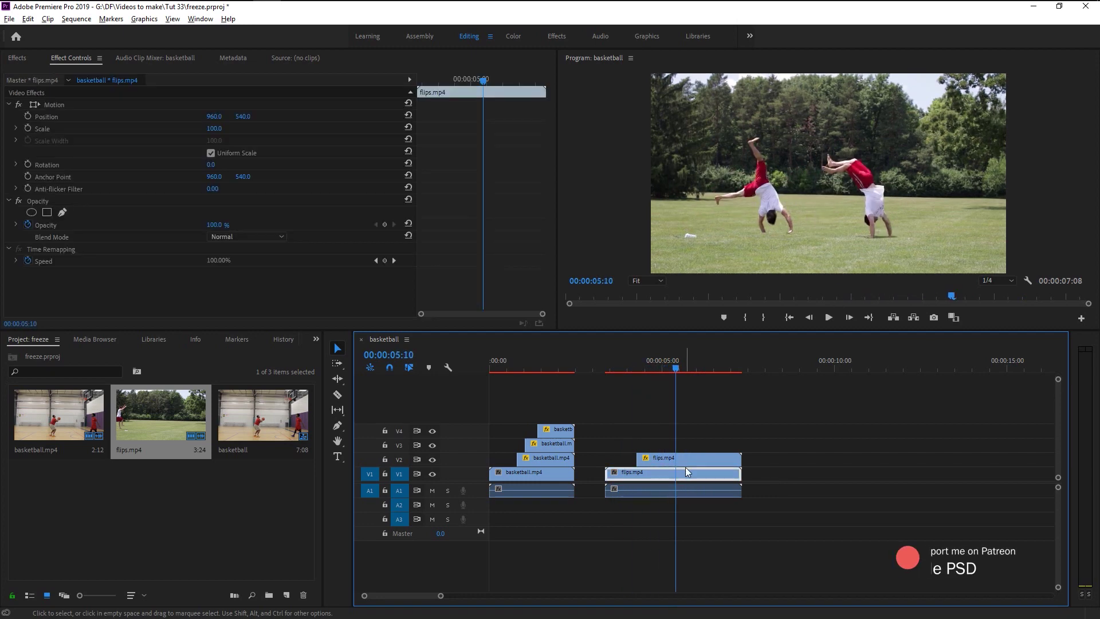
pyautogui.rightClick(687, 471)
pyautogui.click(762, 432)
# At 100% zoom, pen-mask the flipper on the V3 copy and set feather to 6.
pyautogui.click(648, 280)
pyautogui.click(641, 351)
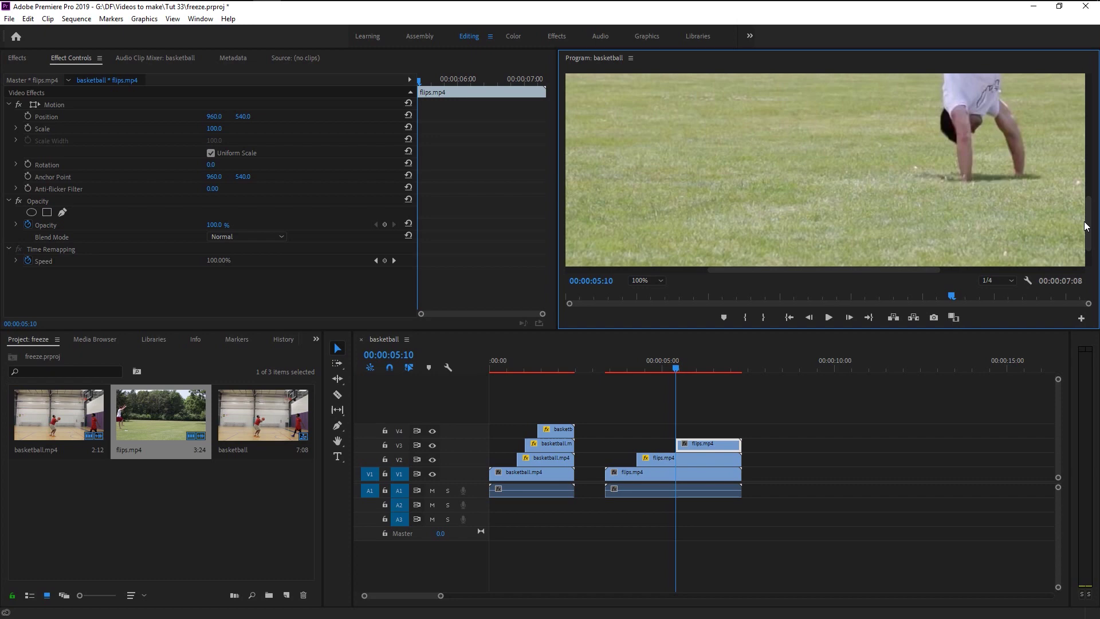
pyautogui.moveTo(1087, 225); pyautogui.dragTo(1087, 199)
pyautogui.moveTo(793, 270); pyautogui.dragTo(850, 269)
pyautogui.click(63, 212)
pyautogui.click(826, 257)
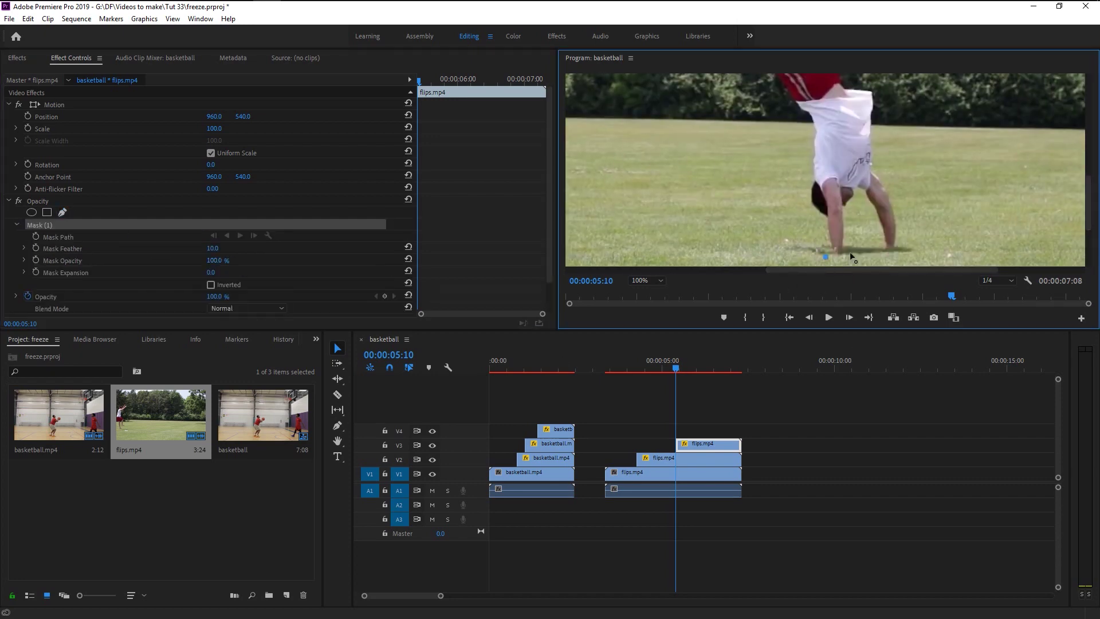
pyautogui.scroll(5, 882, 208)
pyautogui.click(698, 181)
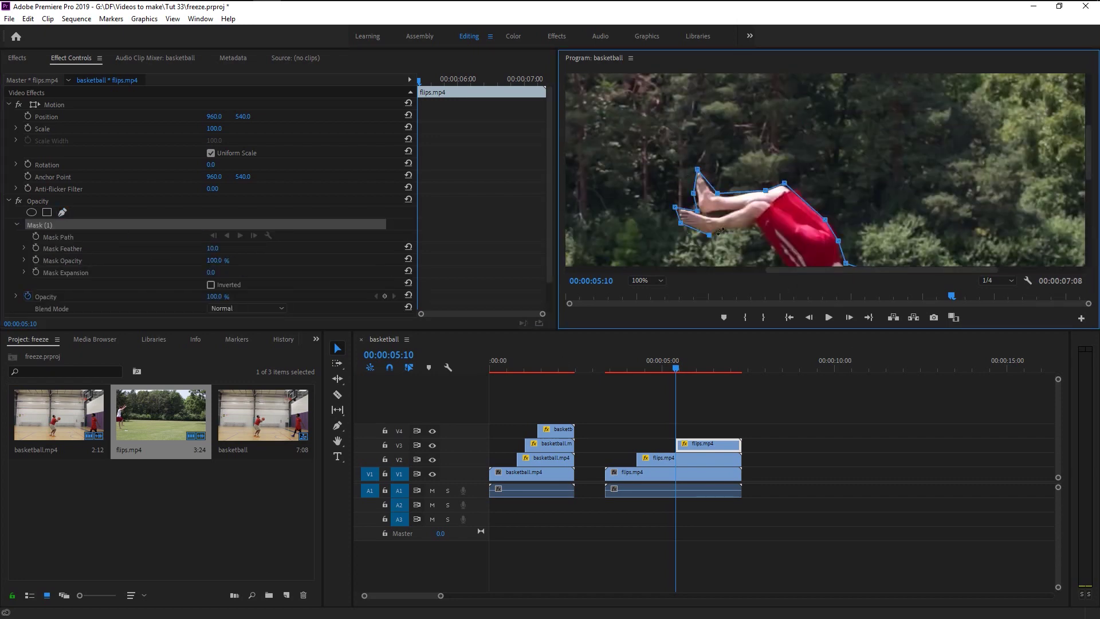
pyautogui.scroll(-5, 721, 231)
pyautogui.click(212, 248)
pyautogui.write('6')
pyautogui.press('Return')
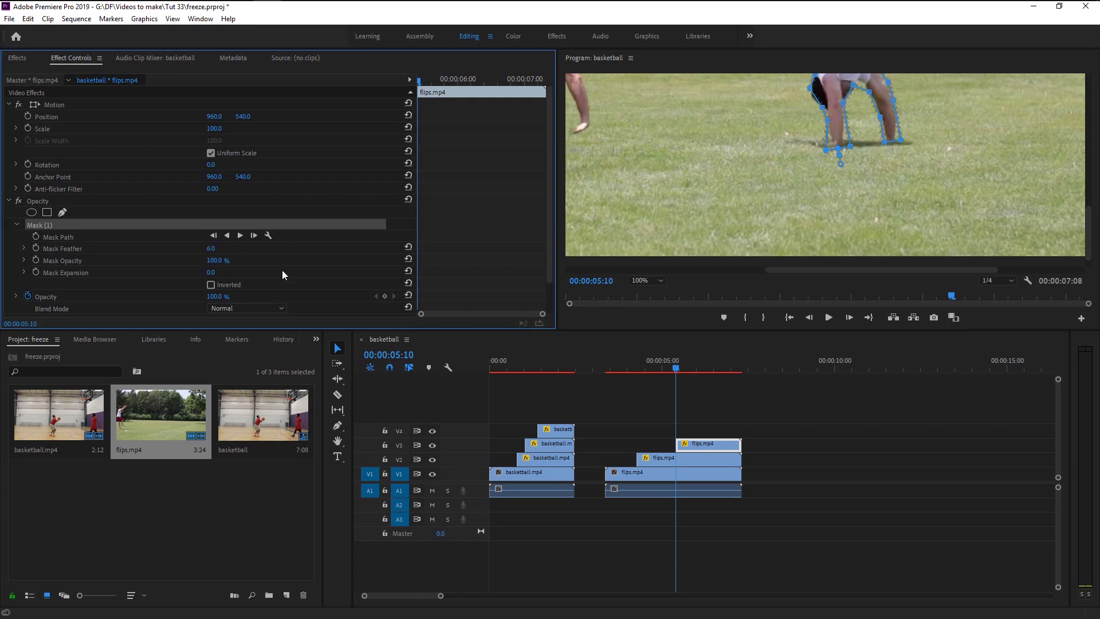
# Duplicate flips.mp4 onto V4, freeze it at 00:00:06:15, and delete the unfrozen lead.
pyautogui.press('space')
pyautogui.moveTo(1089, 248); pyautogui.dragTo(1089, 218)
pyautogui.moveTo(706, 474); pyautogui.dragTo(706, 430)
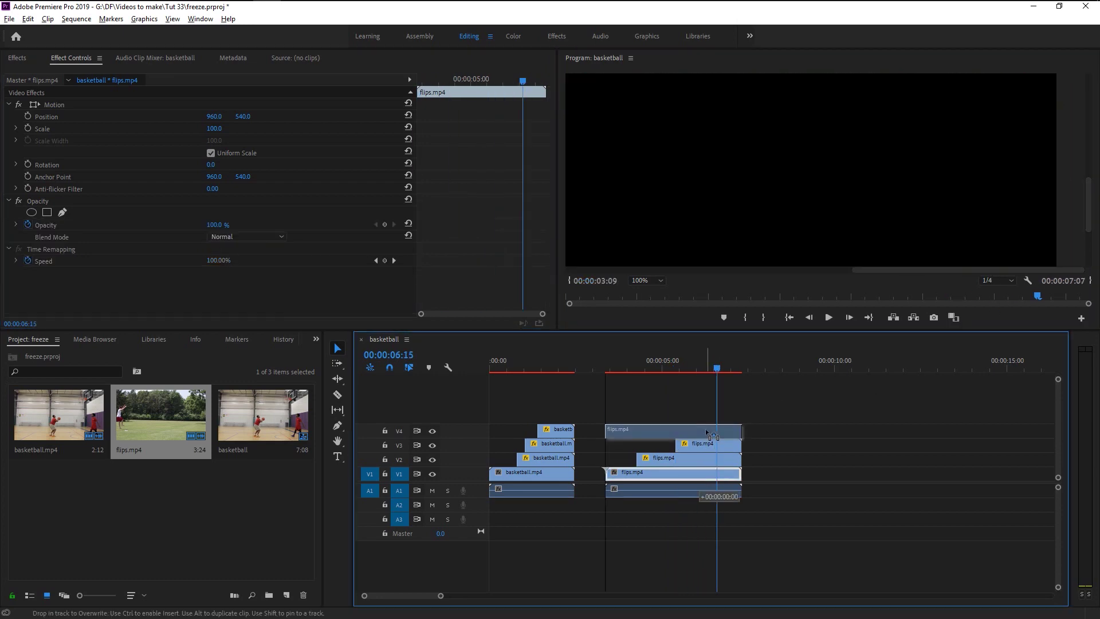
pyautogui.rightClick(706, 431)
pyautogui.click(751, 435)
pyautogui.press('Delete')
# Pen-mask the flipper on the V4 copy, fit the view, and return to 00:00:03:09.
pyautogui.click(729, 430)
pyautogui.click(61, 212)
pyautogui.click(974, 189)
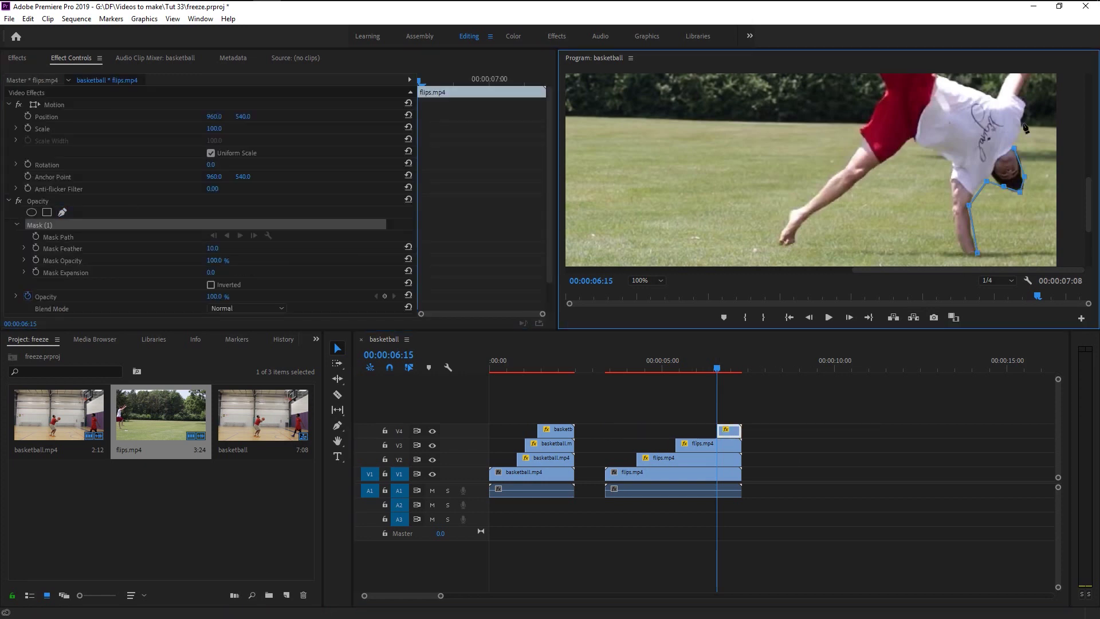
pyautogui.click(1042, 143)
pyautogui.scroll(-4, 877, 176)
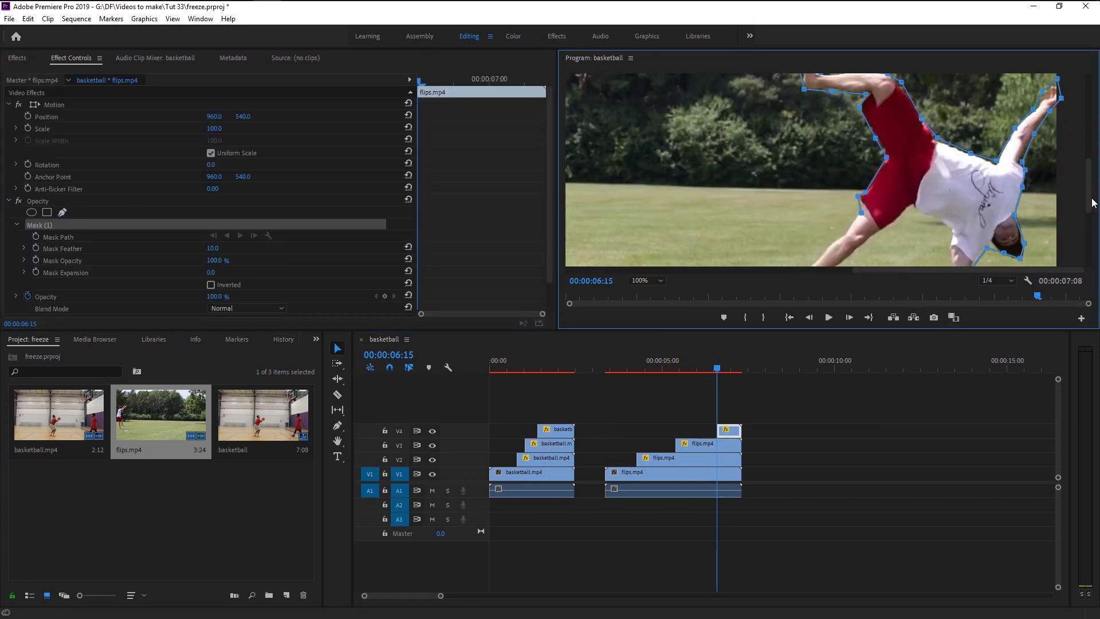
pyautogui.click(813, 230)
pyautogui.click(894, 171)
pyautogui.click(647, 280)
pyautogui.click(641, 224)
pyautogui.click(833, 525)
pyautogui.click(606, 365)
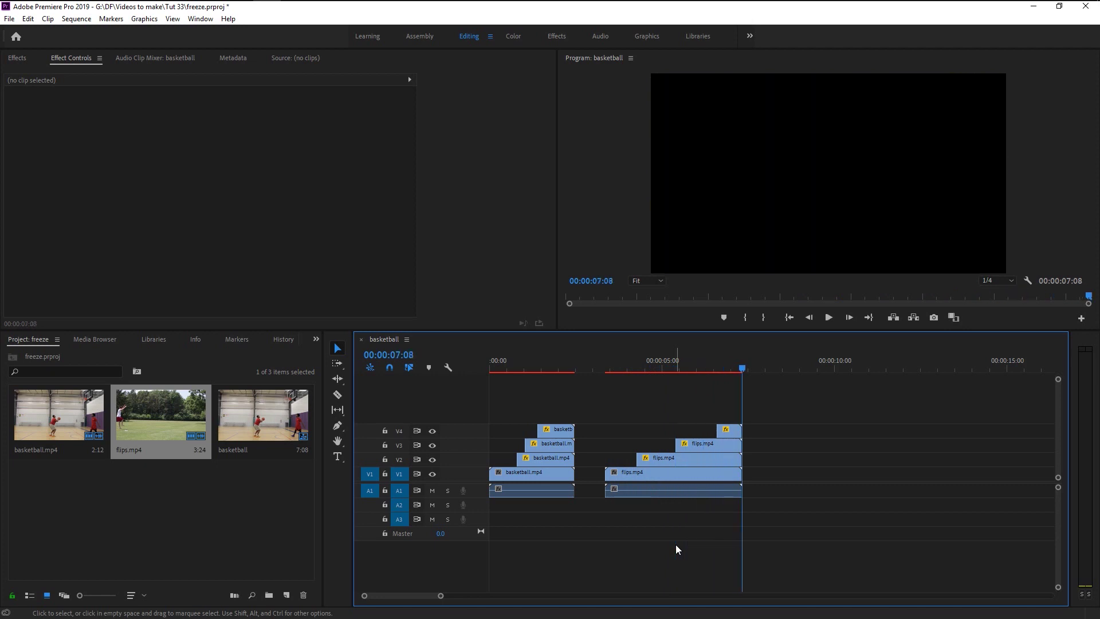
pyautogui.press('space')
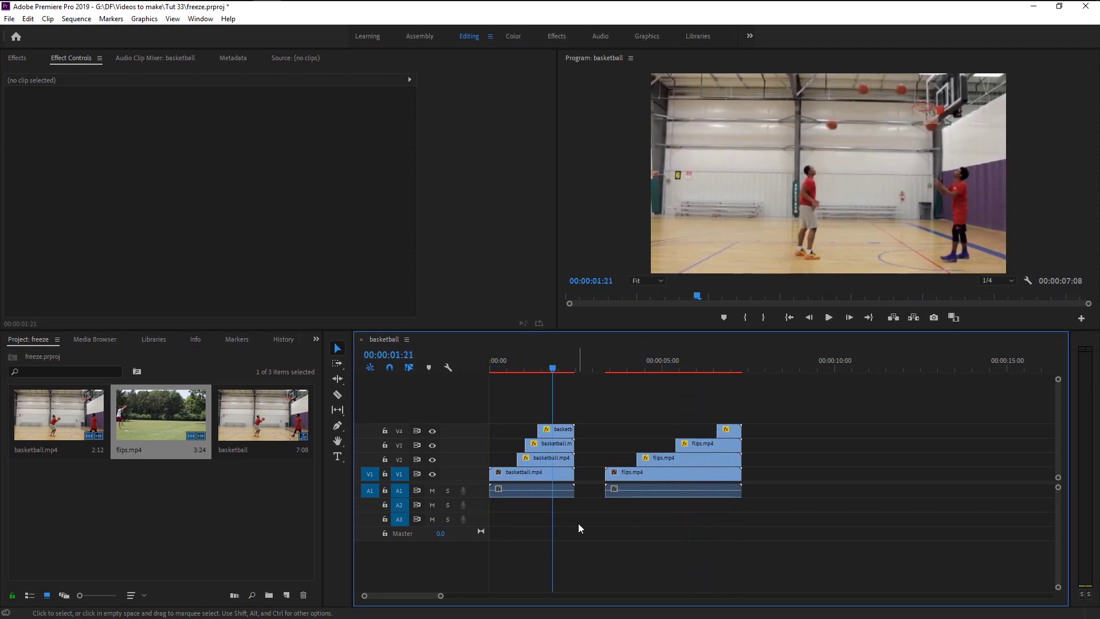
pyautogui.press('space')
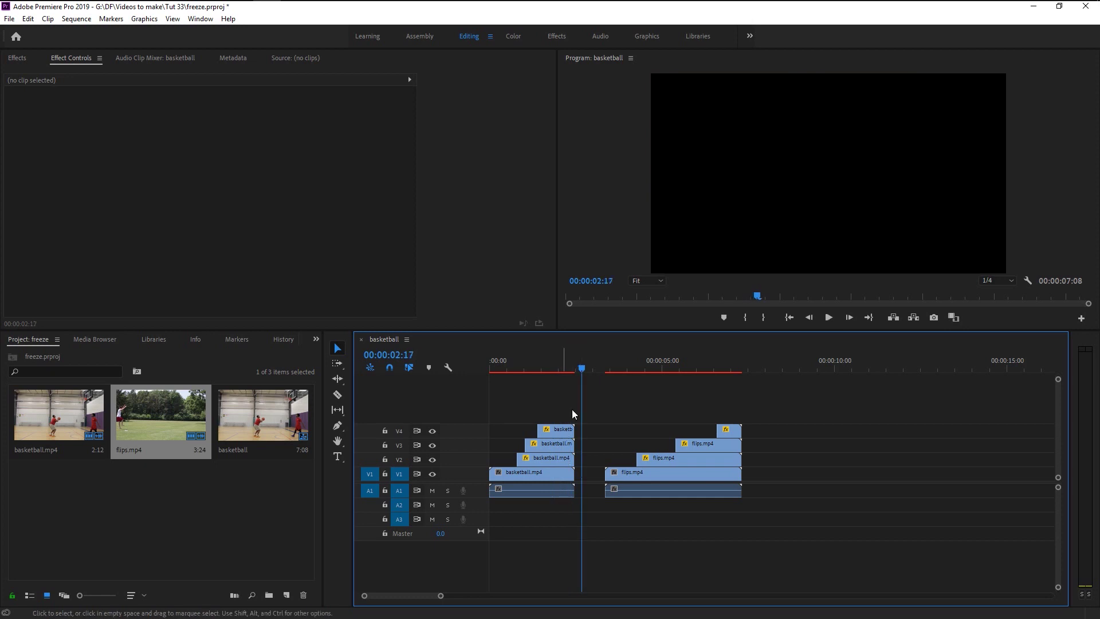
pyautogui.moveTo(580, 362); pyautogui.dragTo(576, 362)
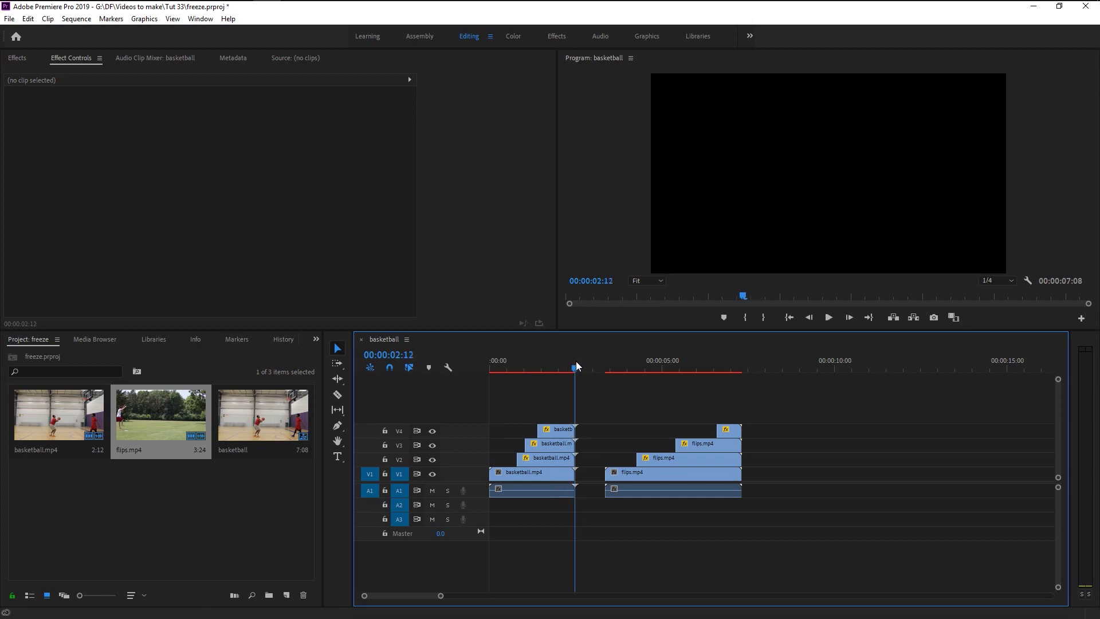
# Jump to the sequence start and drag the V2 frozen basketball copy to 00:00:00:00.
pyautogui.click(548, 365)
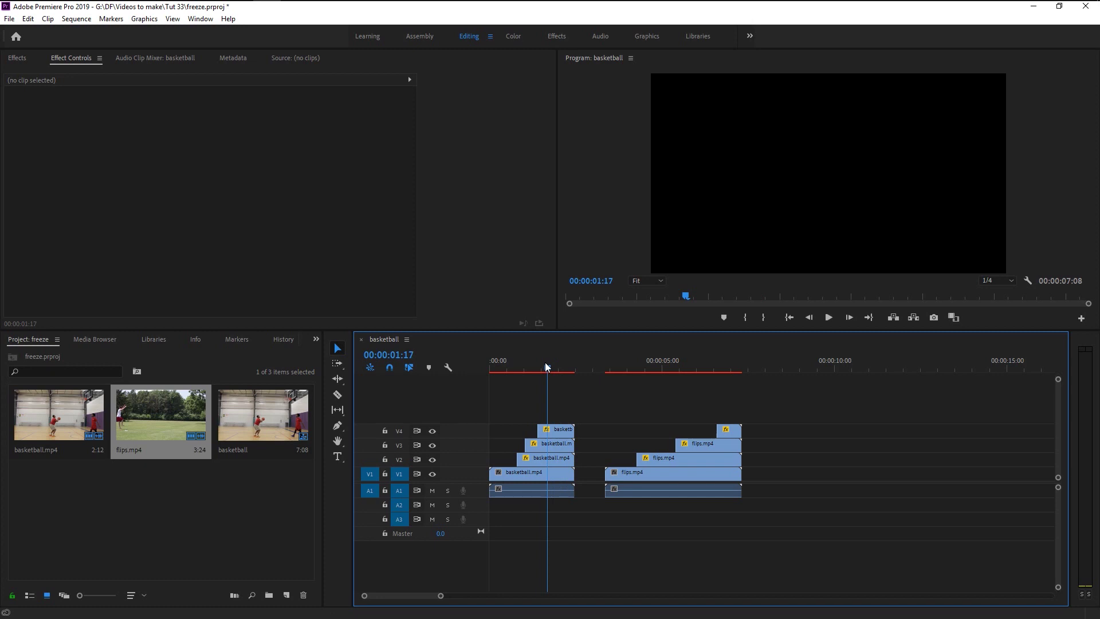
pyautogui.press('Left')
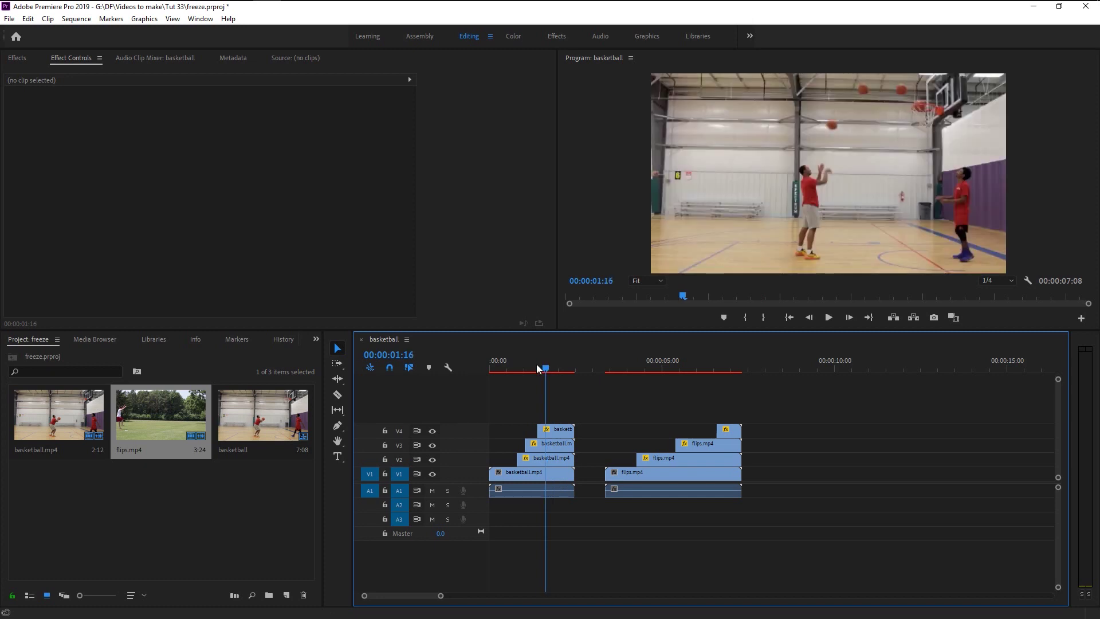
pyautogui.moveTo(537, 363); pyautogui.dragTo(528, 367)
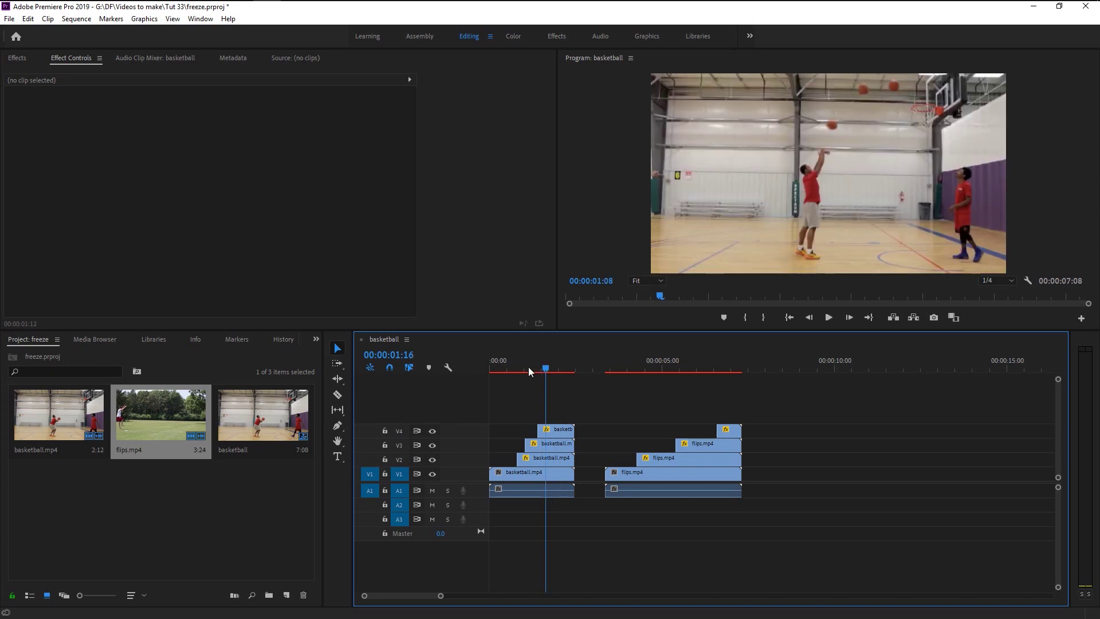
pyautogui.press('Home')
pyautogui.click(531, 463)
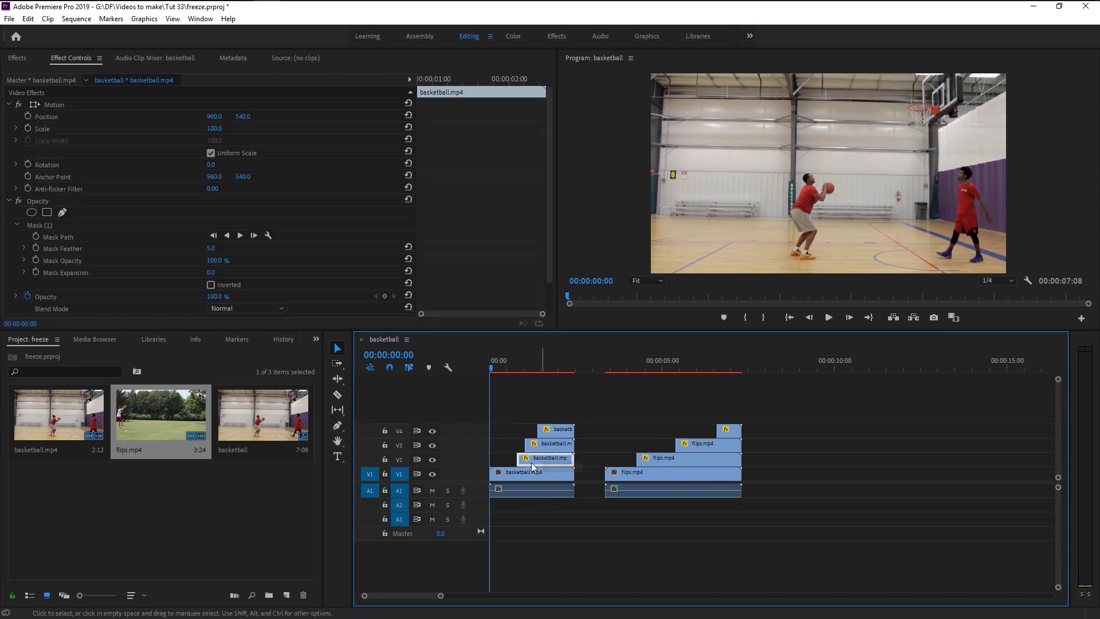
pyautogui.moveTo(531, 462); pyautogui.dragTo(570, 460)
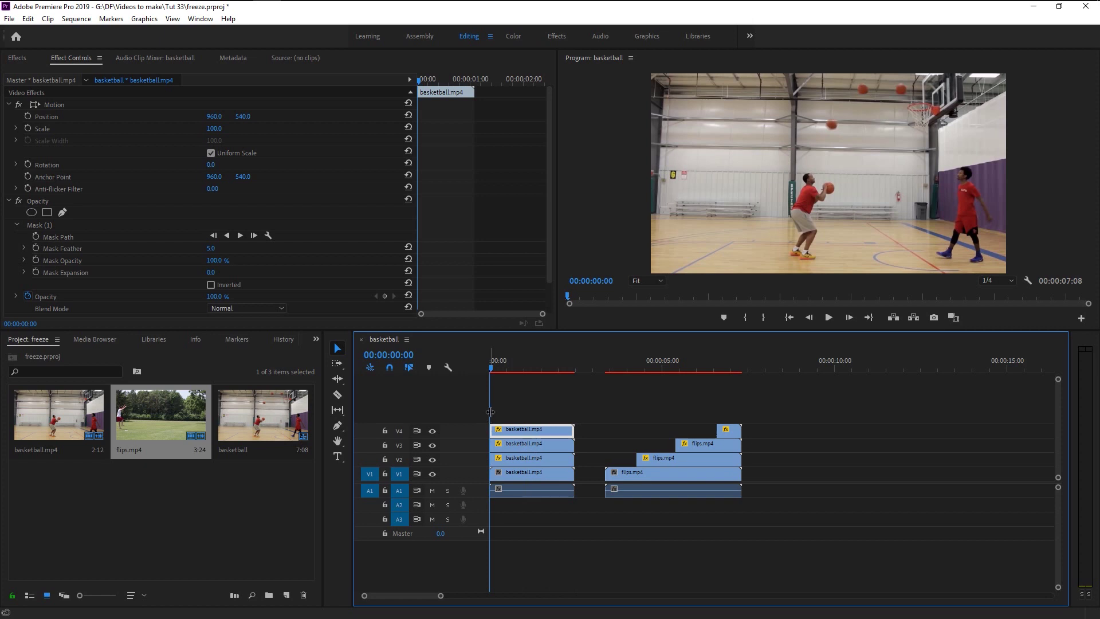
# Cut the V2 frozen basketball copy at 00:00:00:20 and delete the leftover piece.
pyautogui.moveTo(491, 411); pyautogui.dragTo(518, 415)
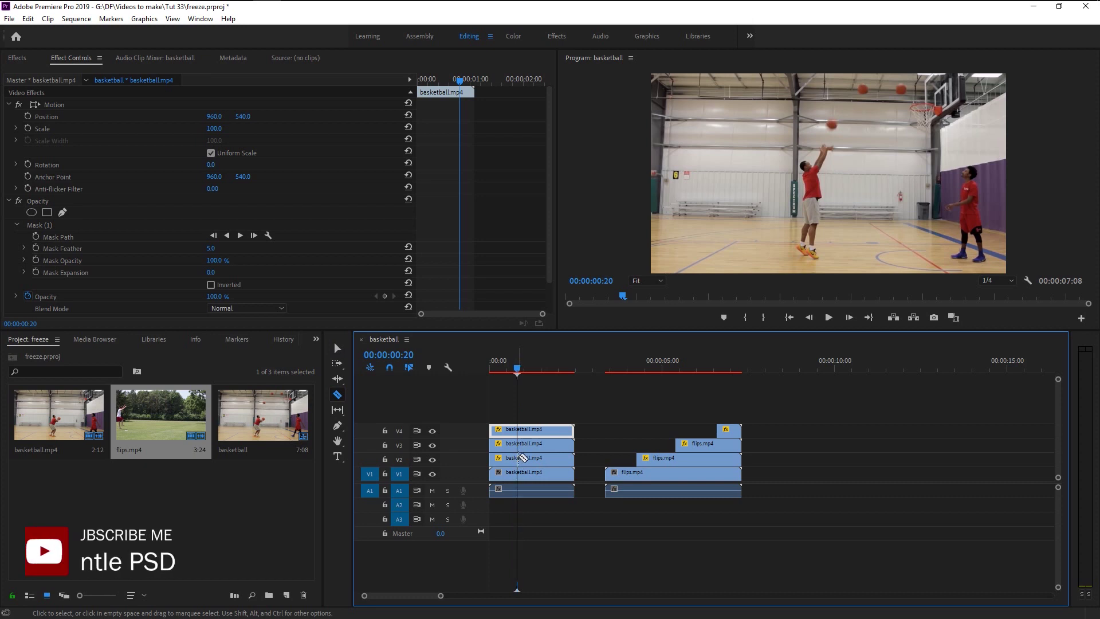
pyautogui.click(522, 458)
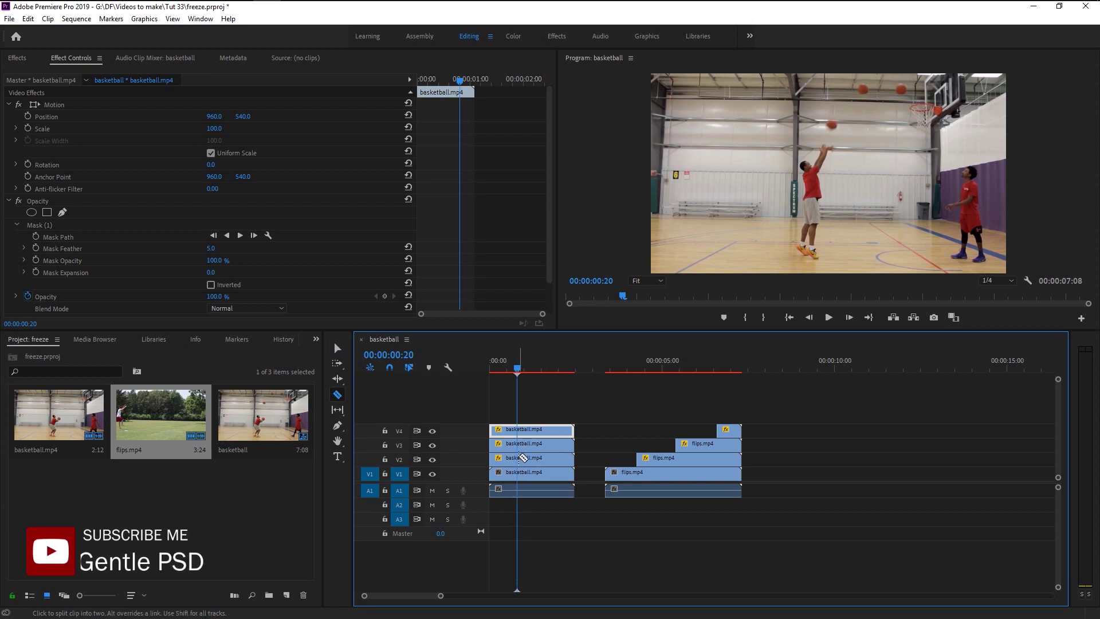
pyautogui.press('v')
pyautogui.click(534, 459)
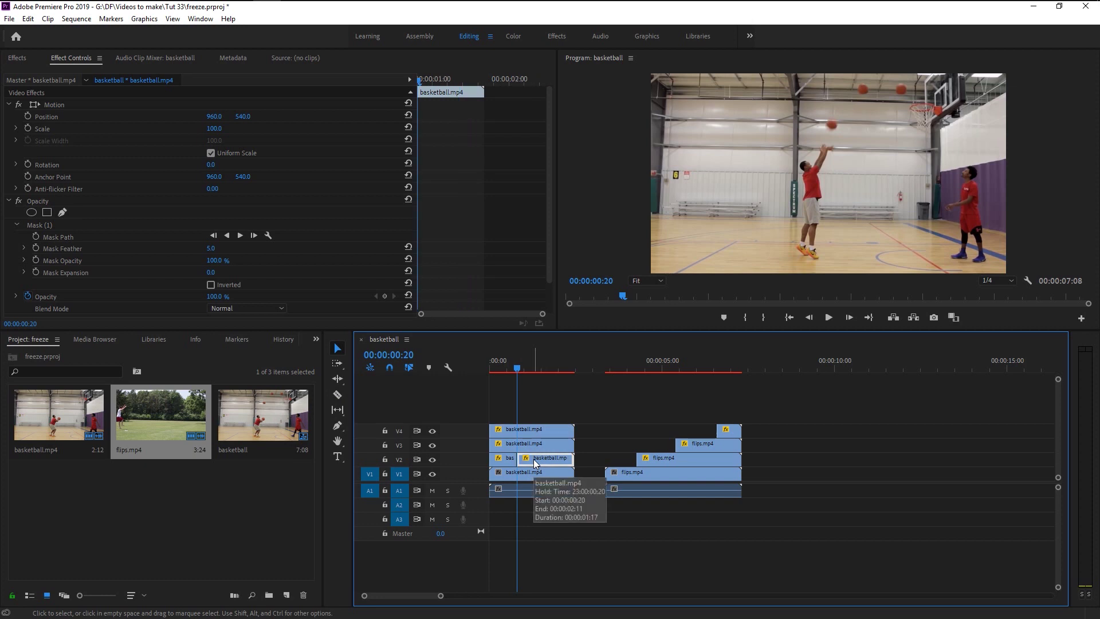
pyautogui.press('Delete')
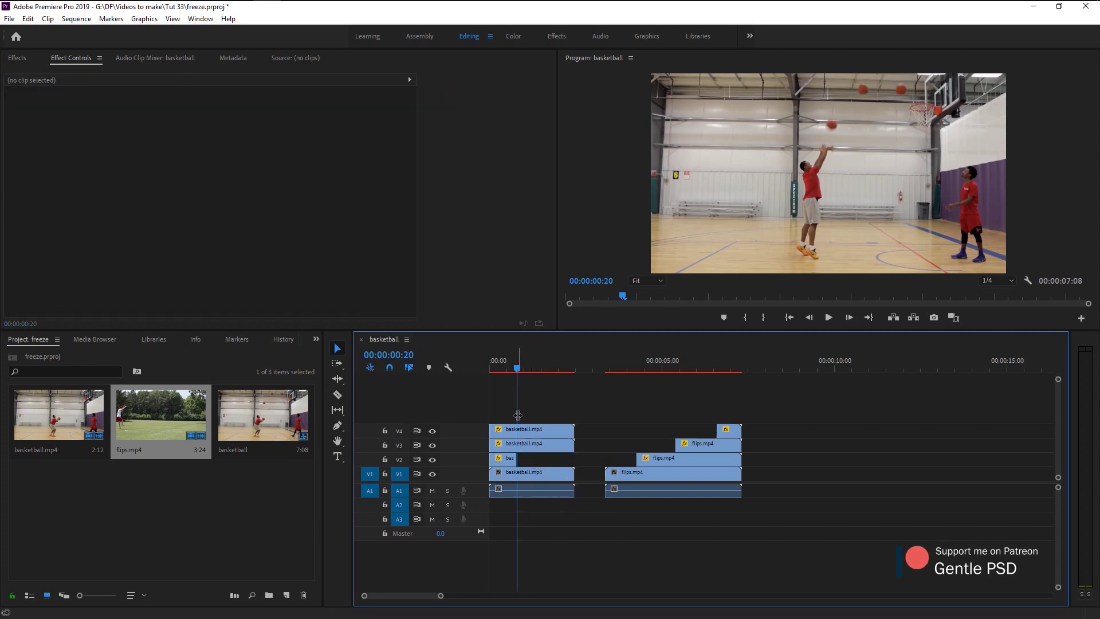
# Cut the V3 basketball copy at 00:00:01:01, where the ball reaches it, and delete the remainder.
pyautogui.press('Right')
pyautogui.press('Right')
pyautogui.moveTo(520, 414); pyautogui.dragTo(527, 416)
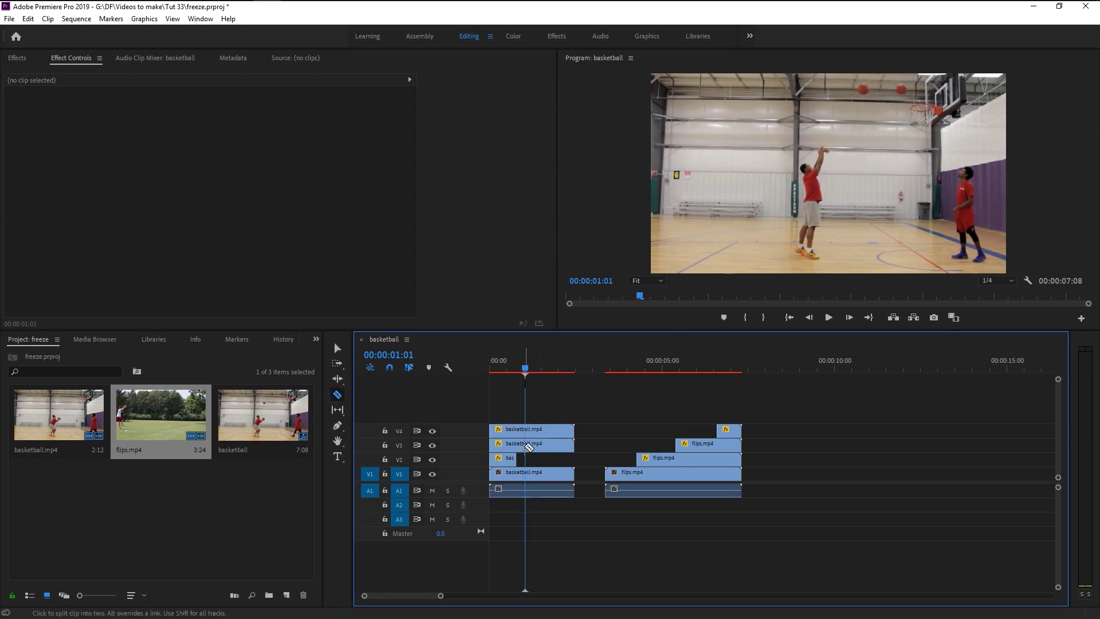
pyautogui.click(526, 446)
pyautogui.press('v')
pyautogui.click(548, 445)
pyautogui.press('Delete')
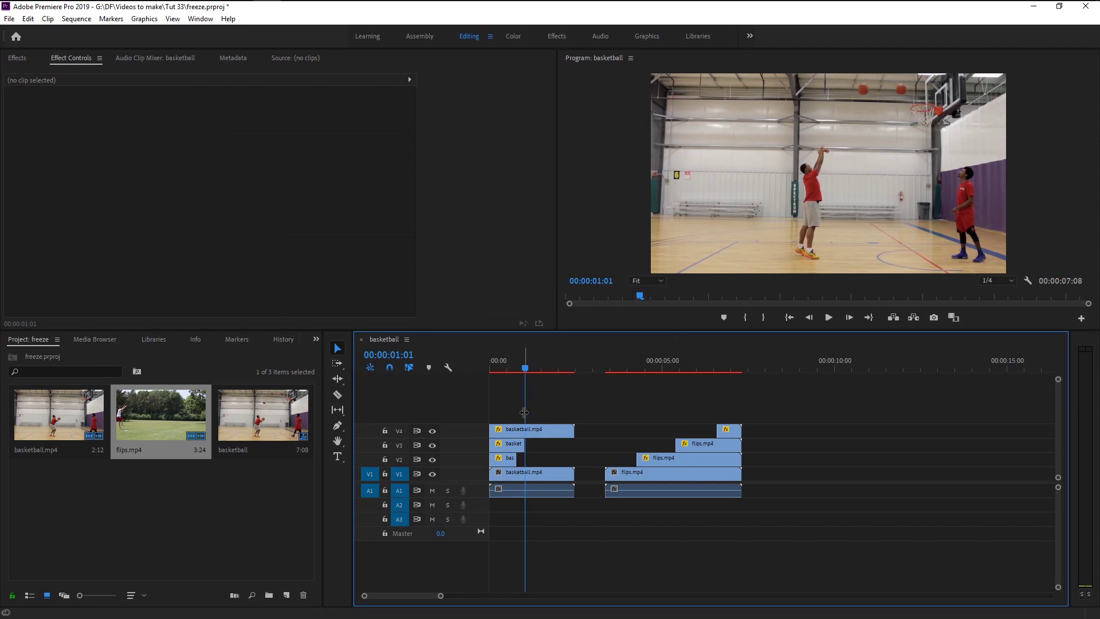
# Trim the V4 basketball copy to end at 00:00:01:10 by deleting its leftover piece.
pyautogui.moveTo(524, 413); pyautogui.dragTo(533, 411)
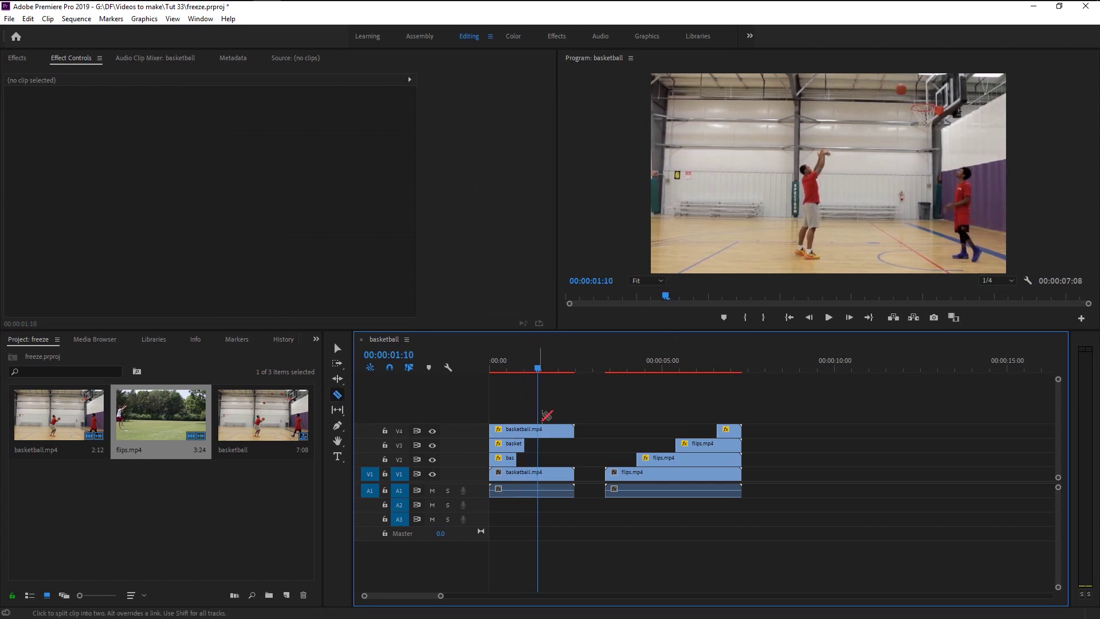
pyautogui.click(561, 430)
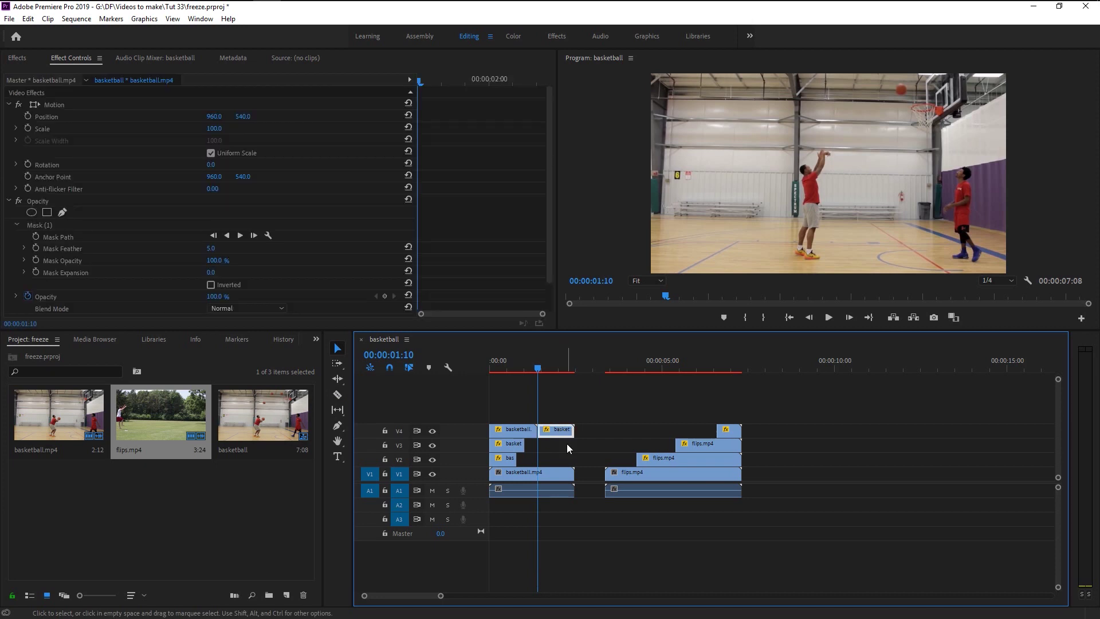
pyautogui.press('Delete')
pyautogui.moveTo(538, 405); pyautogui.dragTo(613, 419)
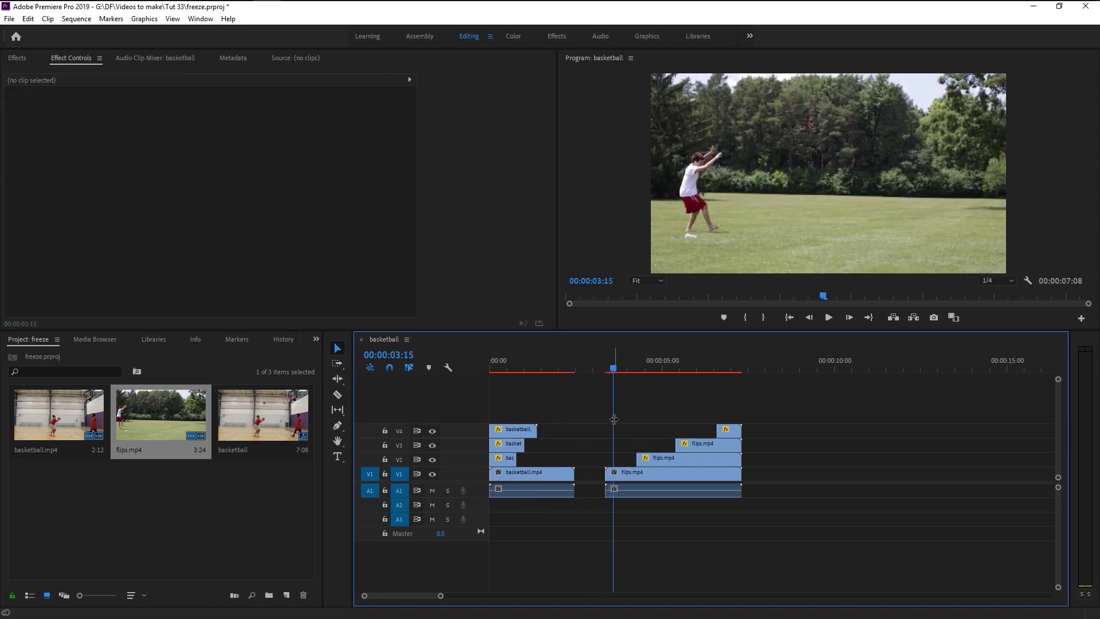
# Slide the frozen flips copies to the flips clip start and lengthen the V3 copy's end.
pyautogui.moveTo(677, 459); pyautogui.dragTo(653, 453)
pyautogui.click(719, 447)
pyautogui.moveTo(726, 429)
pyautogui.mouseDown()
pyautogui.moveTo(621, 435)
pyautogui.moveTo(741, 431)
pyautogui.mouseUp()
pyautogui.moveTo(668, 444); pyautogui.dragTo(741, 459)
# Split the V2 flips copy at 00:00:04:06 and select its leftover right piece.
pyautogui.moveTo(614, 408); pyautogui.dragTo(637, 416)
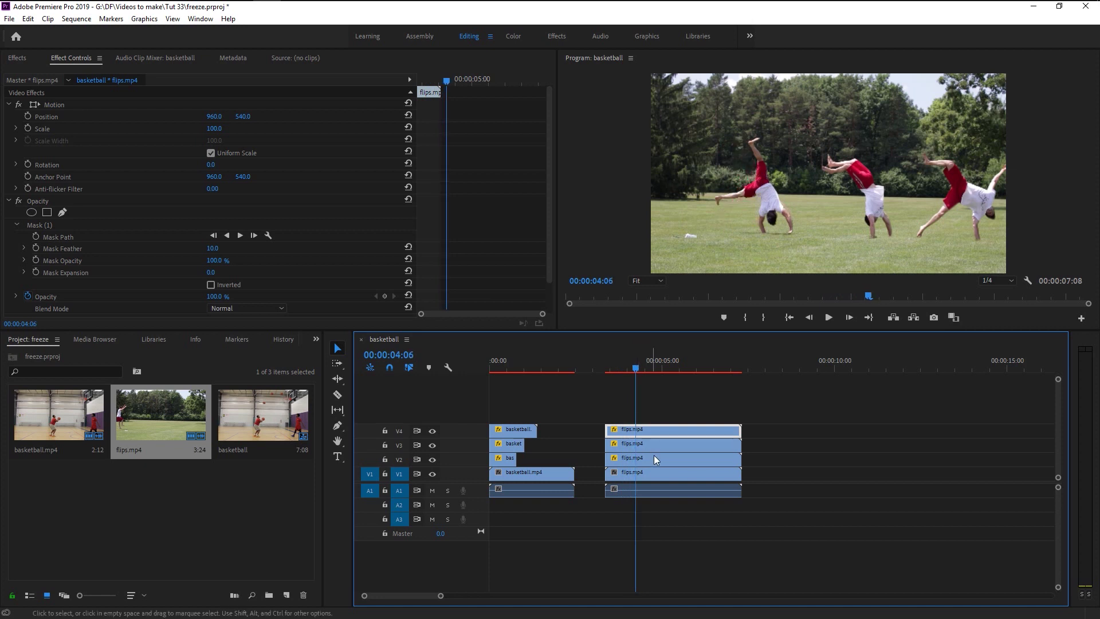
pyautogui.press('c')
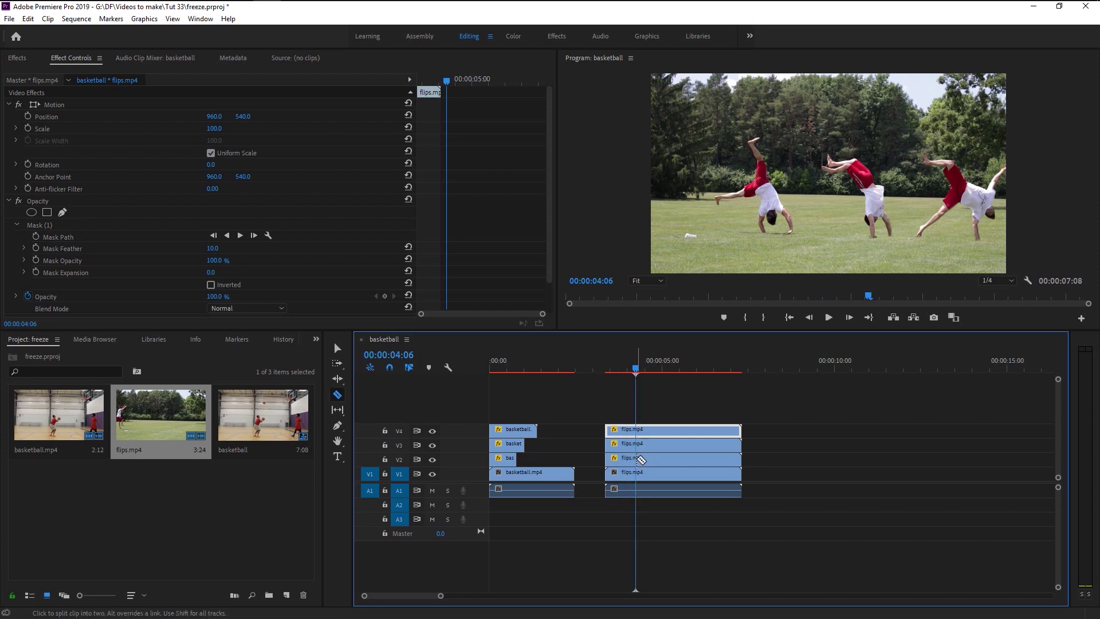
pyautogui.click(636, 458)
pyautogui.press('v')
pyautogui.click(659, 457)
# Delete the leftover V2 flips piece, then cut the V3 copy at 00:00:05:10 and remove its remainder.
pyautogui.press('Delete')
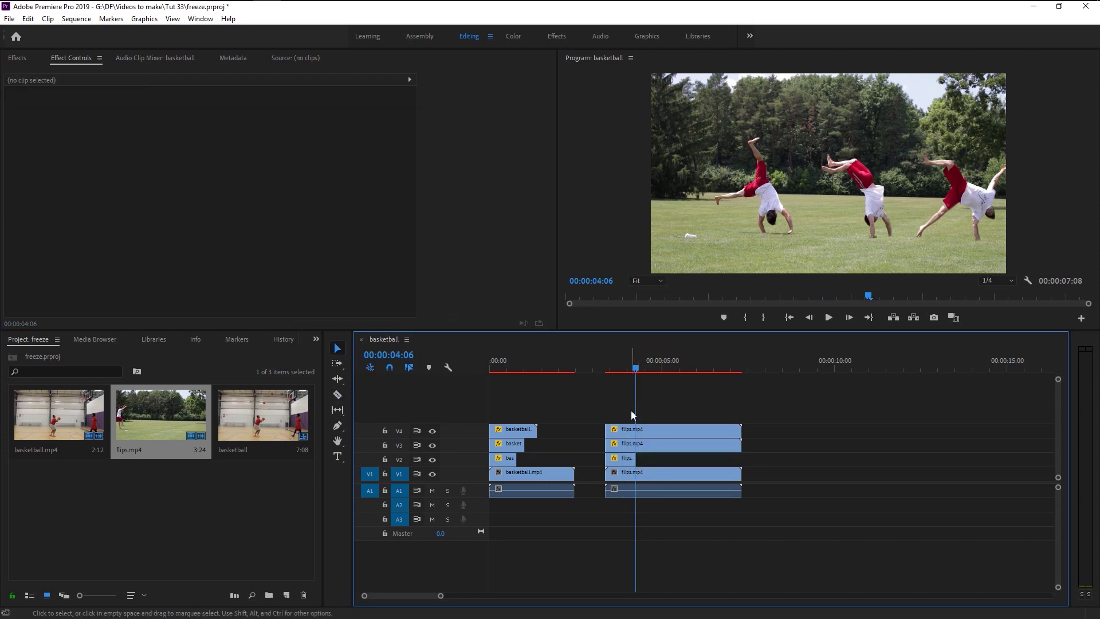
pyautogui.moveTo(636, 408); pyautogui.dragTo(674, 411)
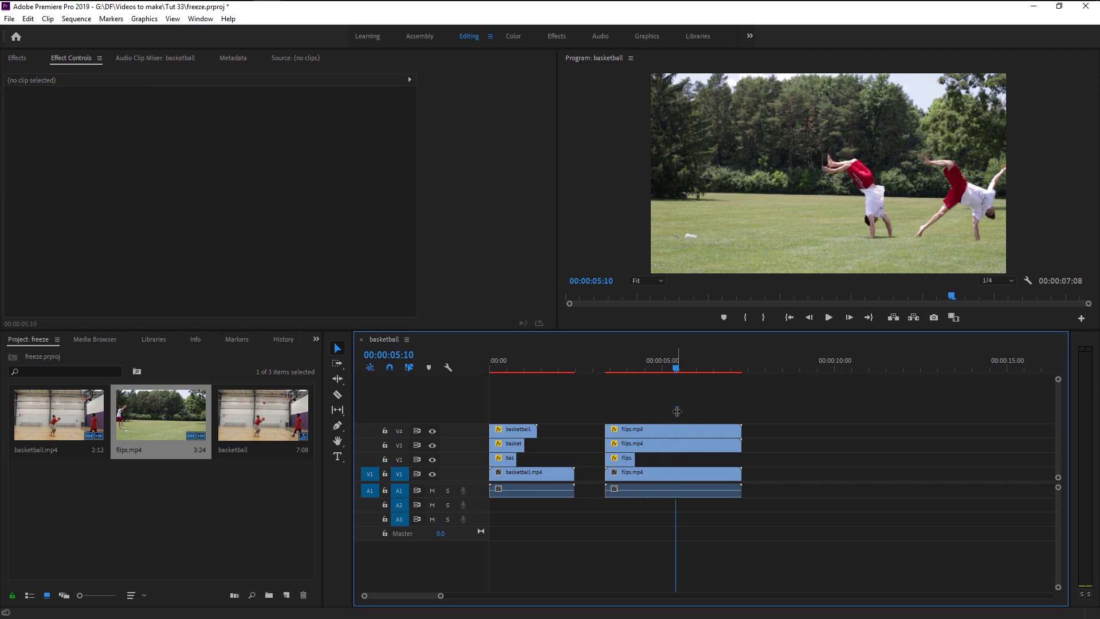
pyautogui.press('v')
pyautogui.click(688, 446)
pyautogui.press('Delete')
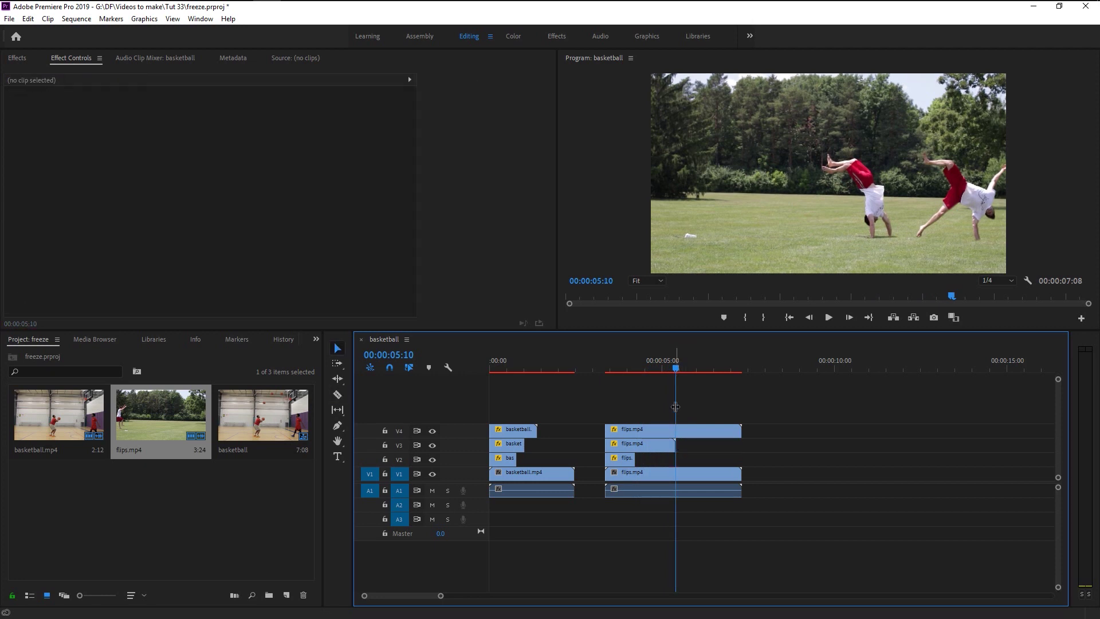
# Cut the V4 flips copy at 00:00:06:15, delete its leftover, and return to the sequence start.
pyautogui.moveTo(675, 407); pyautogui.dragTo(717, 409)
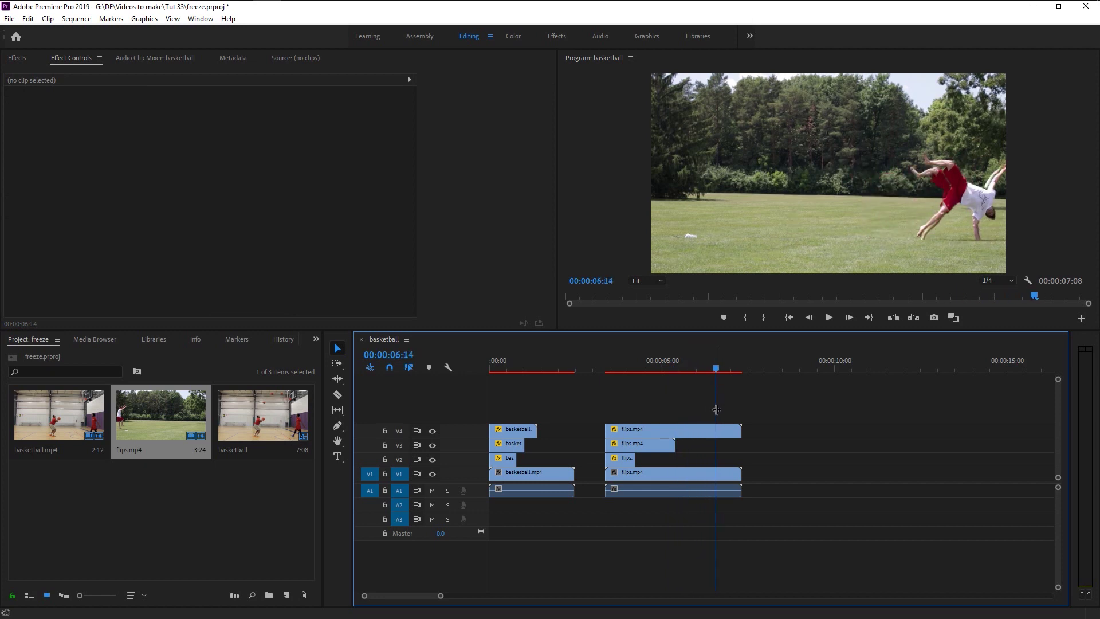
pyautogui.press('c')
pyautogui.click(717, 430)
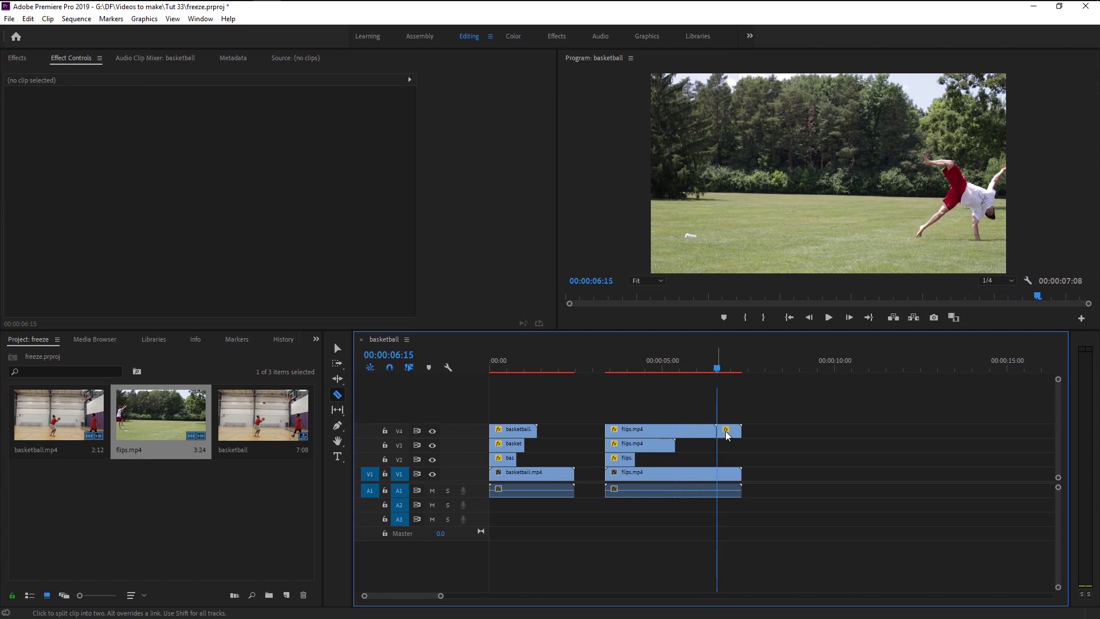
pyautogui.click(729, 431)
pyautogui.press('Delete')
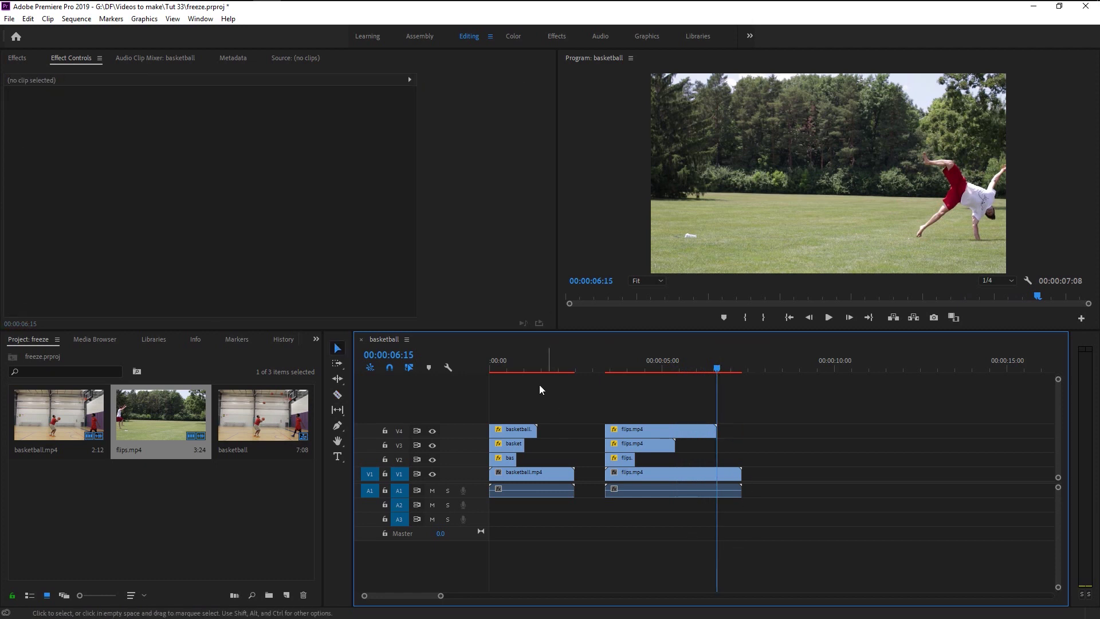
pyautogui.press('Home')
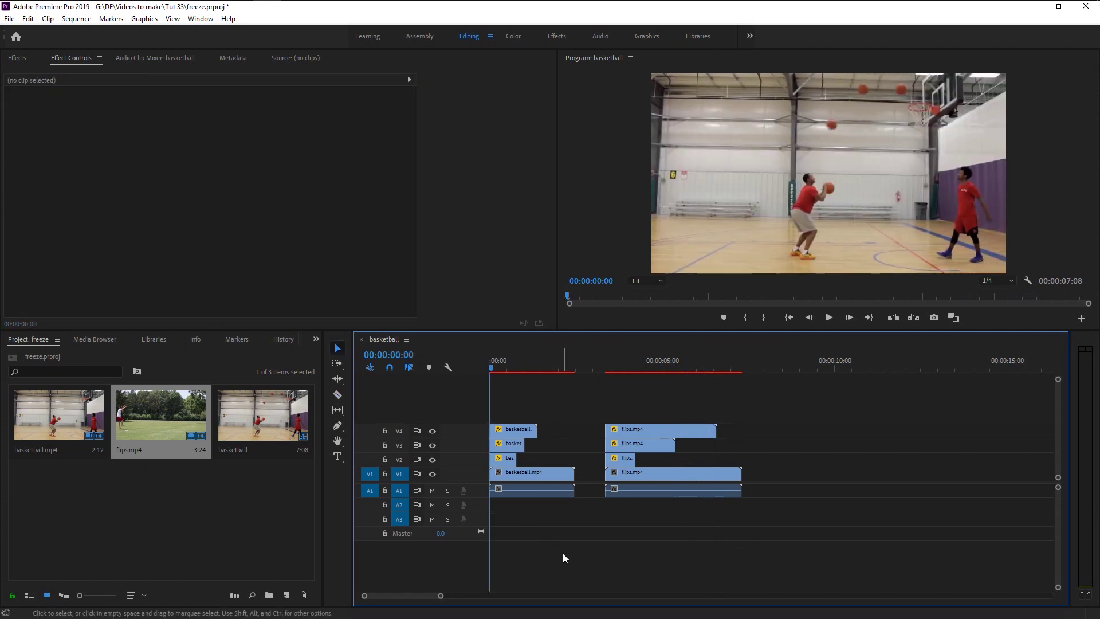
pyautogui.press('space')
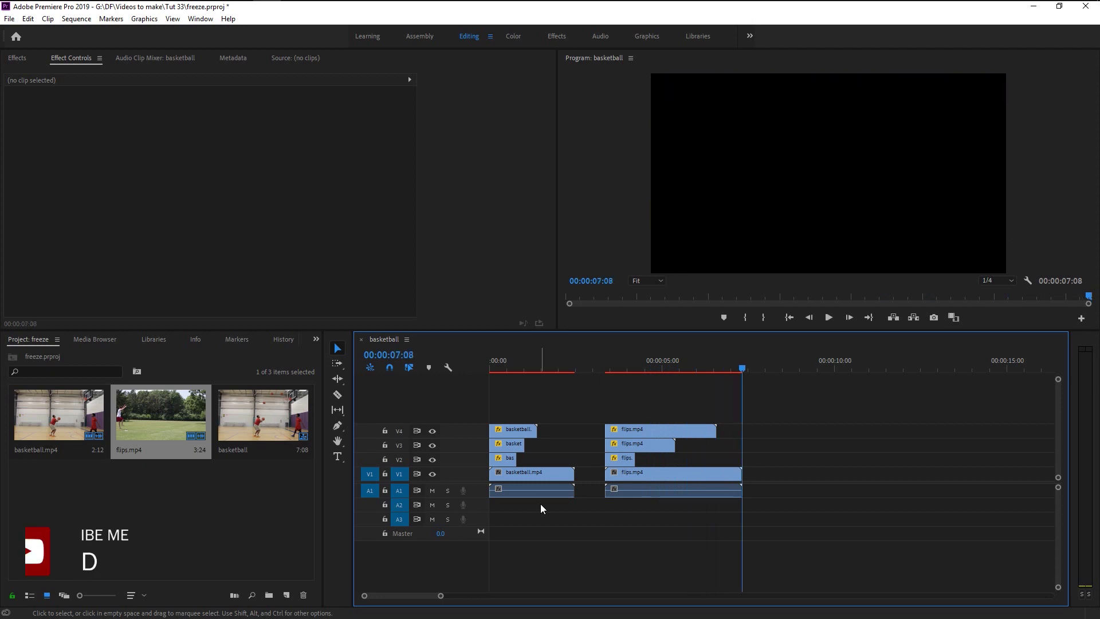
pyautogui.click(597, 362)
pyautogui.press('space')
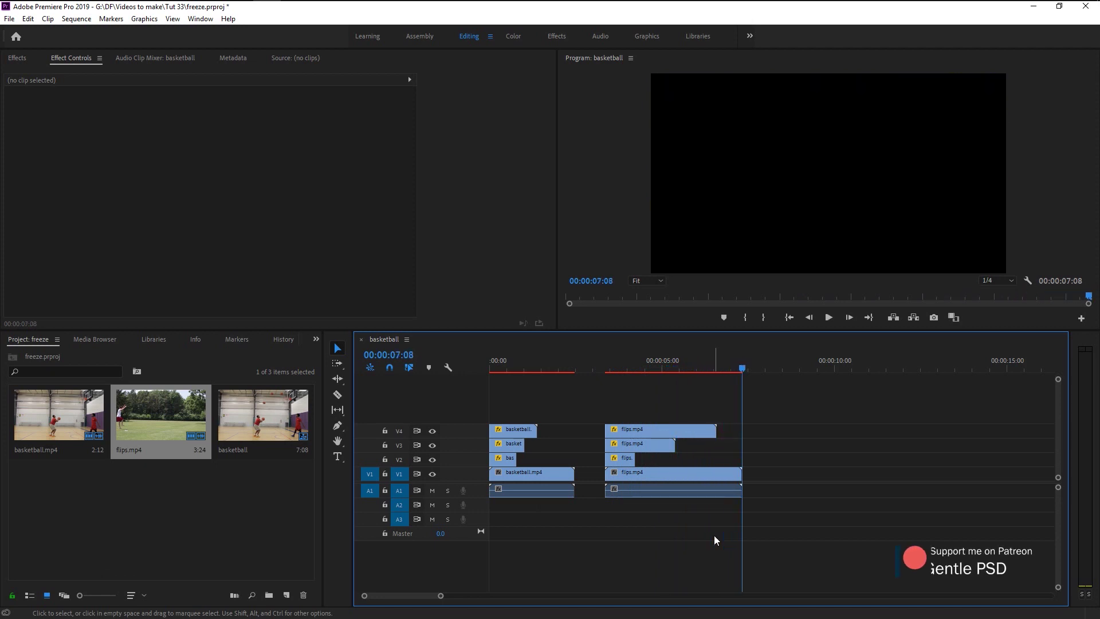
pyautogui.press('space')
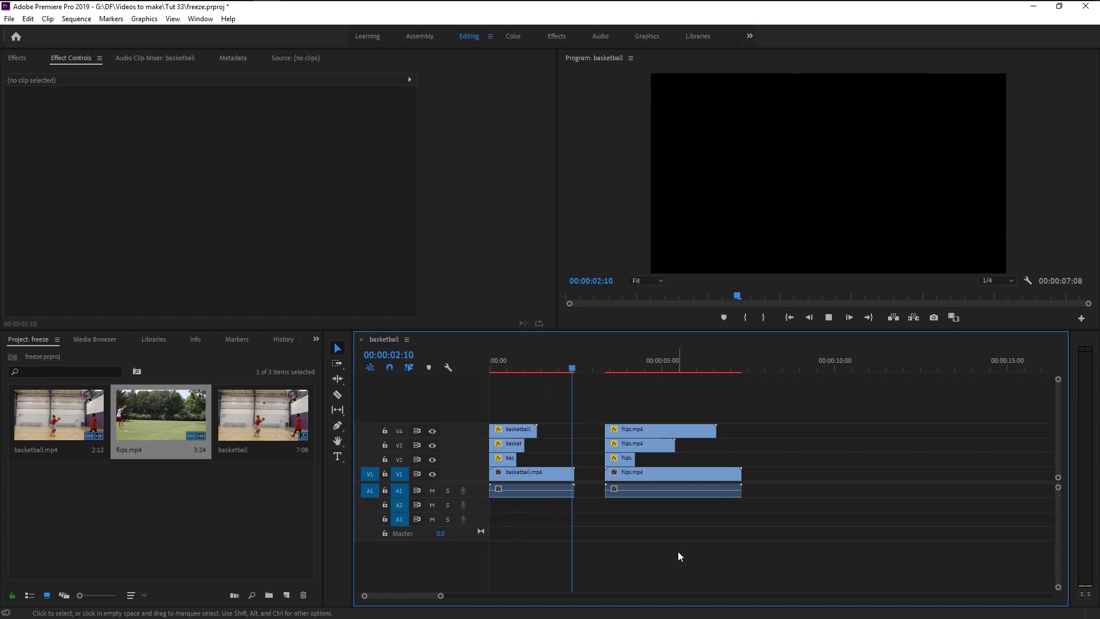
pyautogui.moveTo(501, 367); pyautogui.dragTo(449, 377)
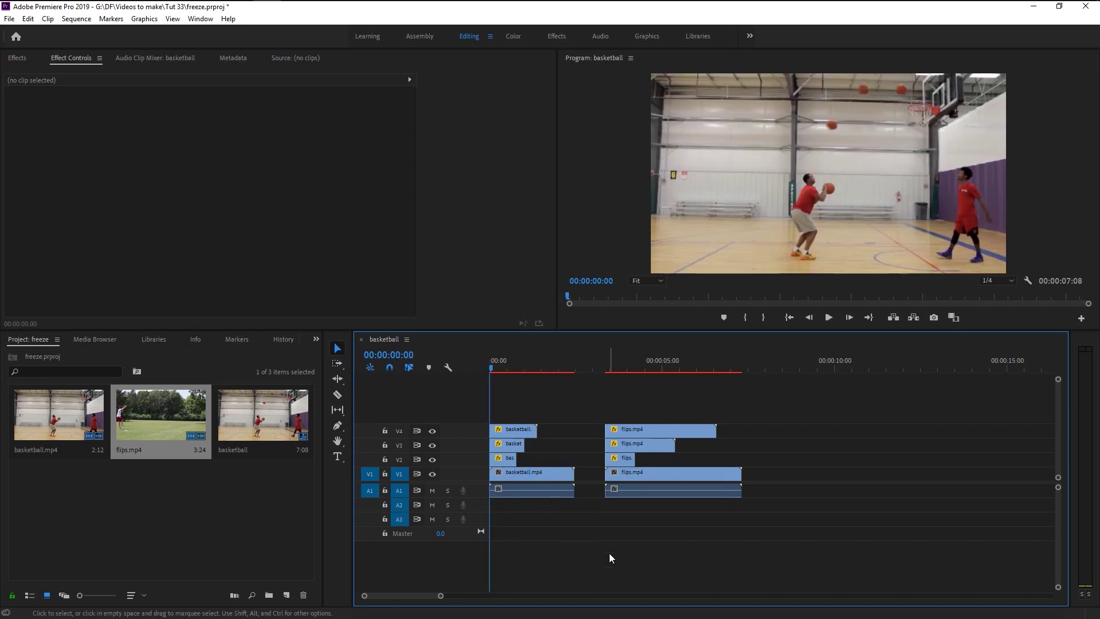
pyautogui.press('space')
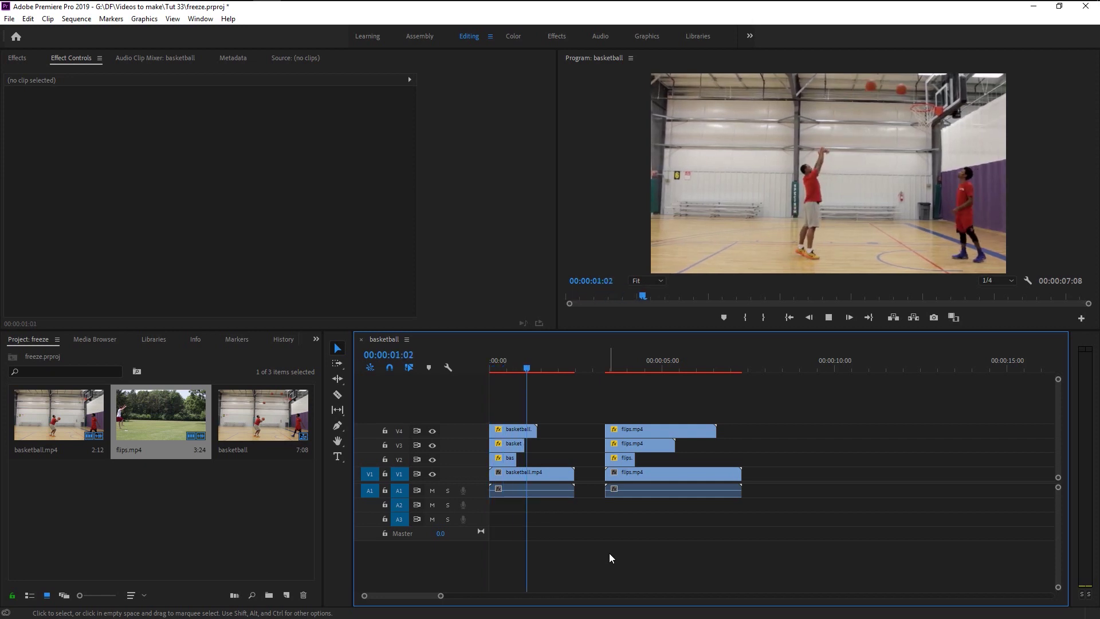